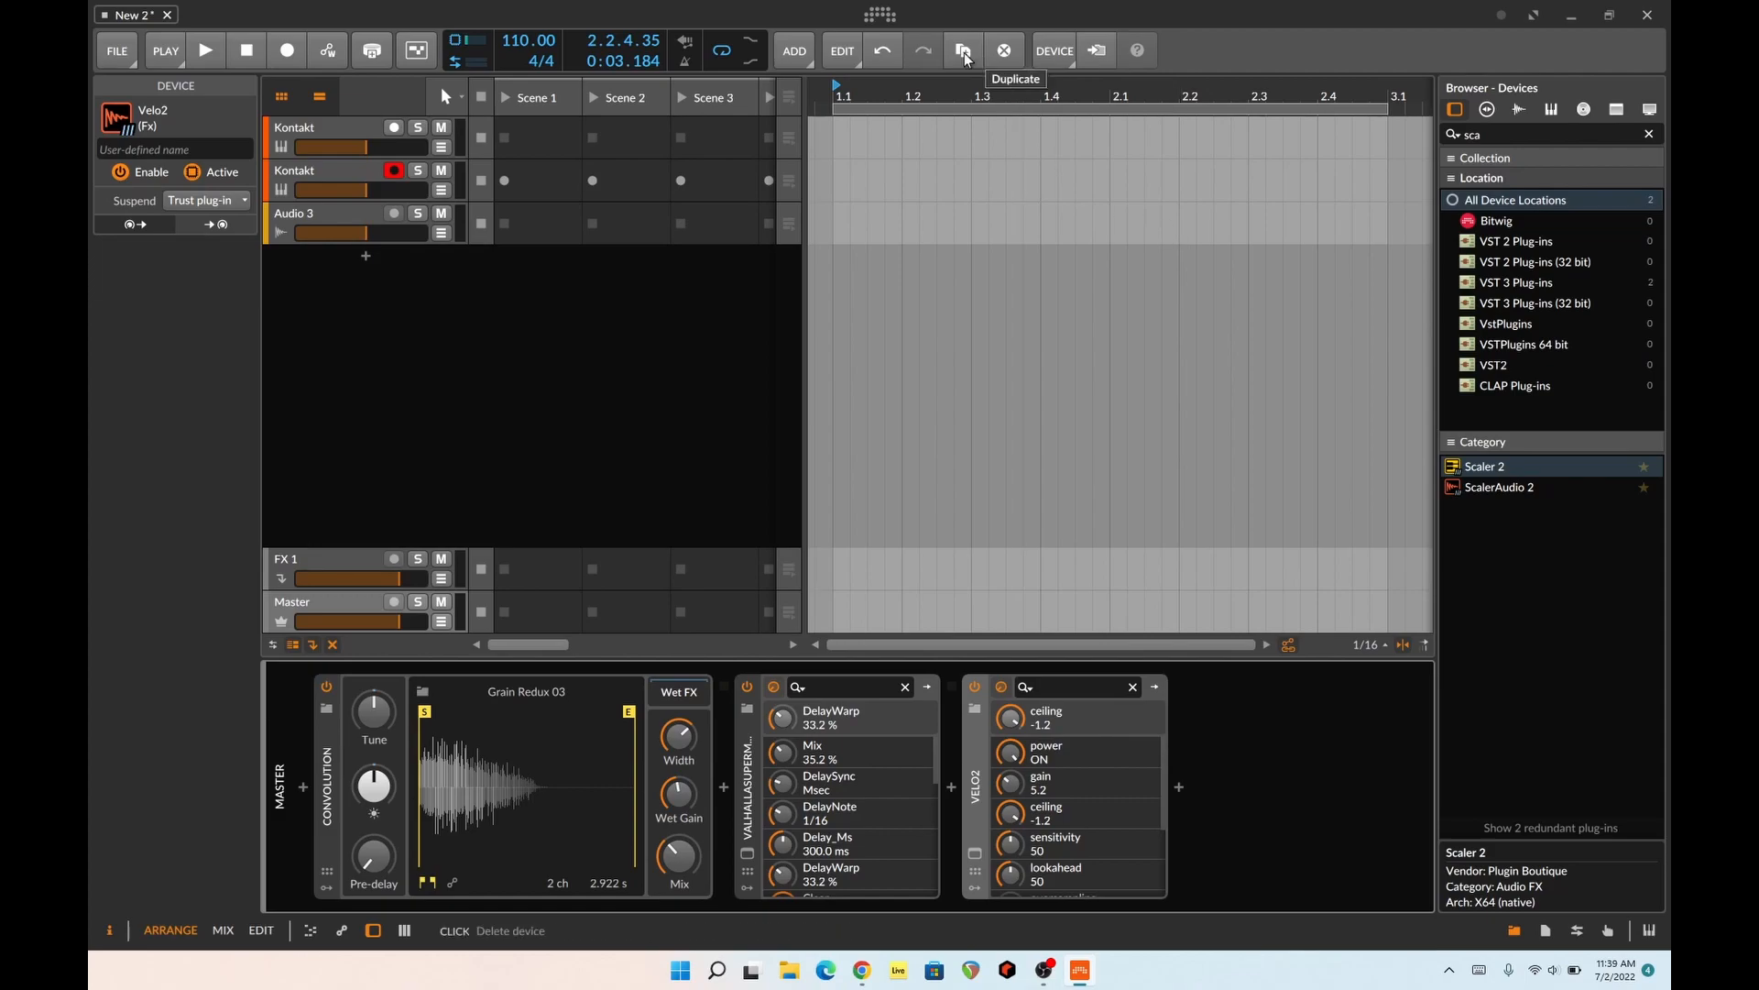
- Open the Note Grid patch of the first Kontakt track
{"action": "left_click", "coordinate": [362, 141]}
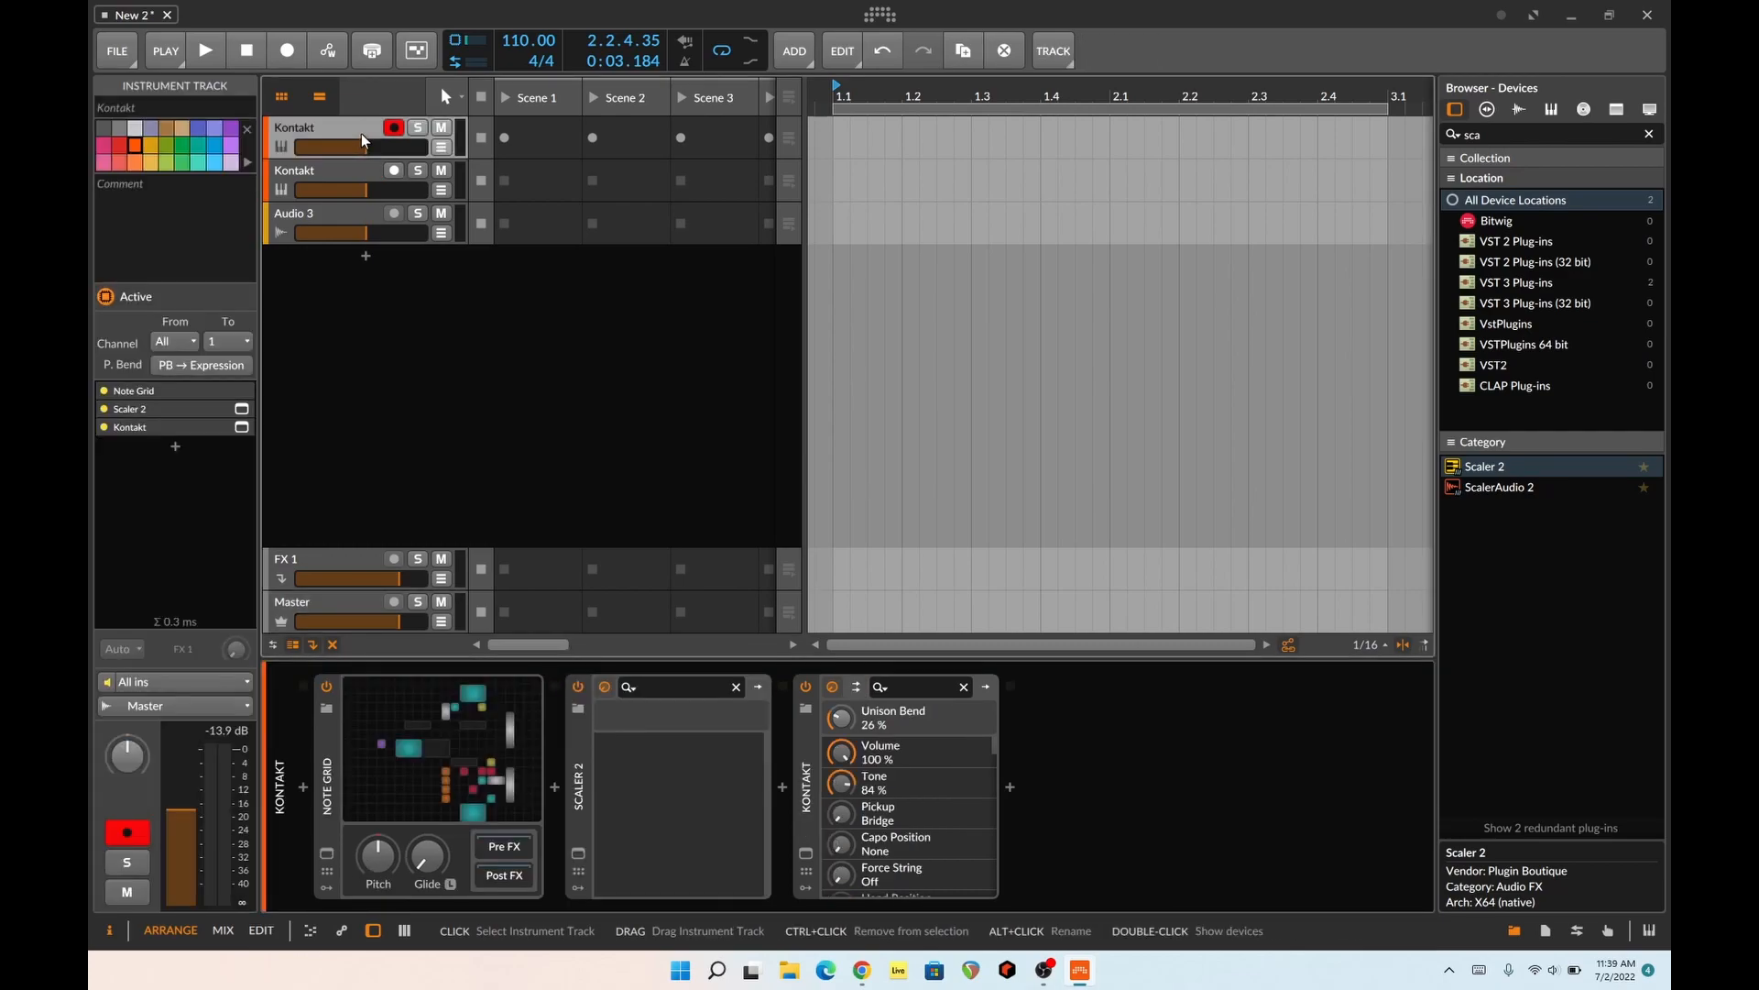
{"action": "left_click", "coordinate": [417, 761]}
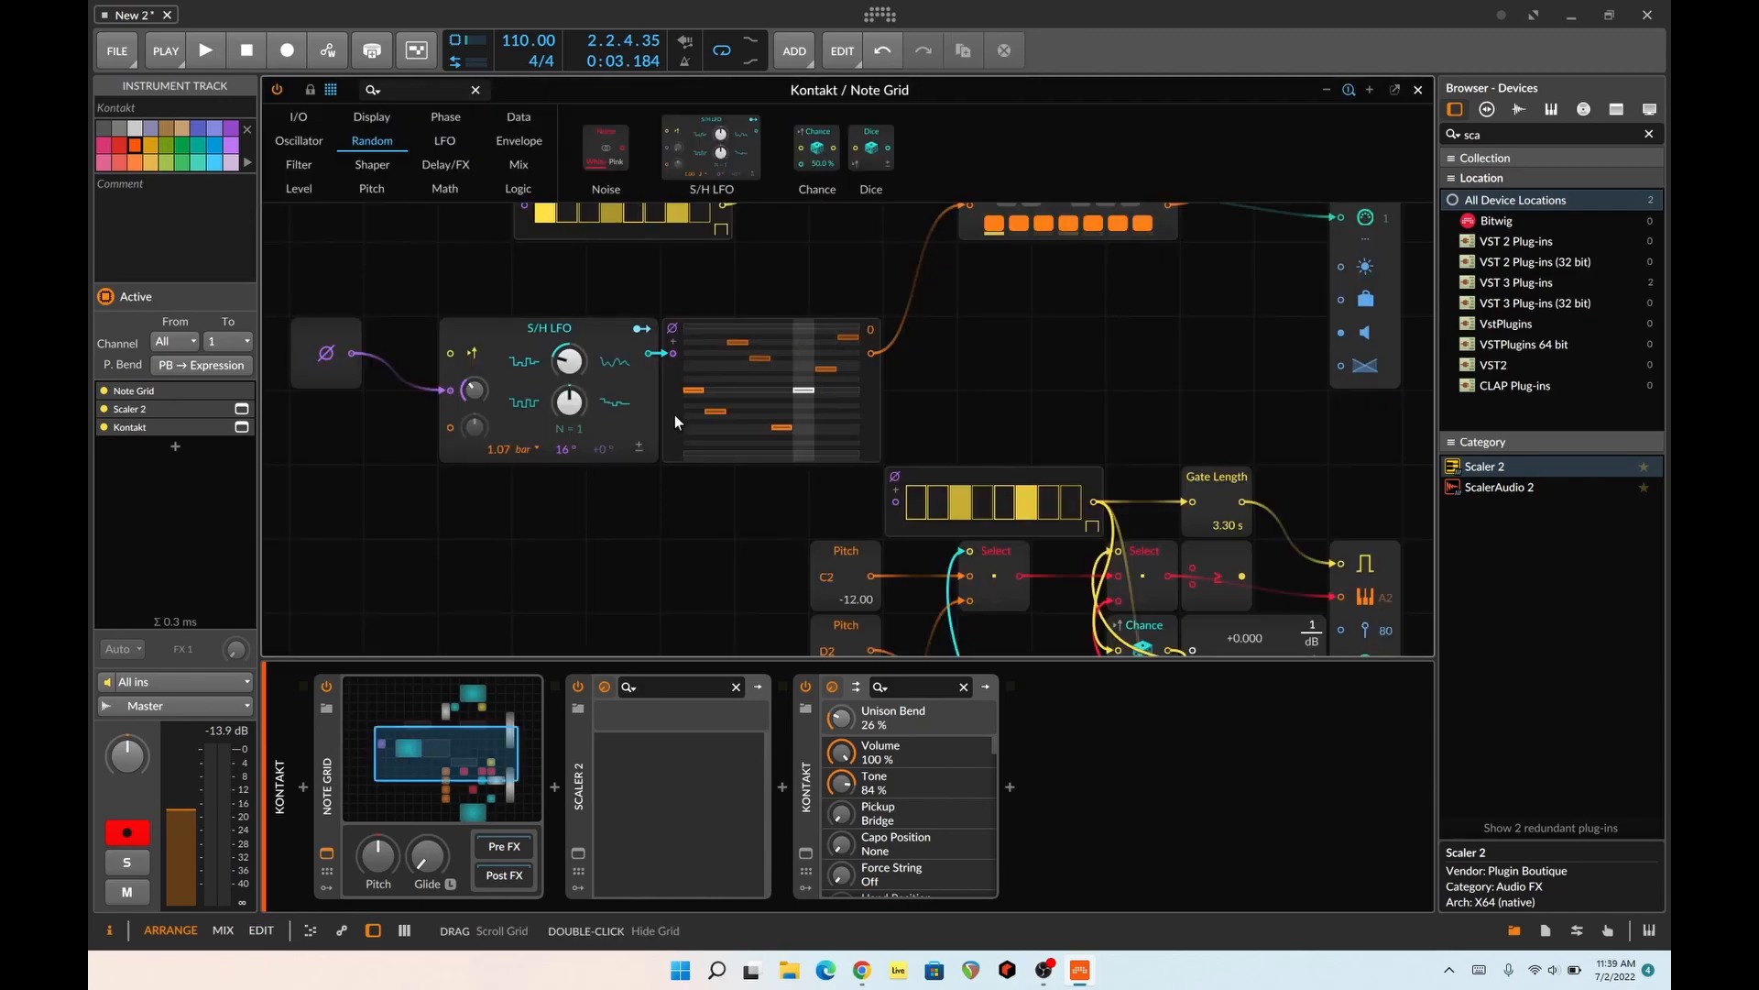
{"action": "left_click", "coordinate": [680, 521]}
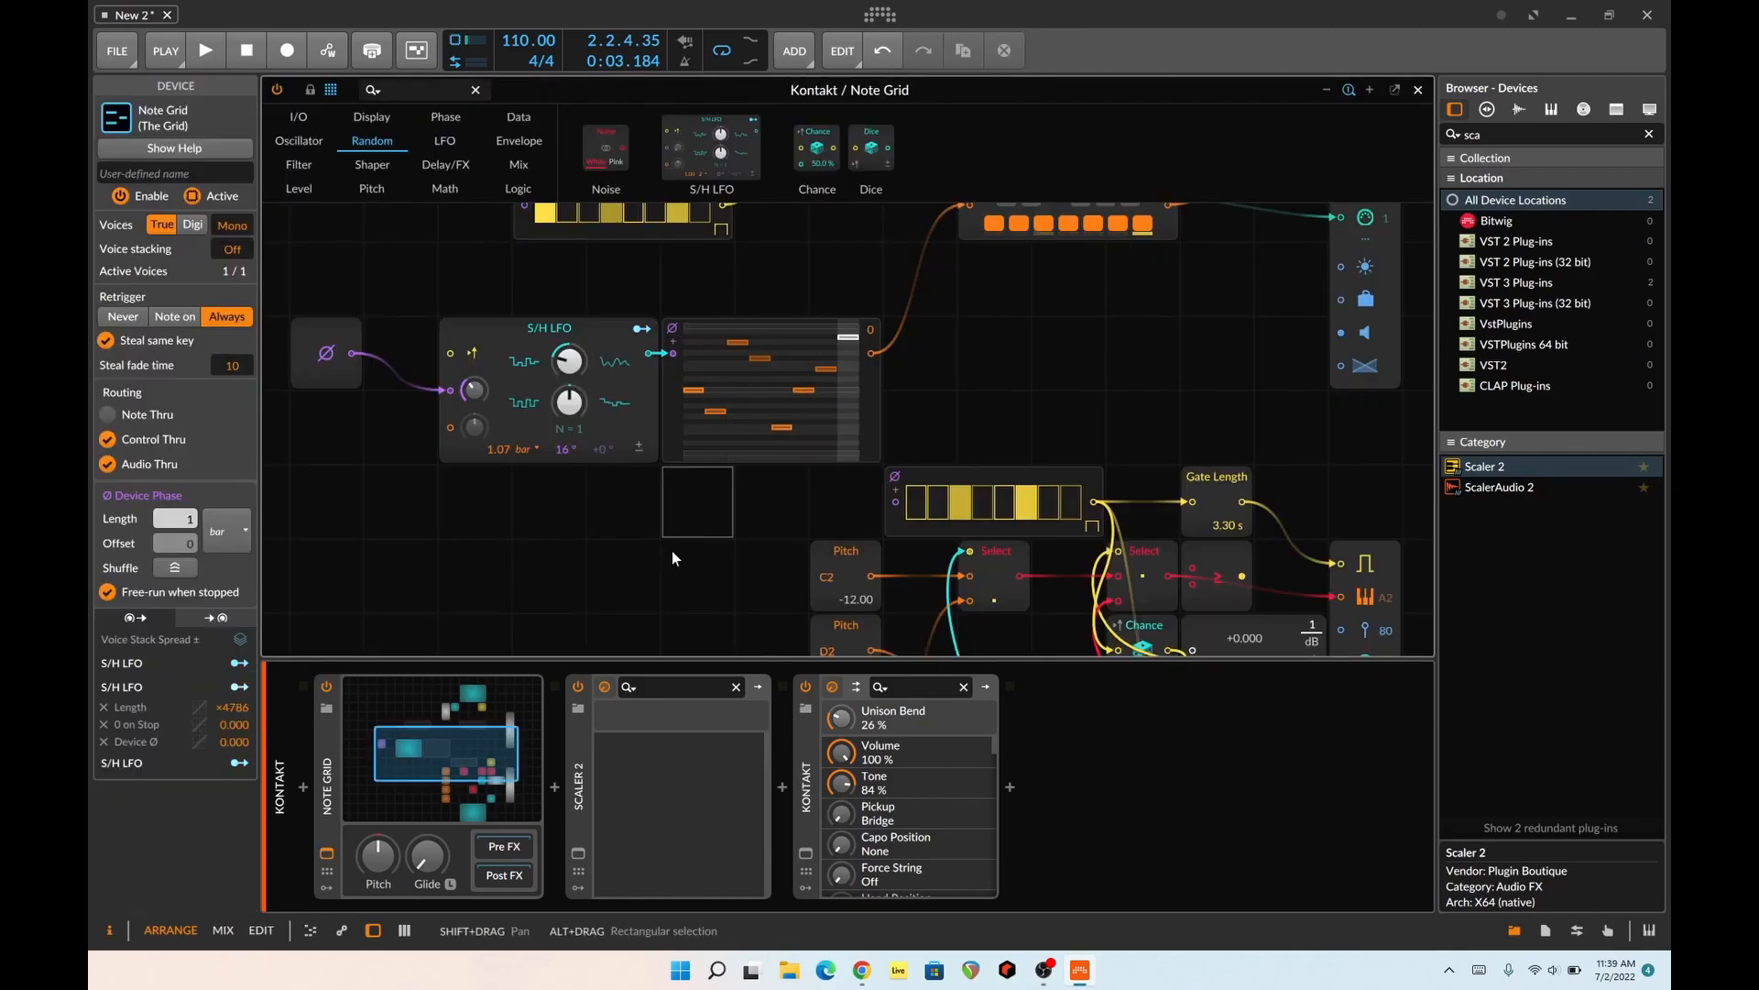
{"action": "left_click", "coordinate": [777, 429]}
{"action": "left_click", "coordinate": [1133, 348]}
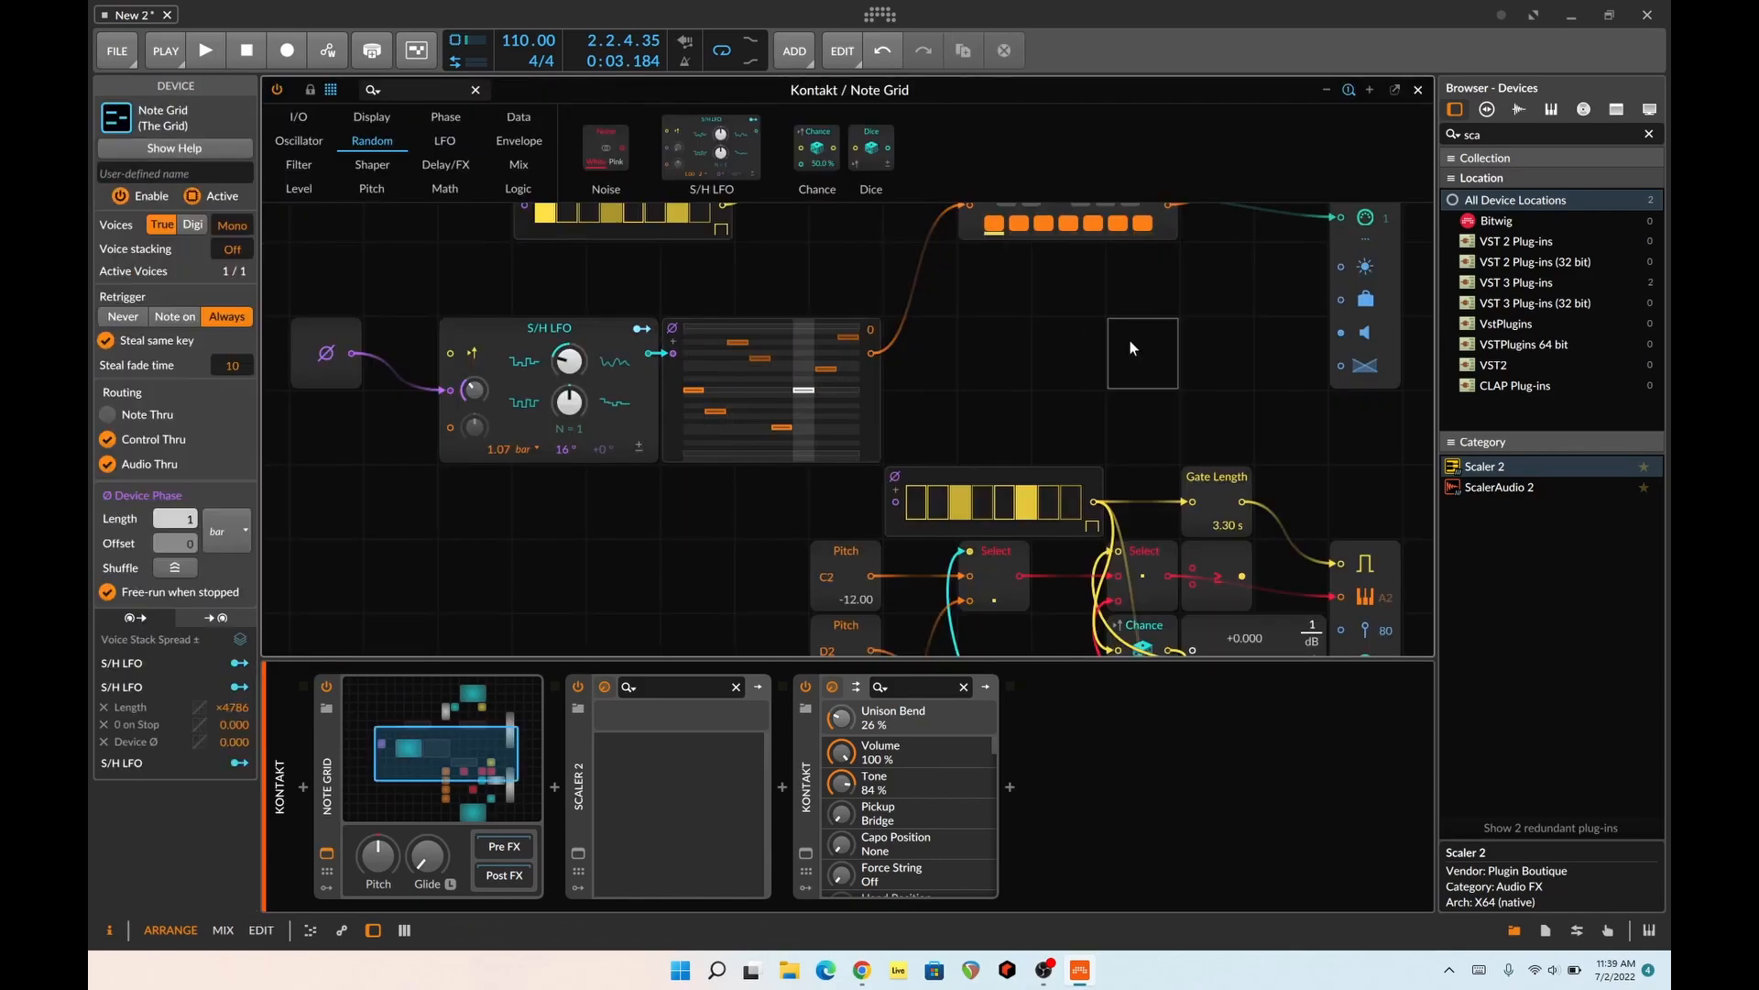
- Enable all five black-key pitch classes (C#, D#, F#, G#, A#) in the Note Grid's Pitch Quantize module
{"action": "left_click_drag", "start_coordinate": [469, 758], "coordinate": [500, 712]}
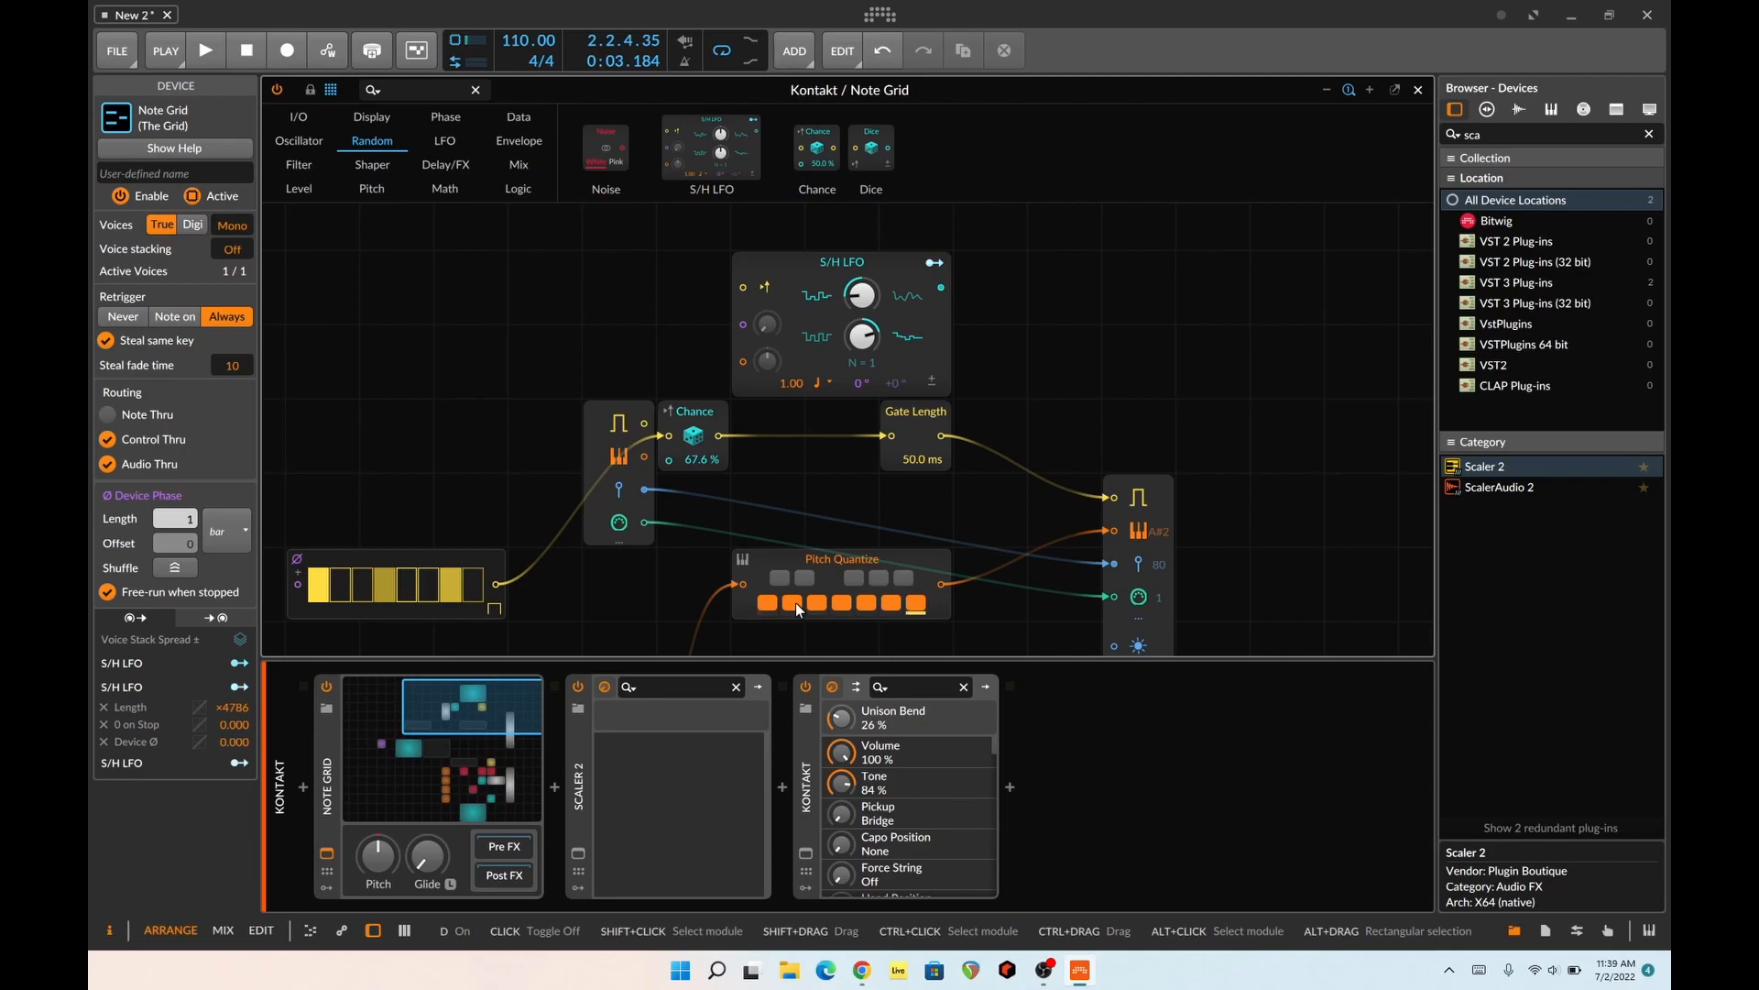
{"action": "left_click", "coordinate": [782, 579]}
{"action": "left_click", "coordinate": [805, 578]}
{"action": "left_click", "coordinate": [853, 579]}
{"action": "left_click", "coordinate": [877, 580]}
{"action": "left_click", "coordinate": [904, 579]}
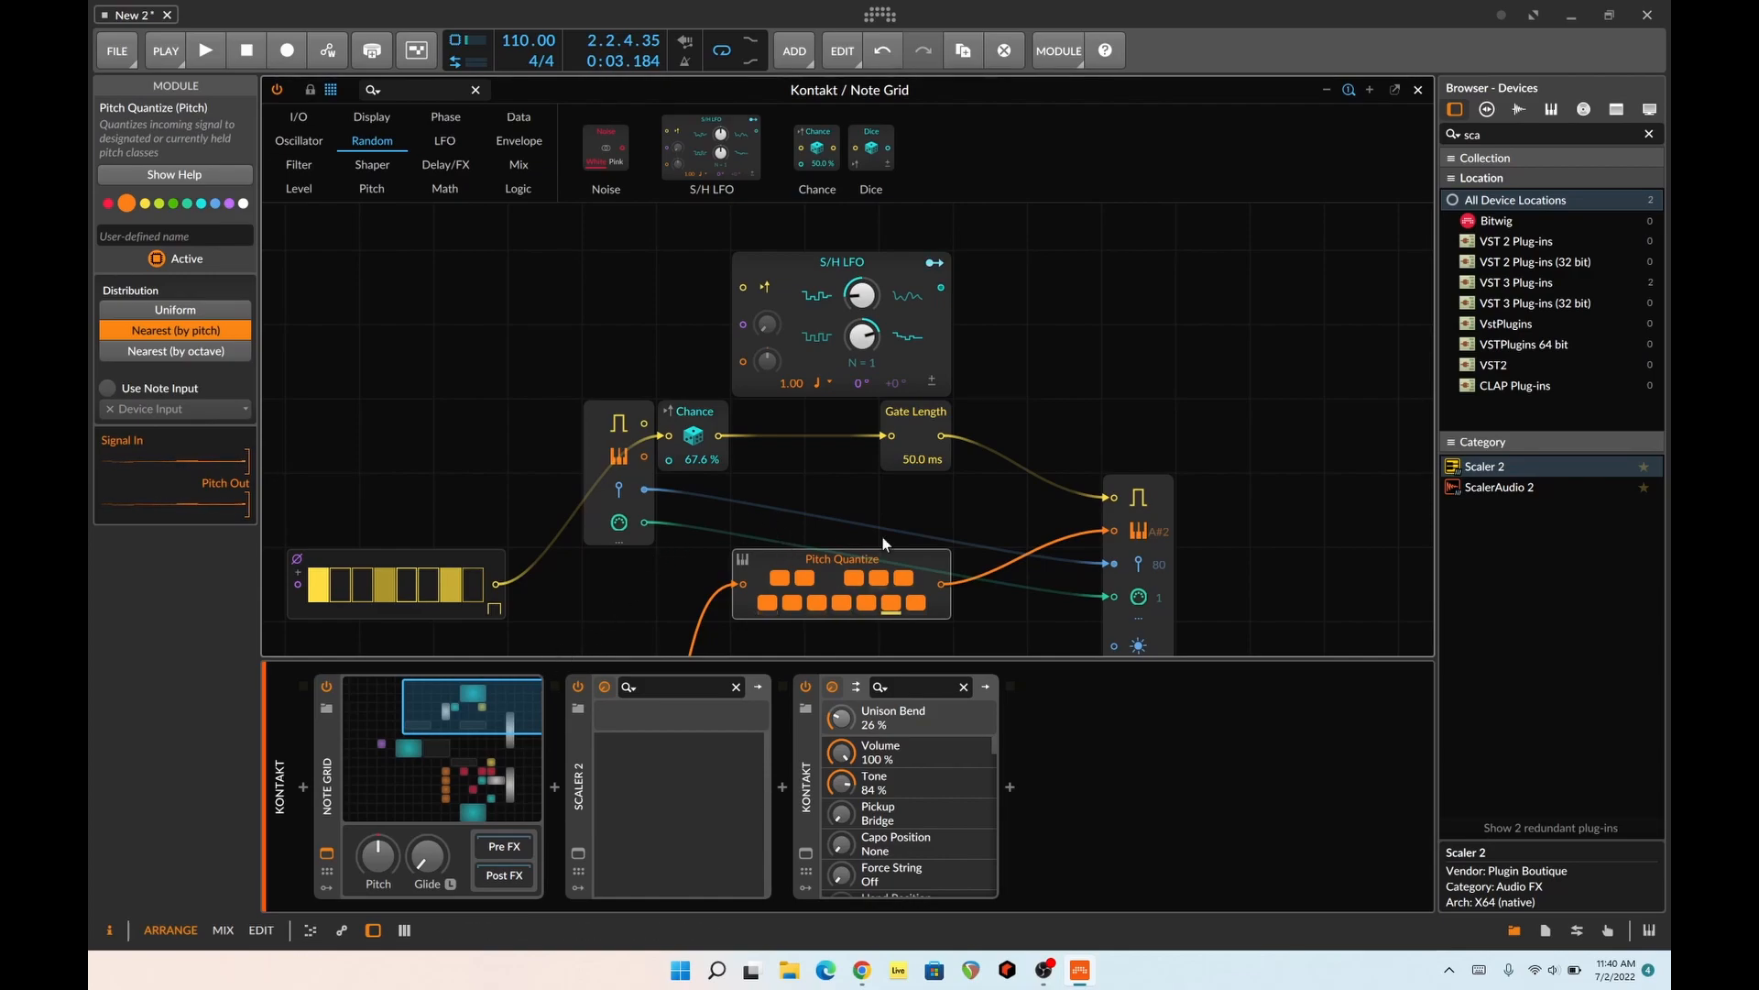
- Inspect the Note Out module fed by Pitch Quantize and the Pitch modules in the lower part of the patch
{"action": "left_click", "coordinate": [1135, 527]}
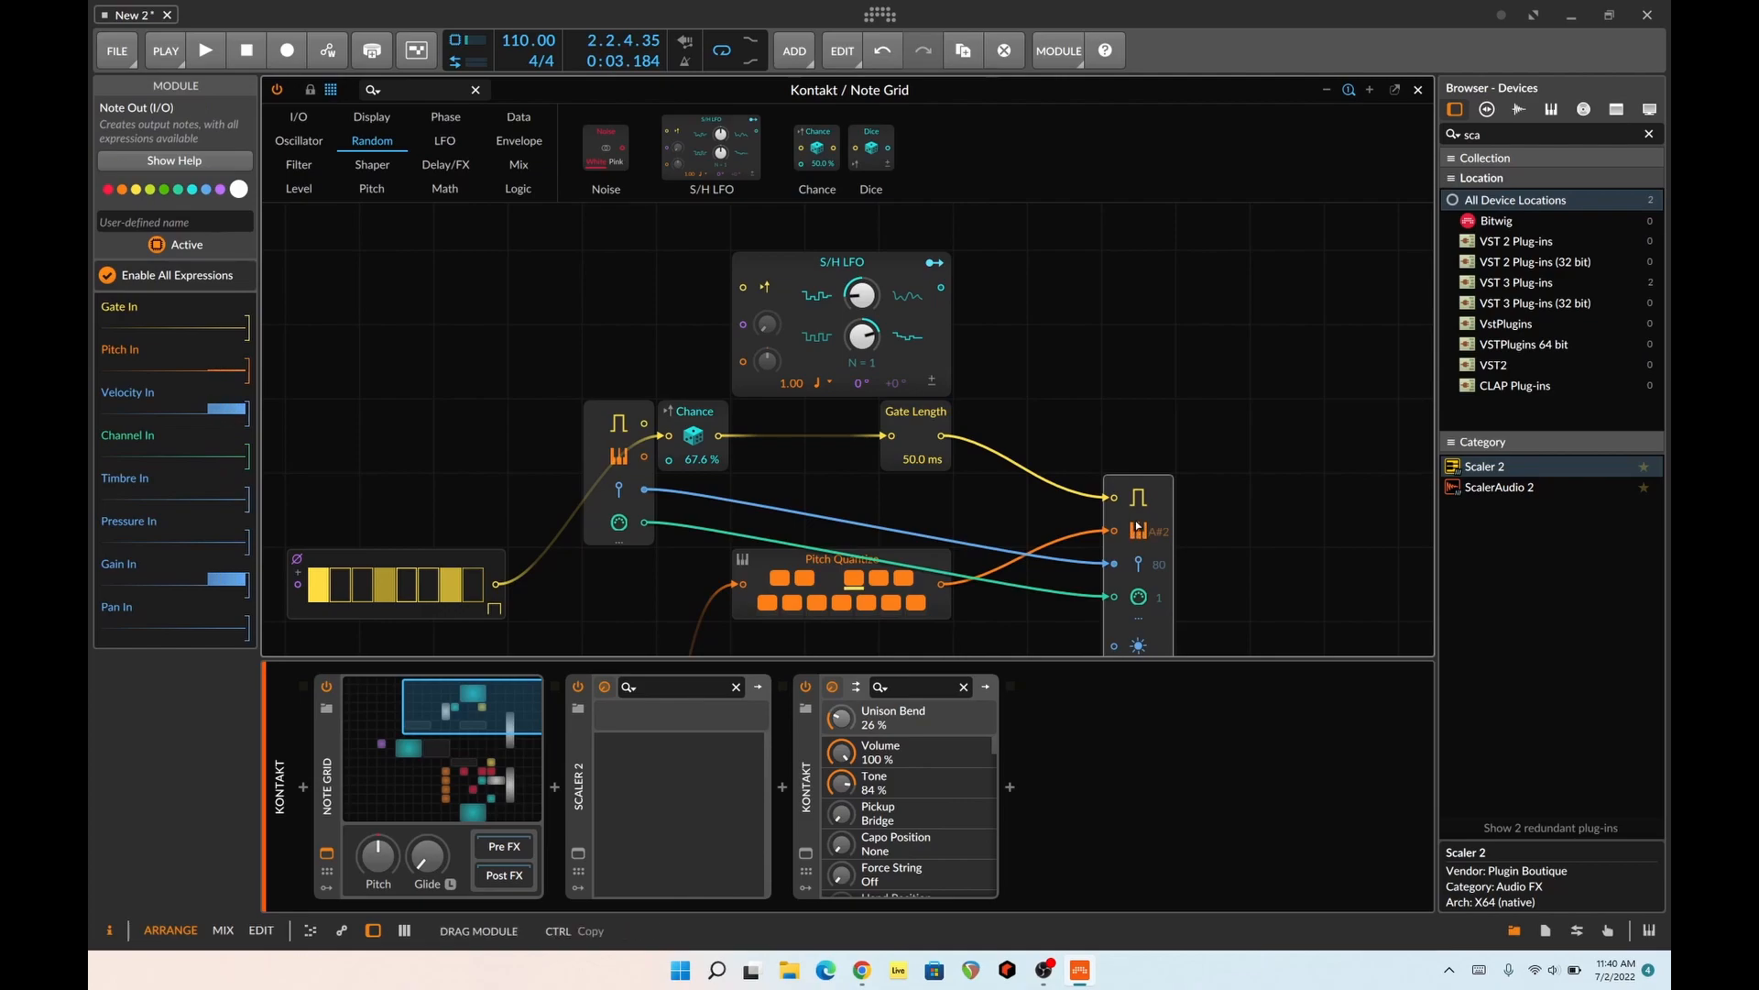
{"action": "left_click", "coordinate": [1146, 522]}
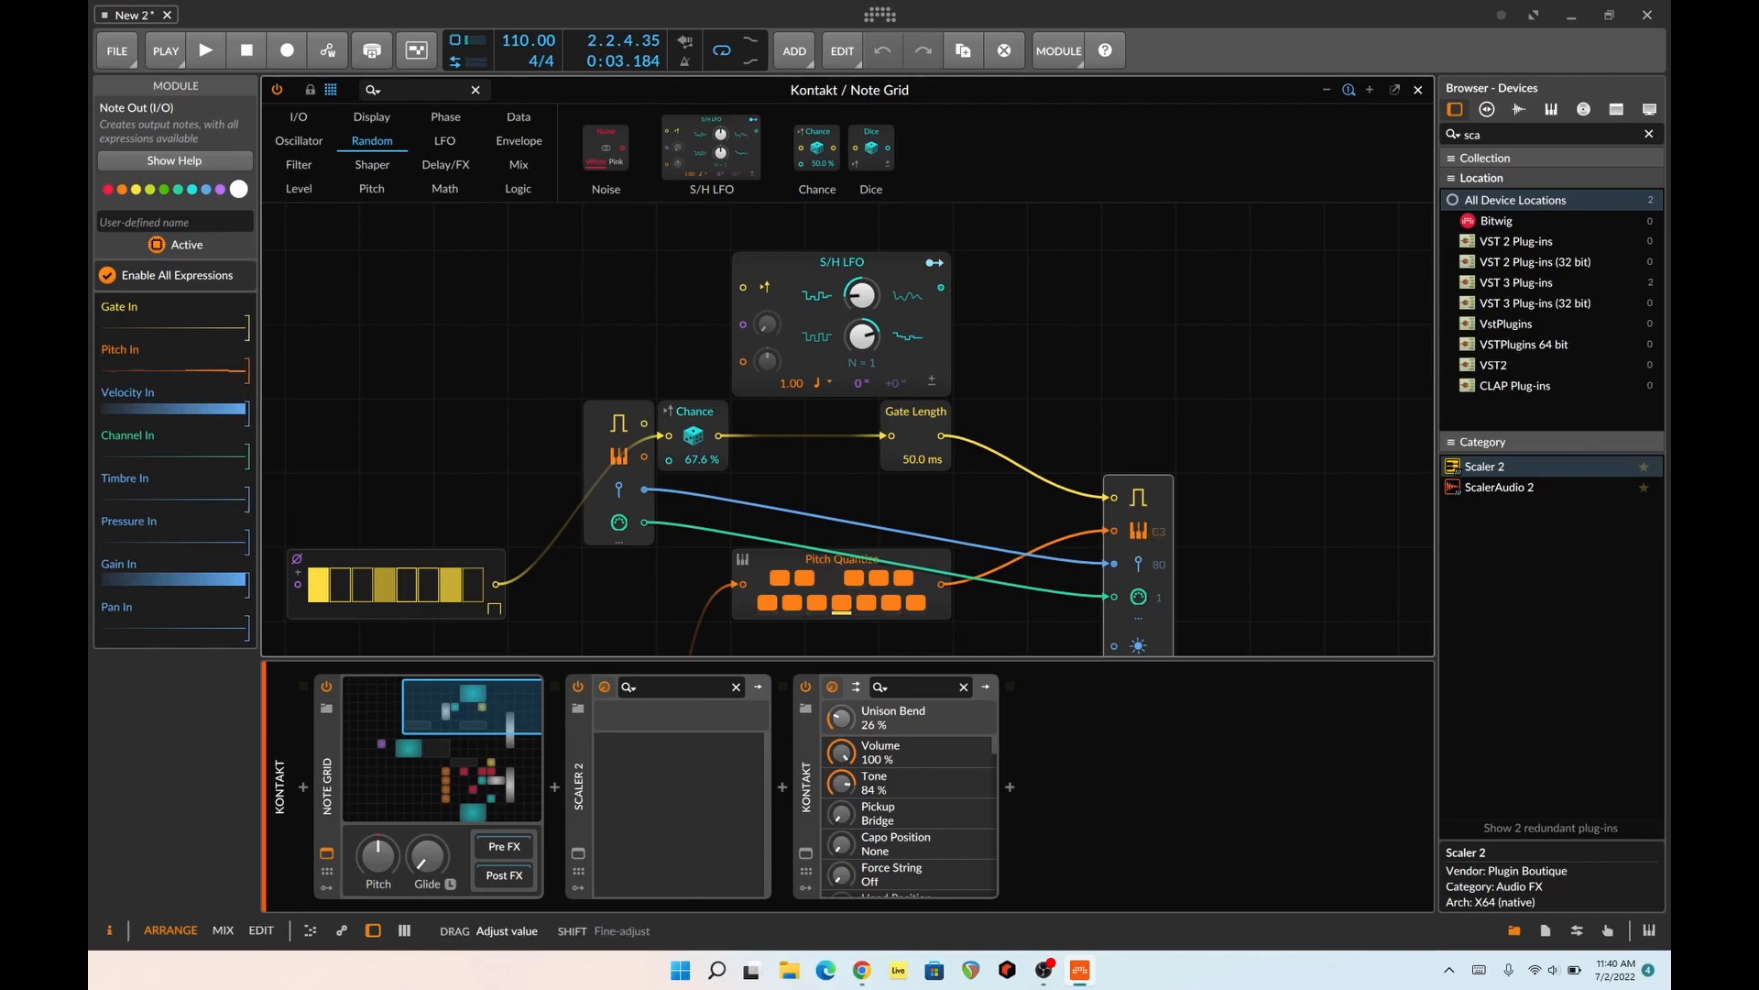
{"action": "left_click_drag", "start_coordinate": [507, 704], "coordinate": [521, 777]}
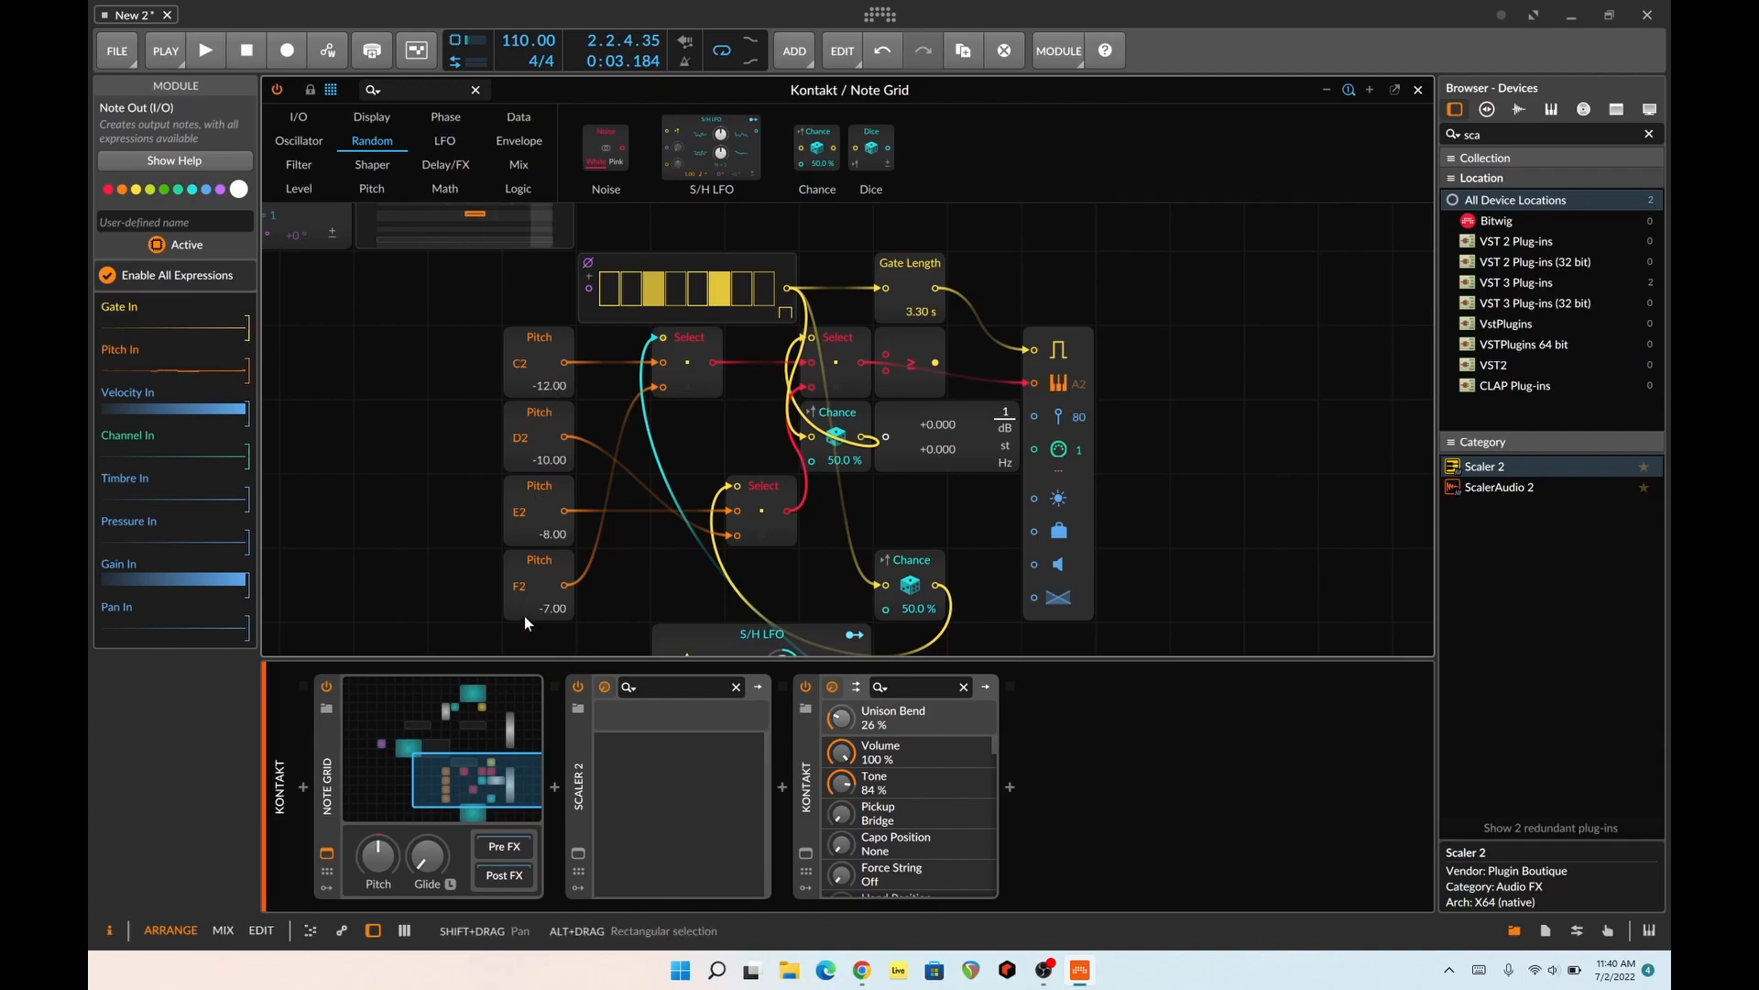
- Review the chord setup in the first Kontakt track's Scaler 2 window and close it
{"action": "left_click", "coordinate": [578, 853]}
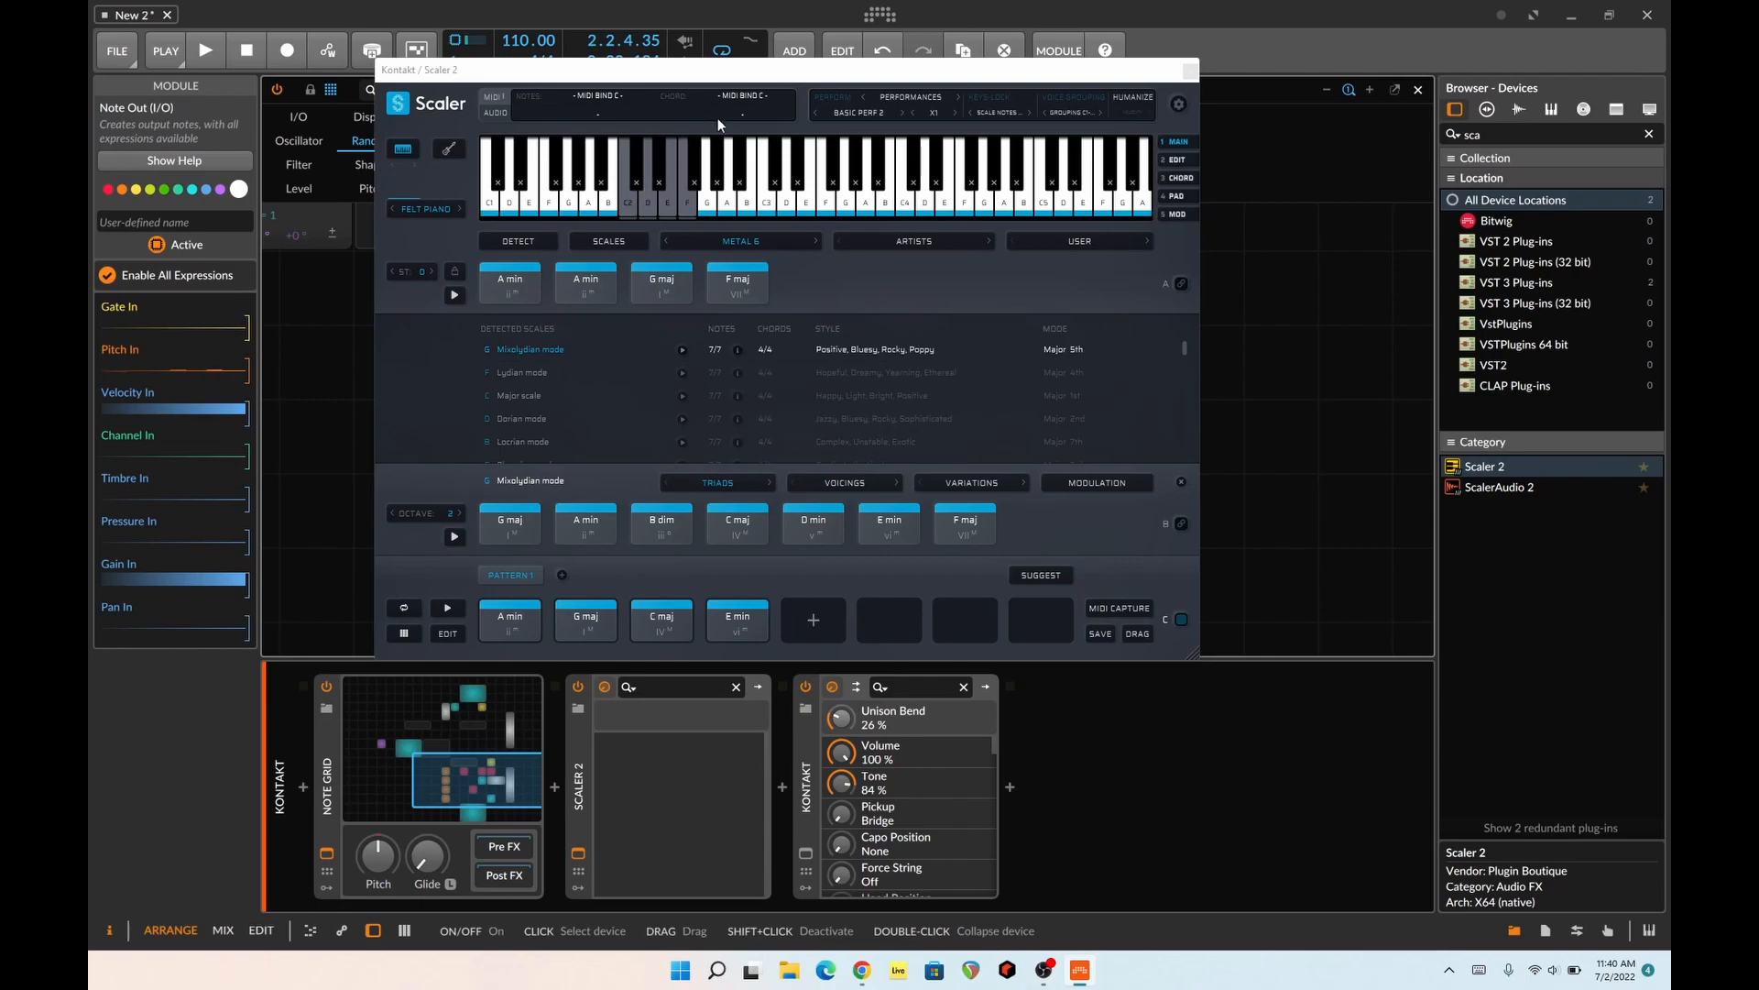
{"action": "left_click_drag", "start_coordinate": [688, 77], "coordinate": [998, 117]}
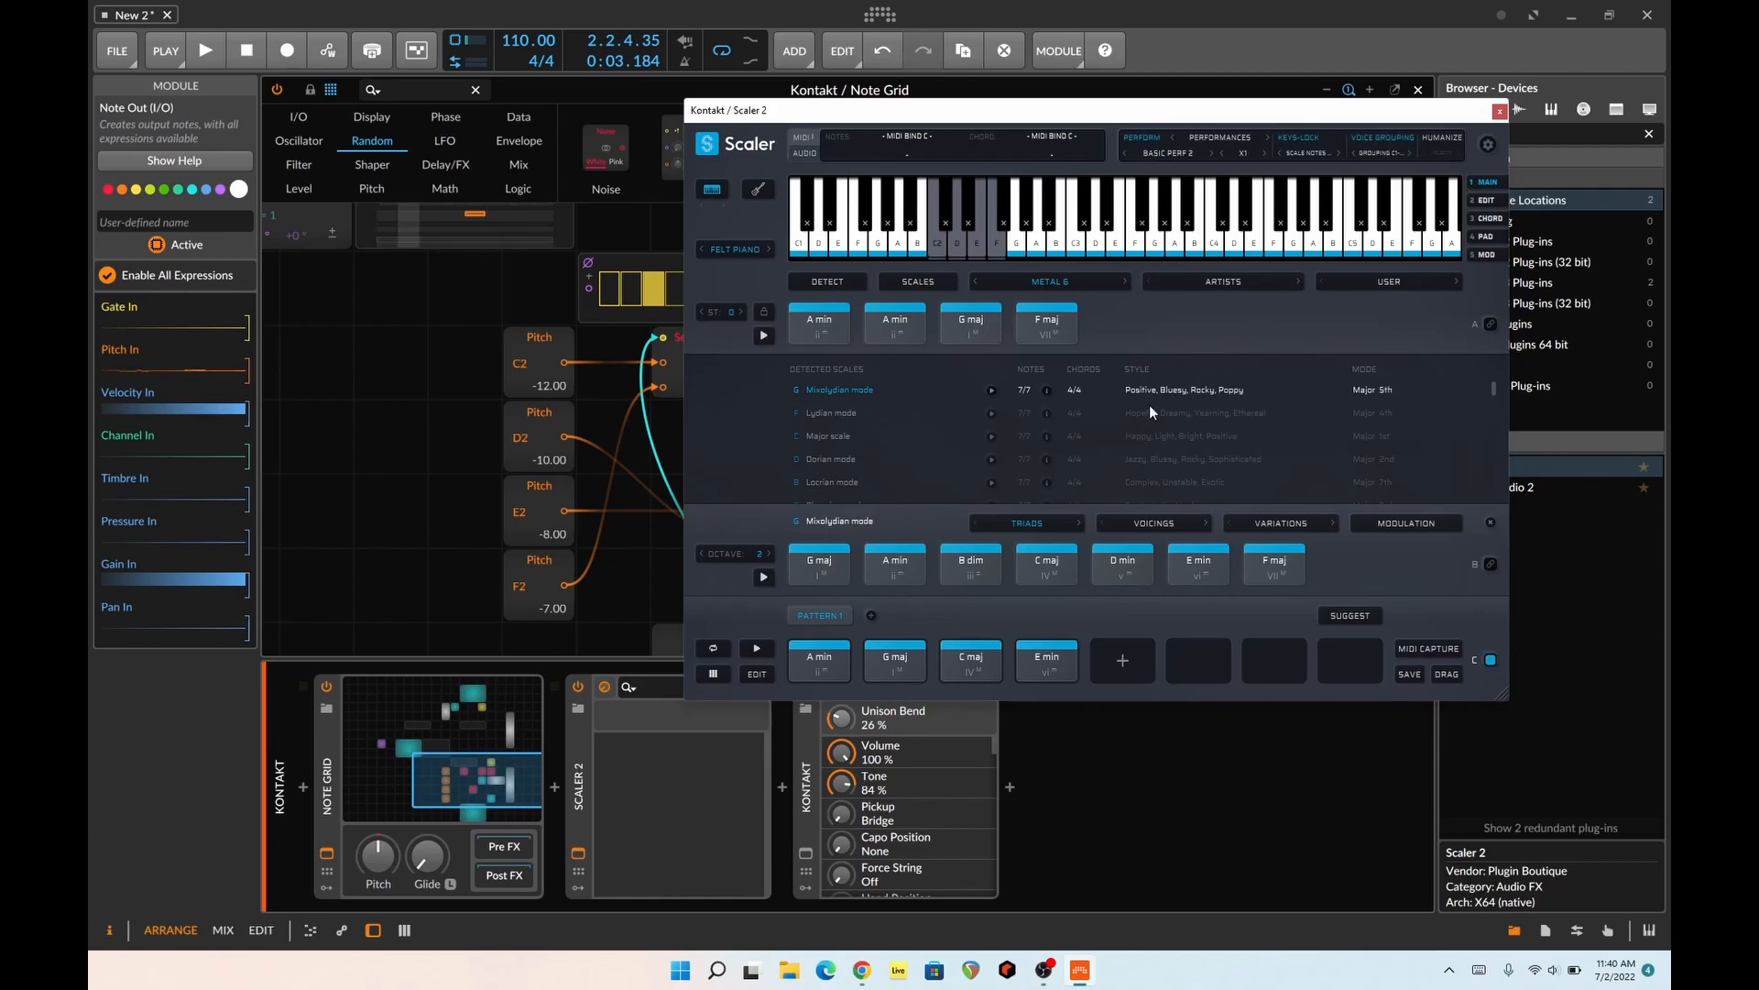
{"action": "left_click", "coordinate": [1499, 111]}
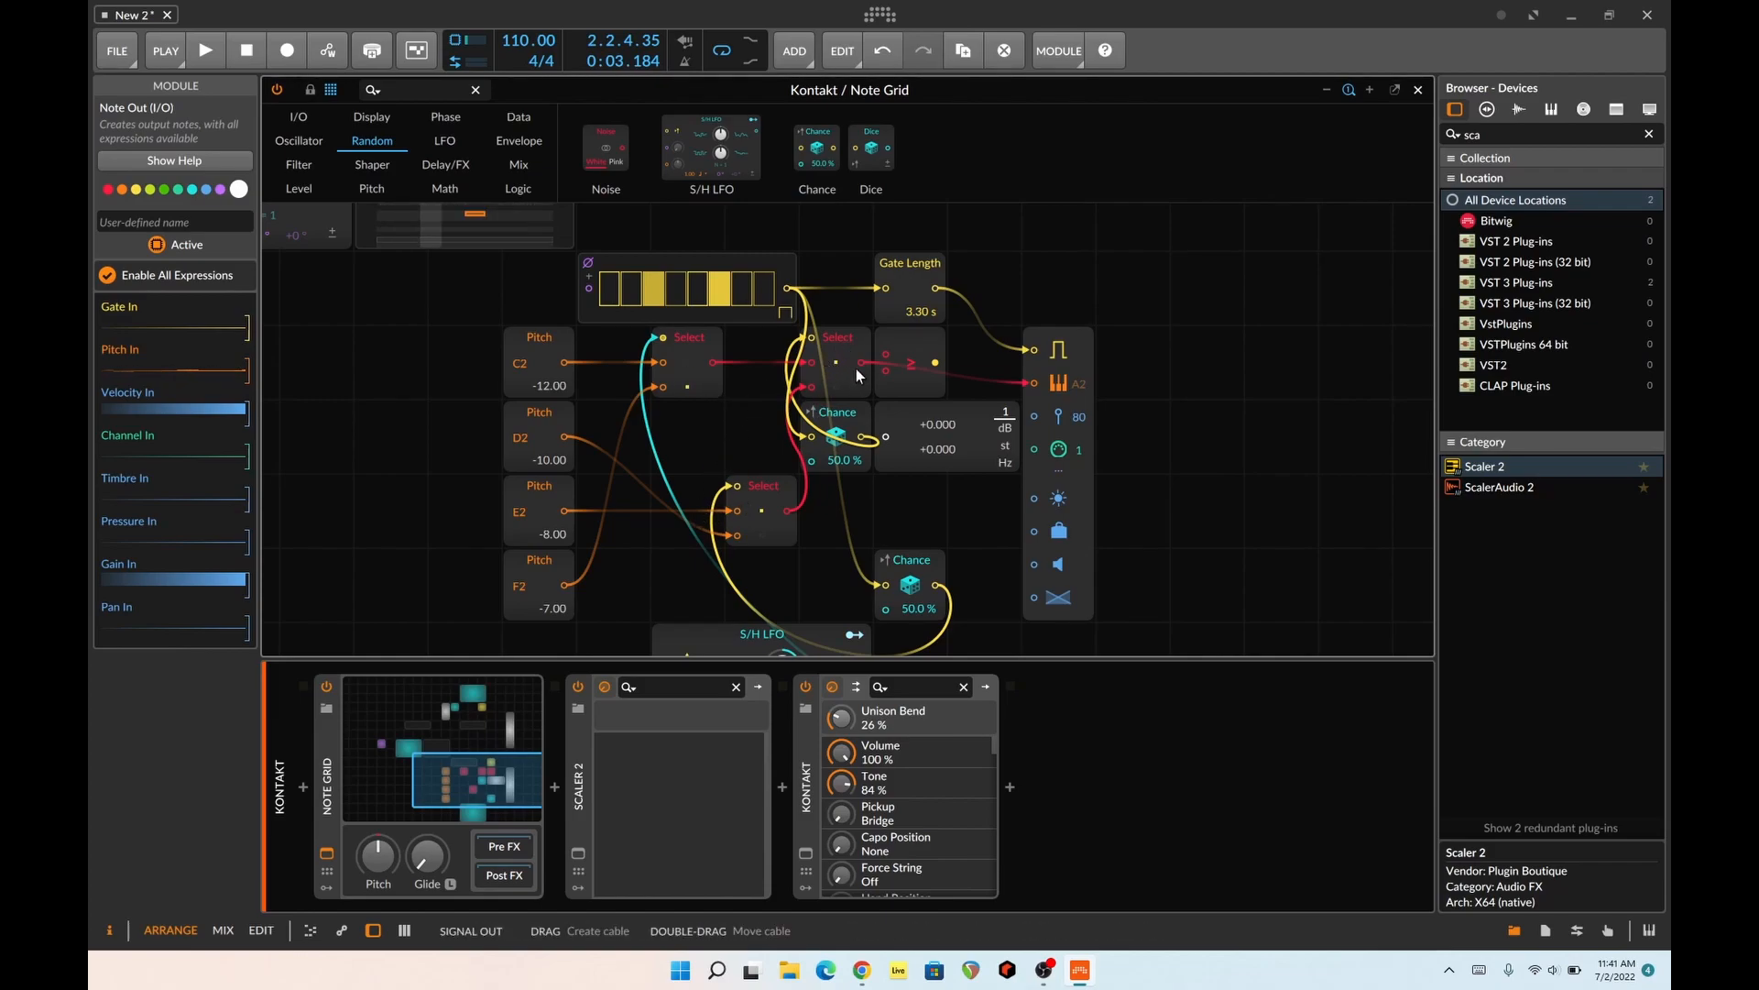
- Examine the Note Grid's Select, Chance, S/H LFO and Note Out modules, and close the grid editor
{"action": "scroll", "coordinate": [831, 470], "scroll_direction": "down", "scroll_amount": 1}
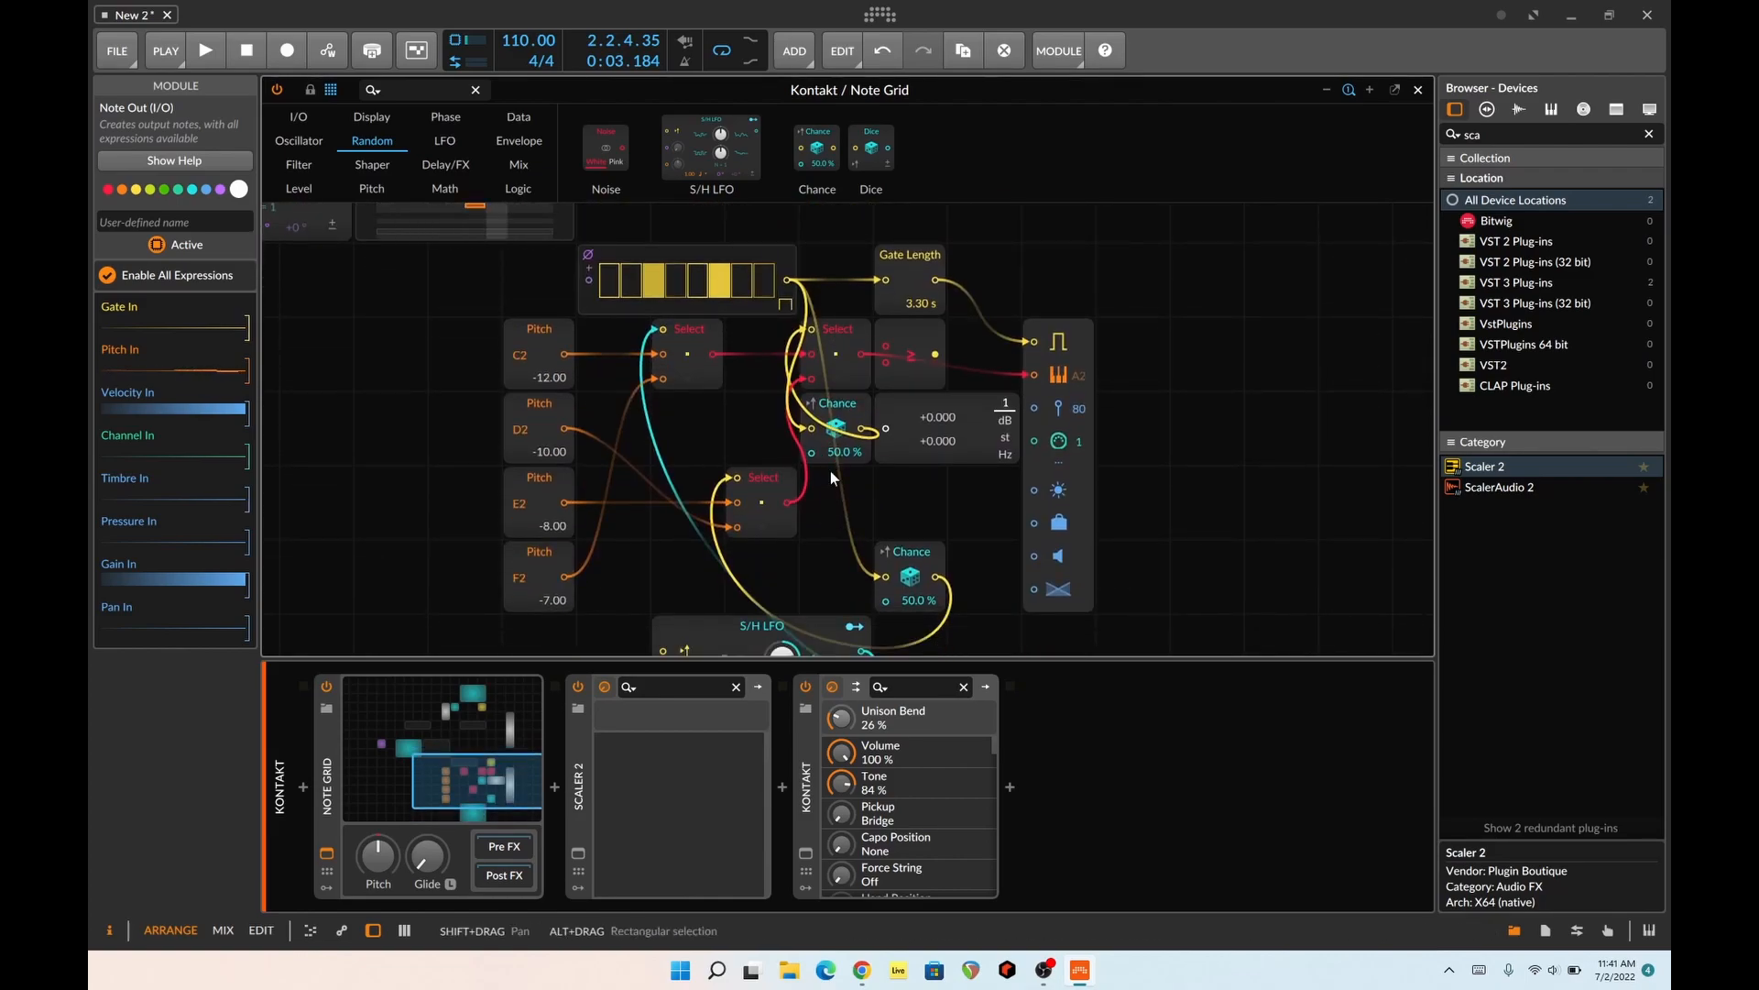
{"action": "scroll", "coordinate": [818, 519], "scroll_direction": "down", "scroll_amount": 3}
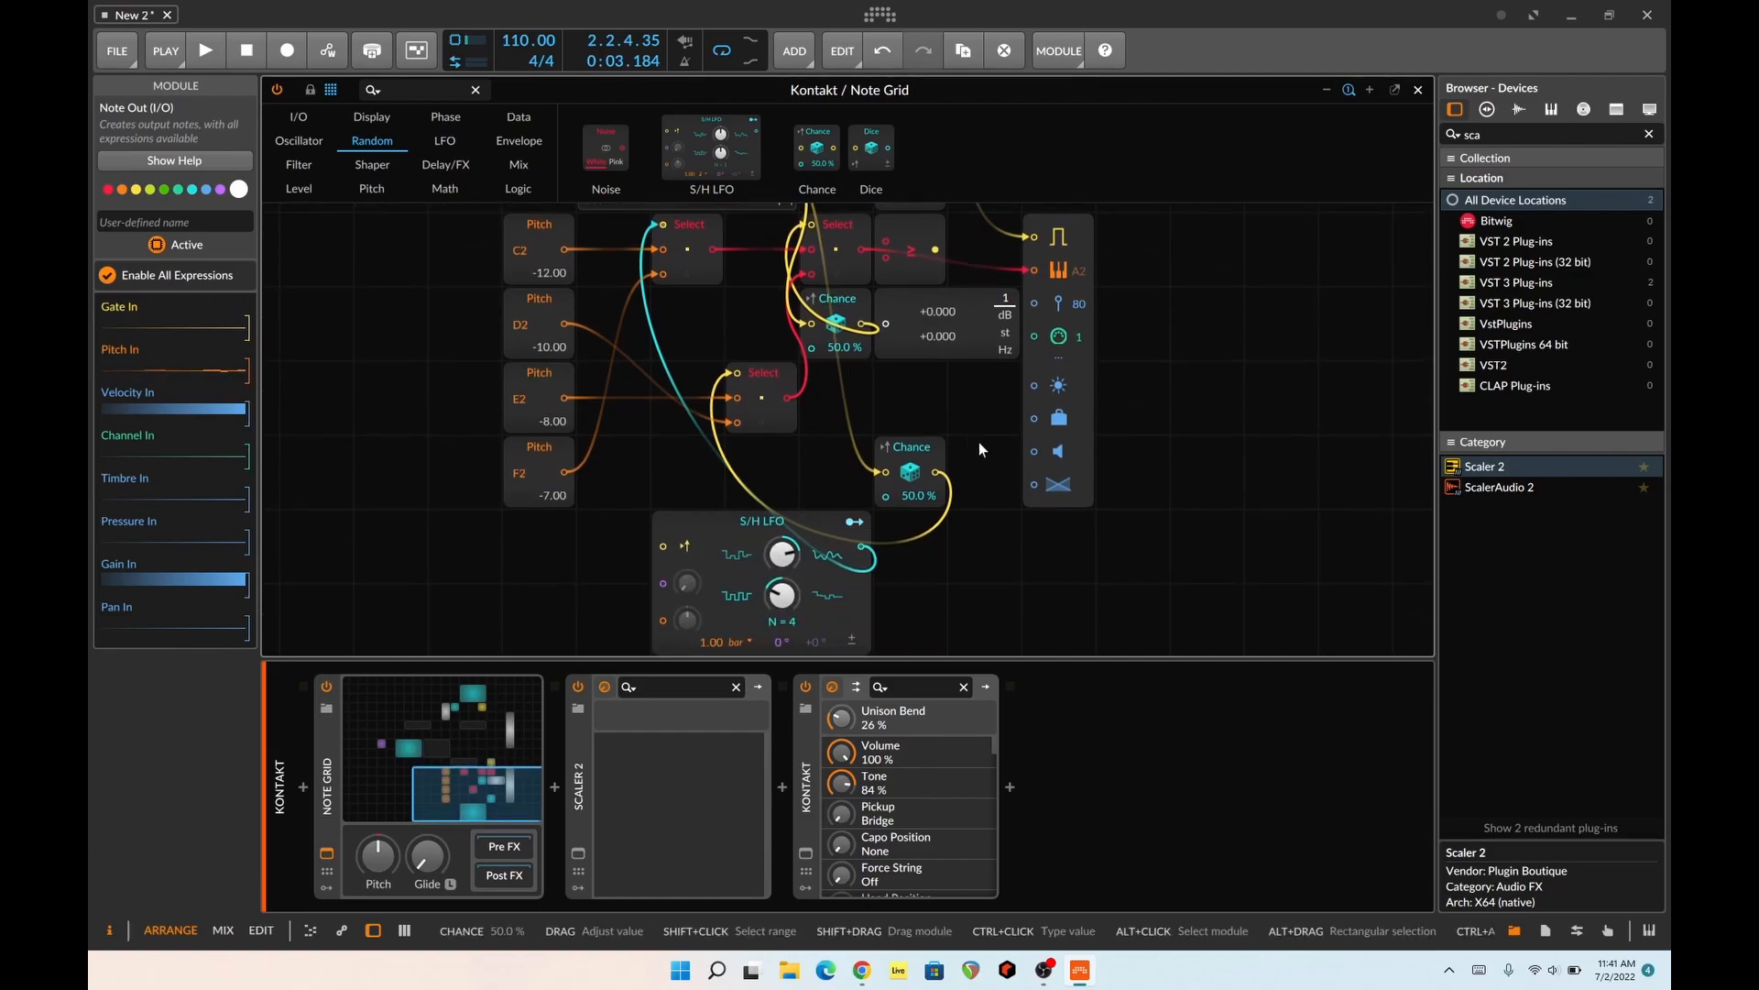
{"action": "scroll", "coordinate": [1172, 458], "scroll_direction": "up", "scroll_amount": 6}
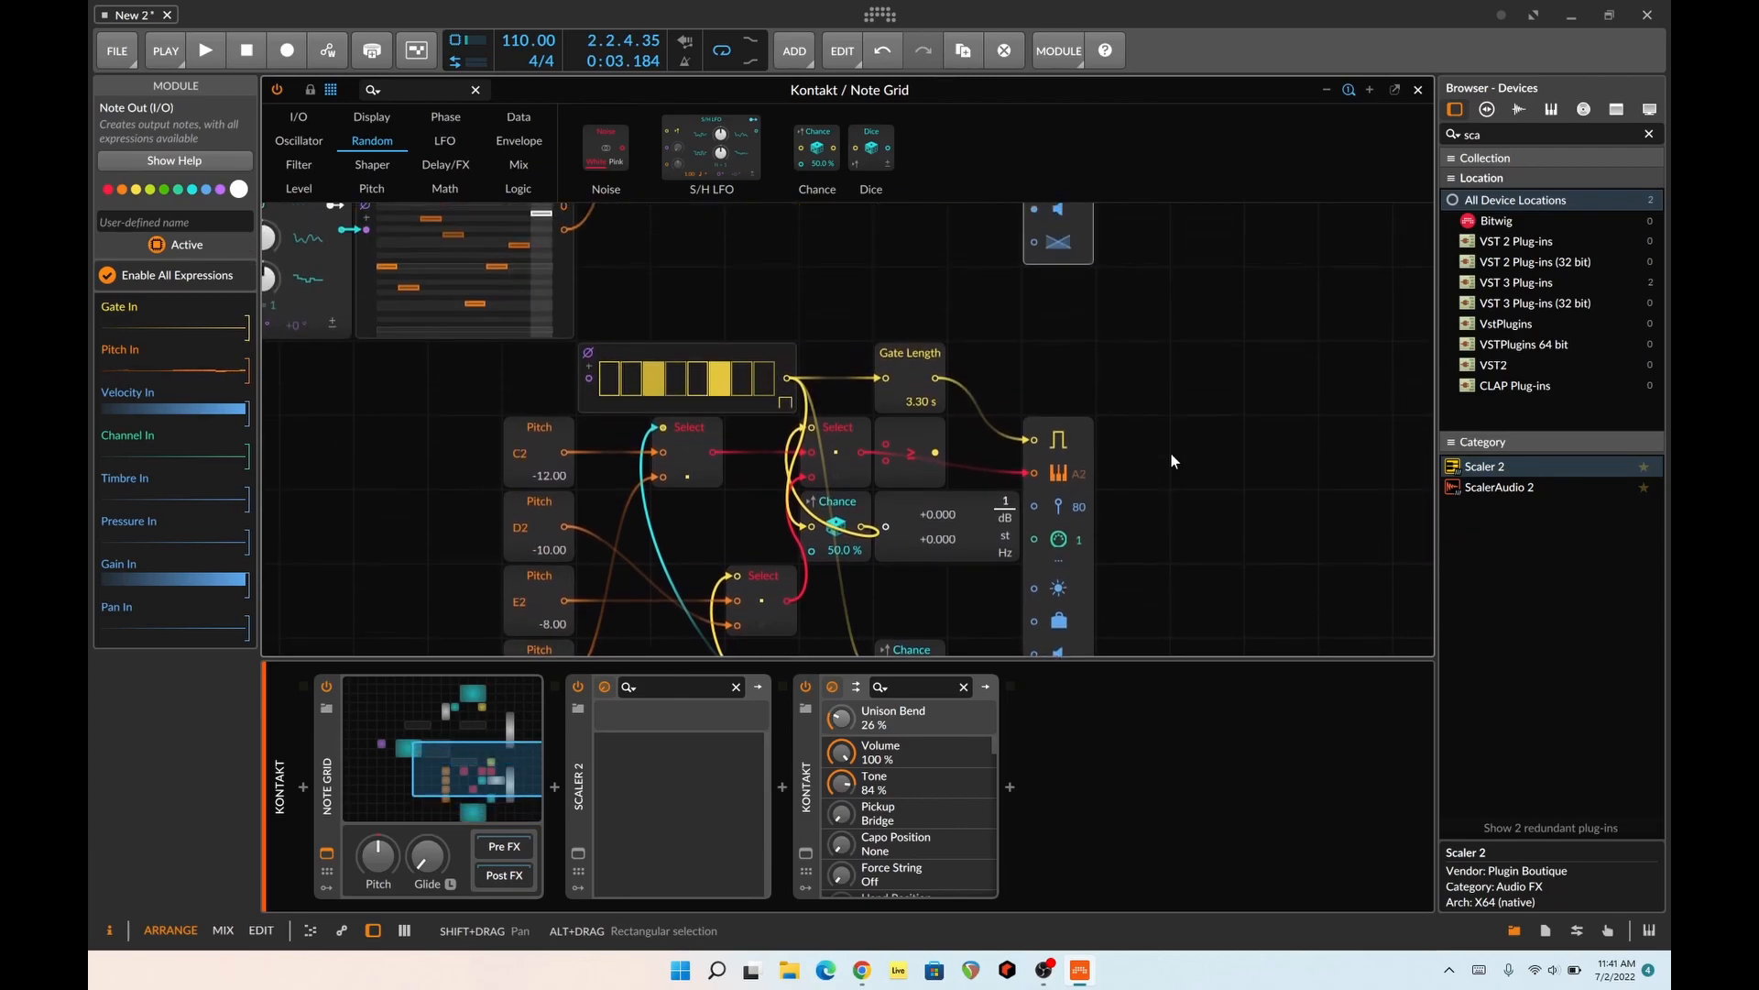
{"action": "scroll", "coordinate": [1172, 458], "scroll_direction": "down", "scroll_amount": 2}
{"action": "scroll", "coordinate": [1173, 458], "scroll_direction": "down", "scroll_amount": 2}
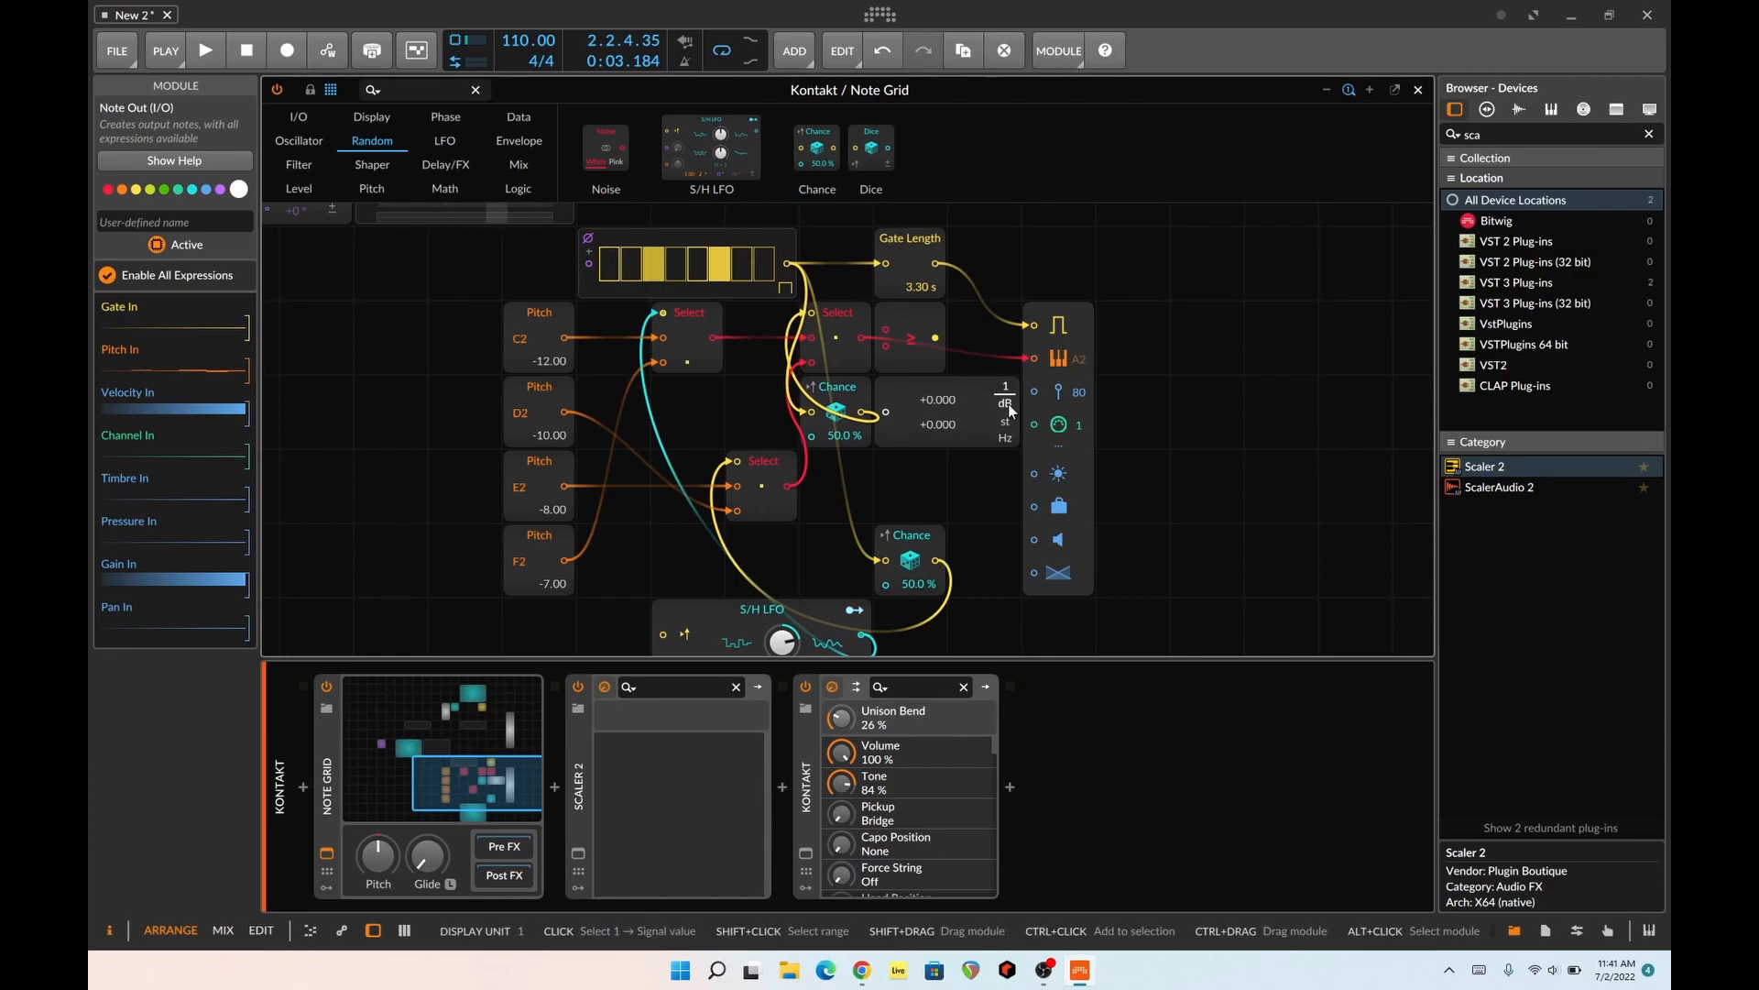
{"action": "scroll", "coordinate": [1160, 376], "scroll_direction": "up", "scroll_amount": 2}
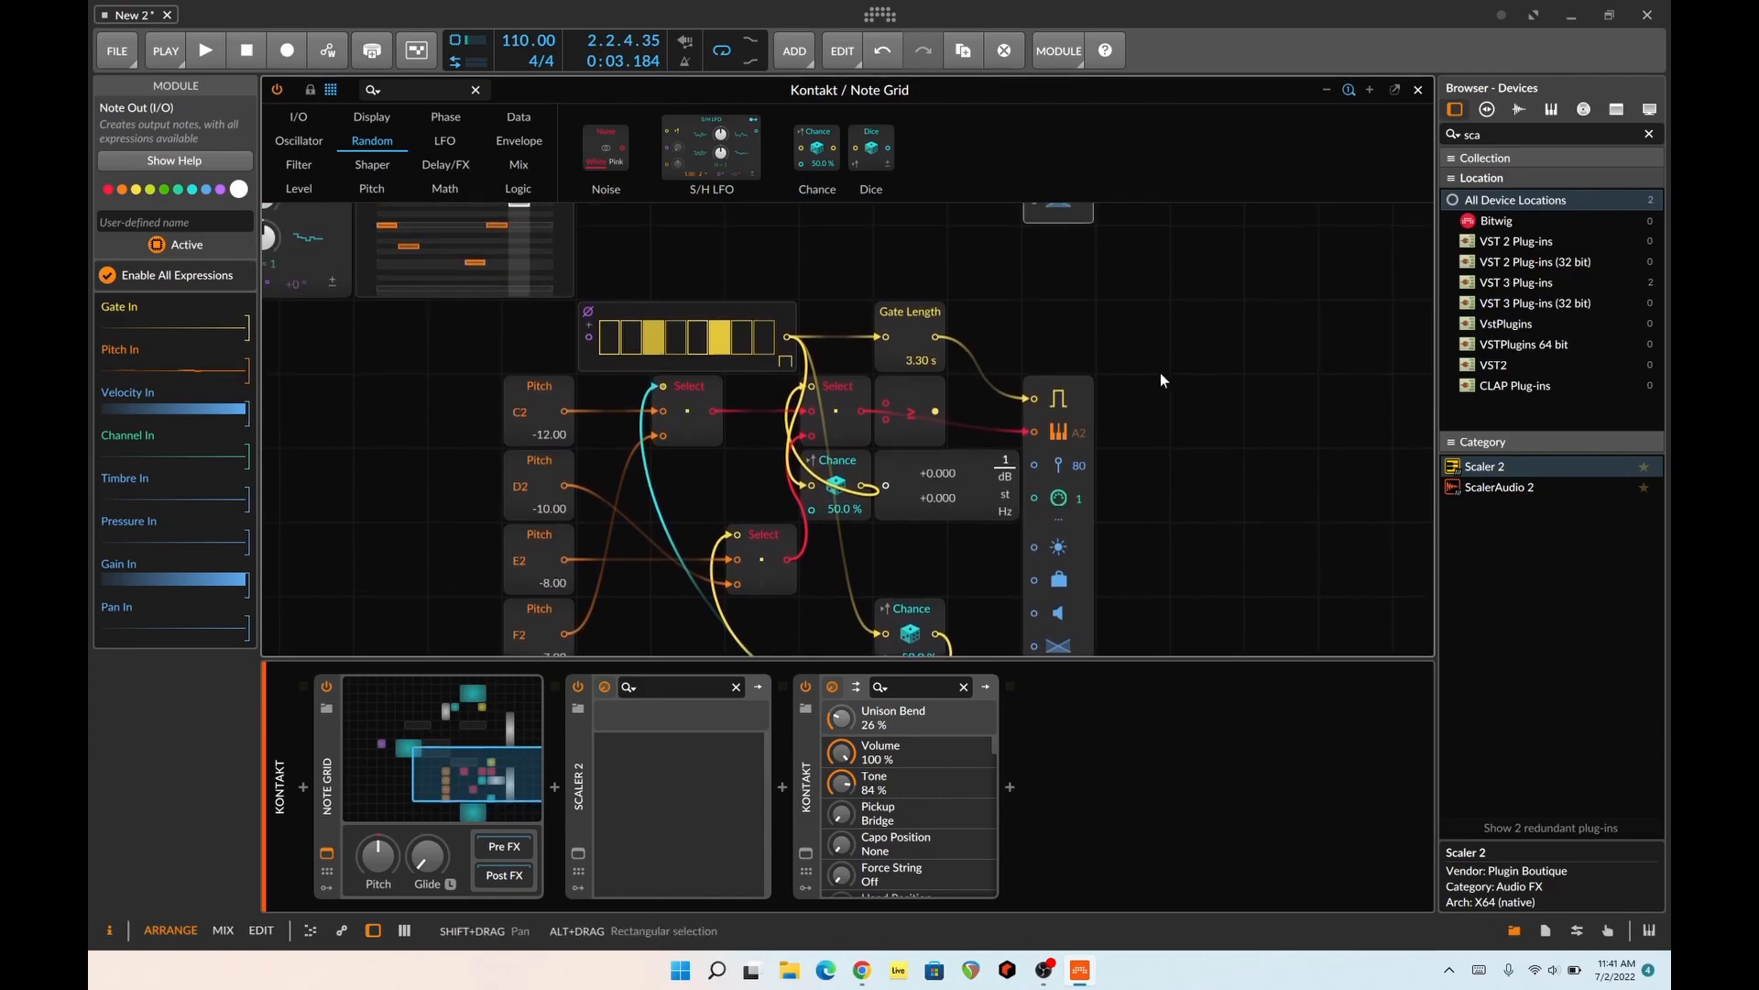
{"action": "scroll", "coordinate": [1160, 379], "scroll_direction": "up", "scroll_amount": 1}
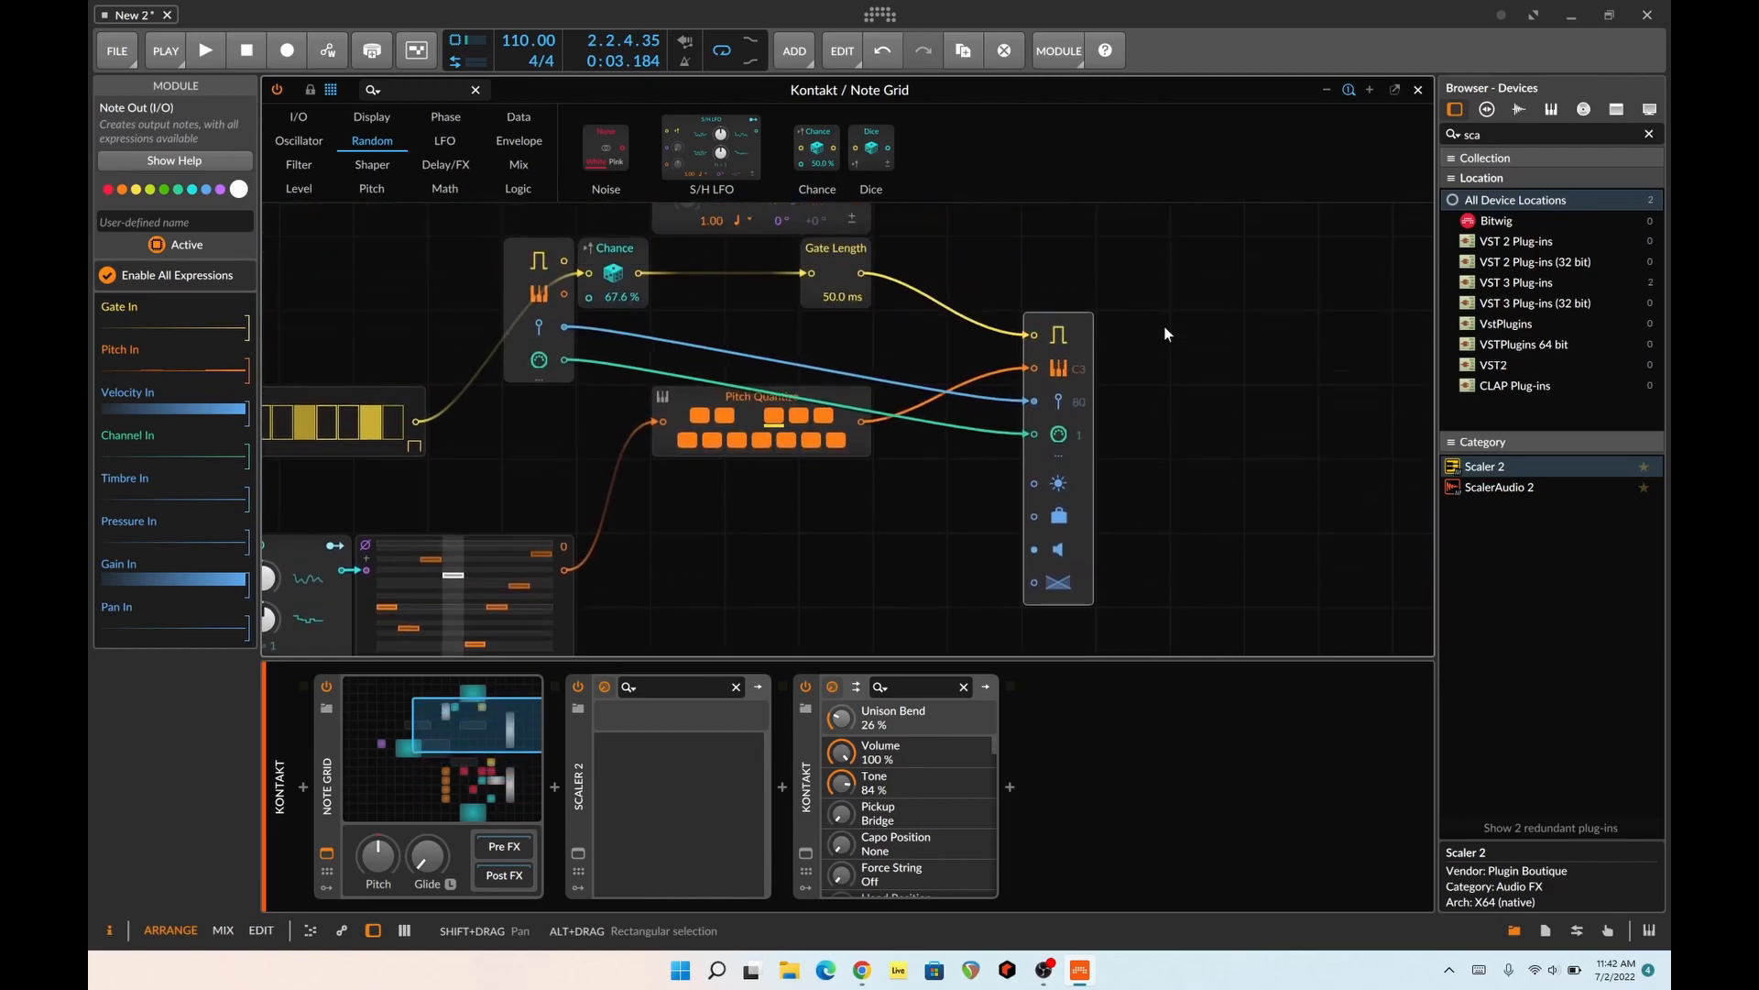
{"action": "scroll", "coordinate": [1164, 333], "scroll_direction": "down", "scroll_amount": 10}
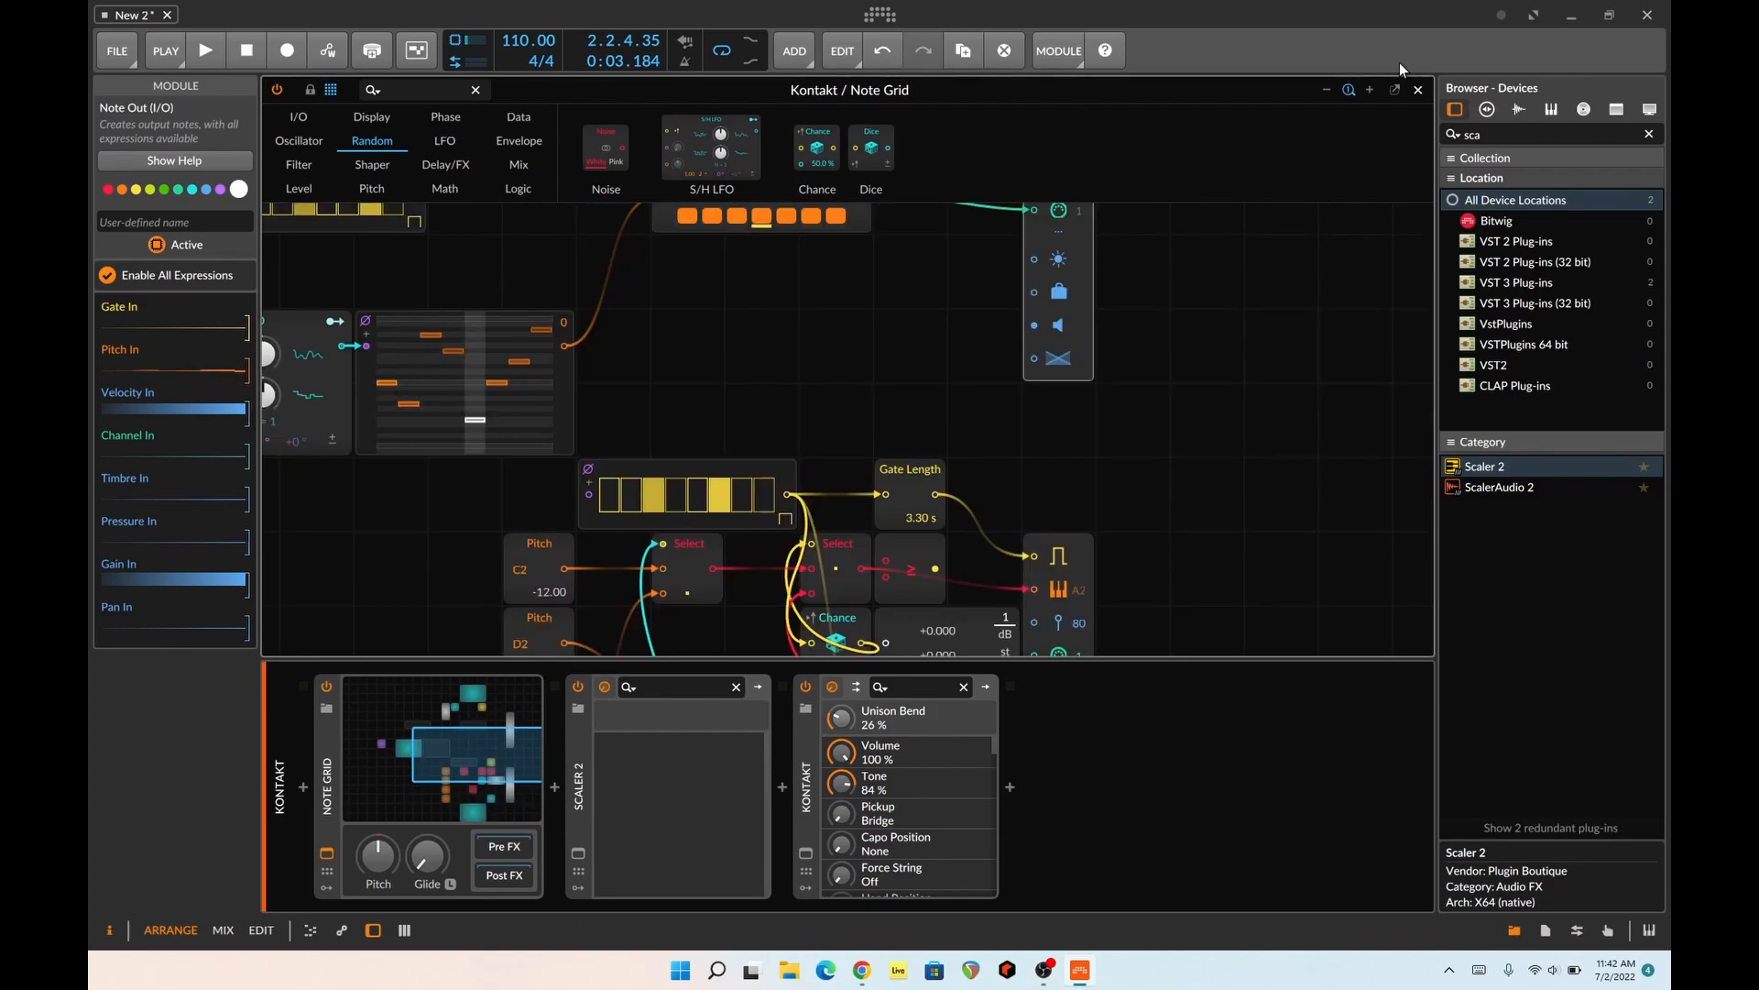
{"action": "left_click", "coordinate": [1418, 89]}
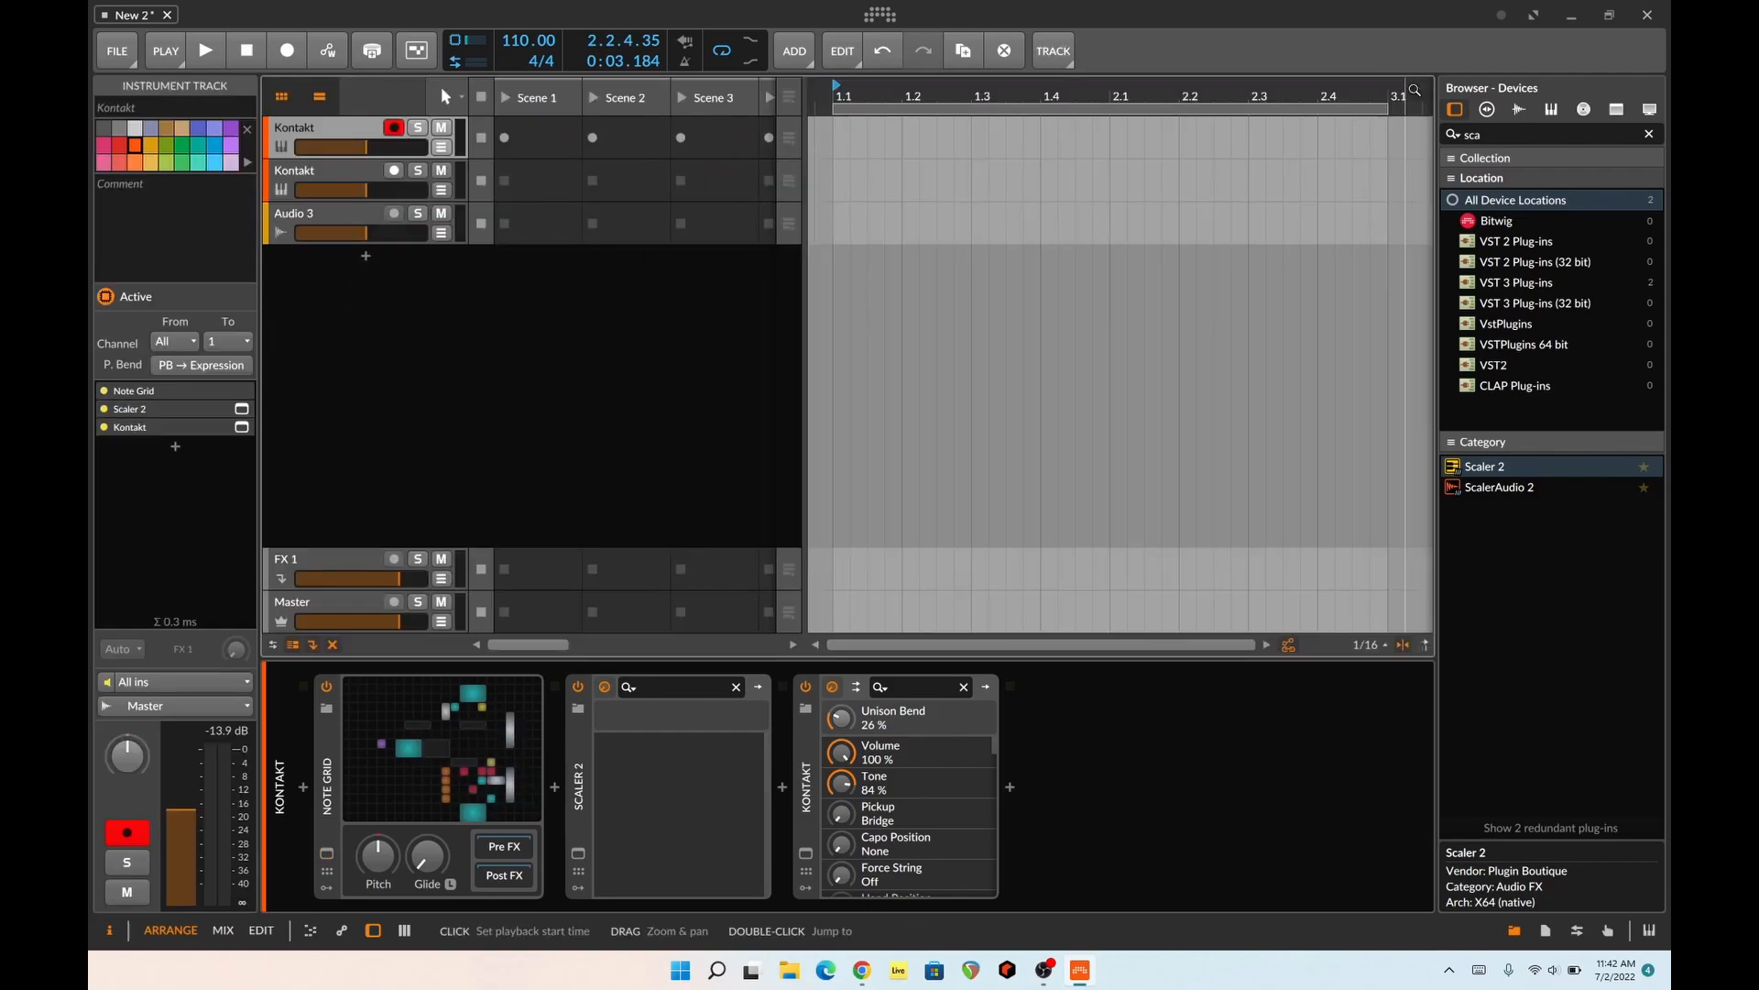
- Review the chord setup in Scaler 2 on the second Kontakt track and close its window
{"action": "left_click", "coordinate": [355, 175]}
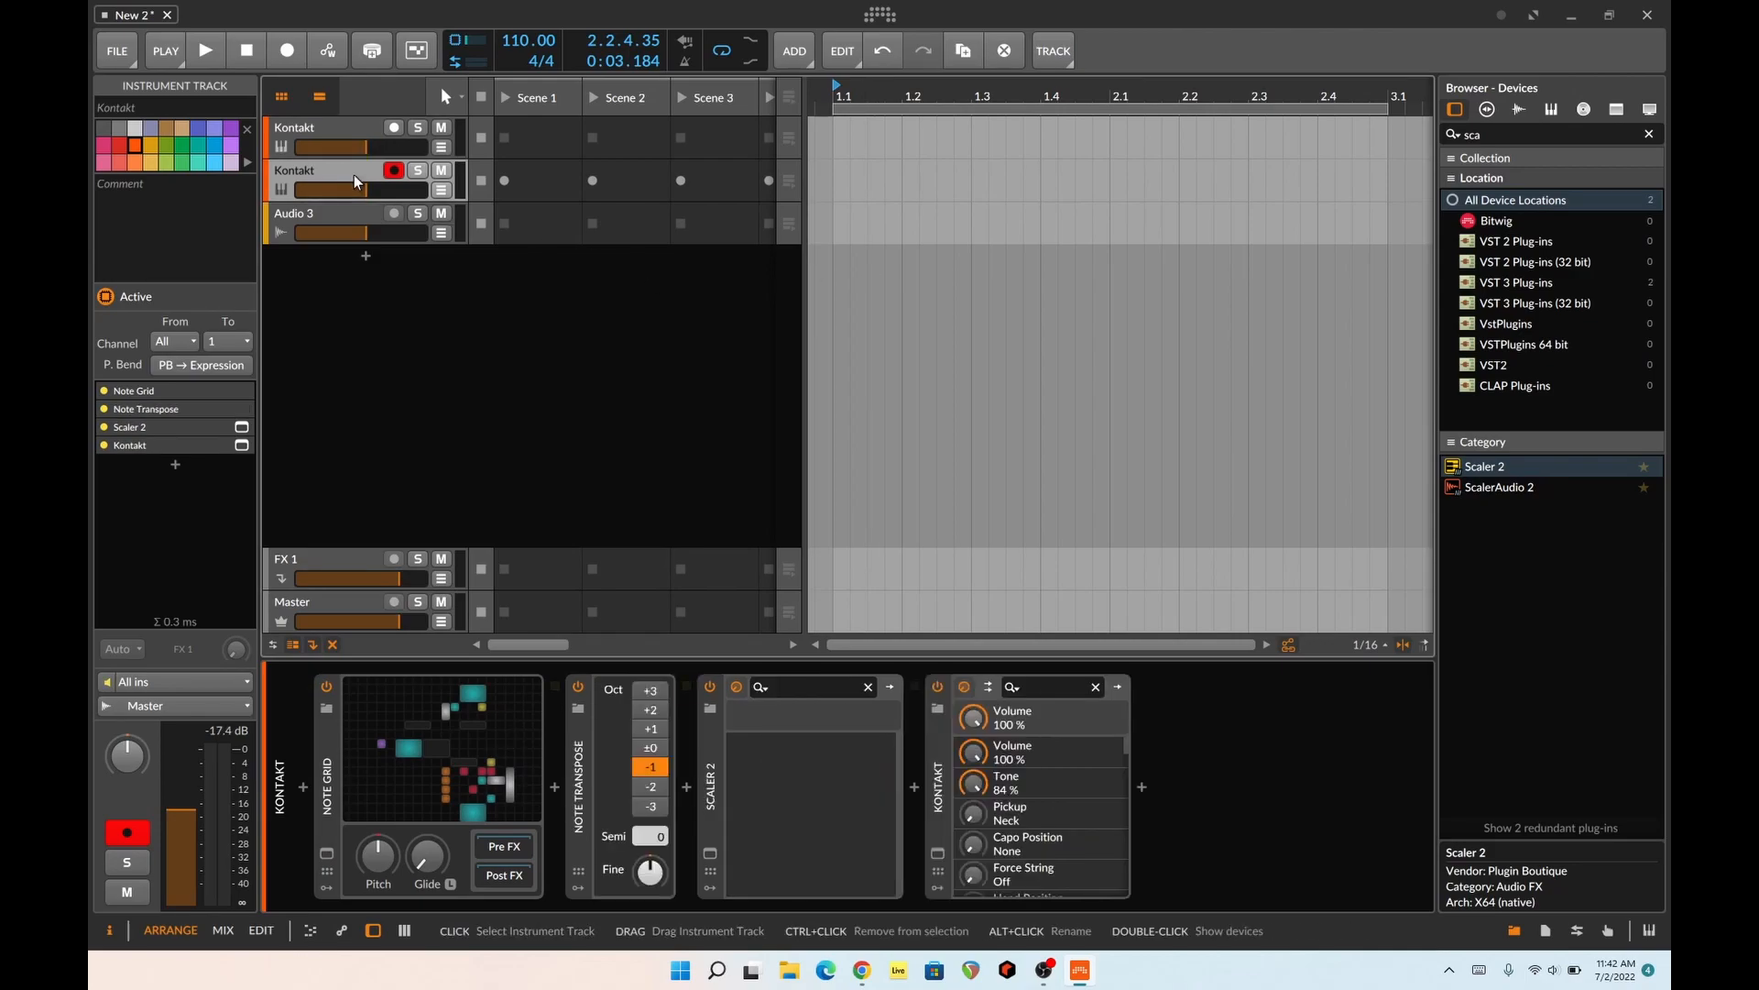
{"action": "left_click", "coordinate": [710, 853]}
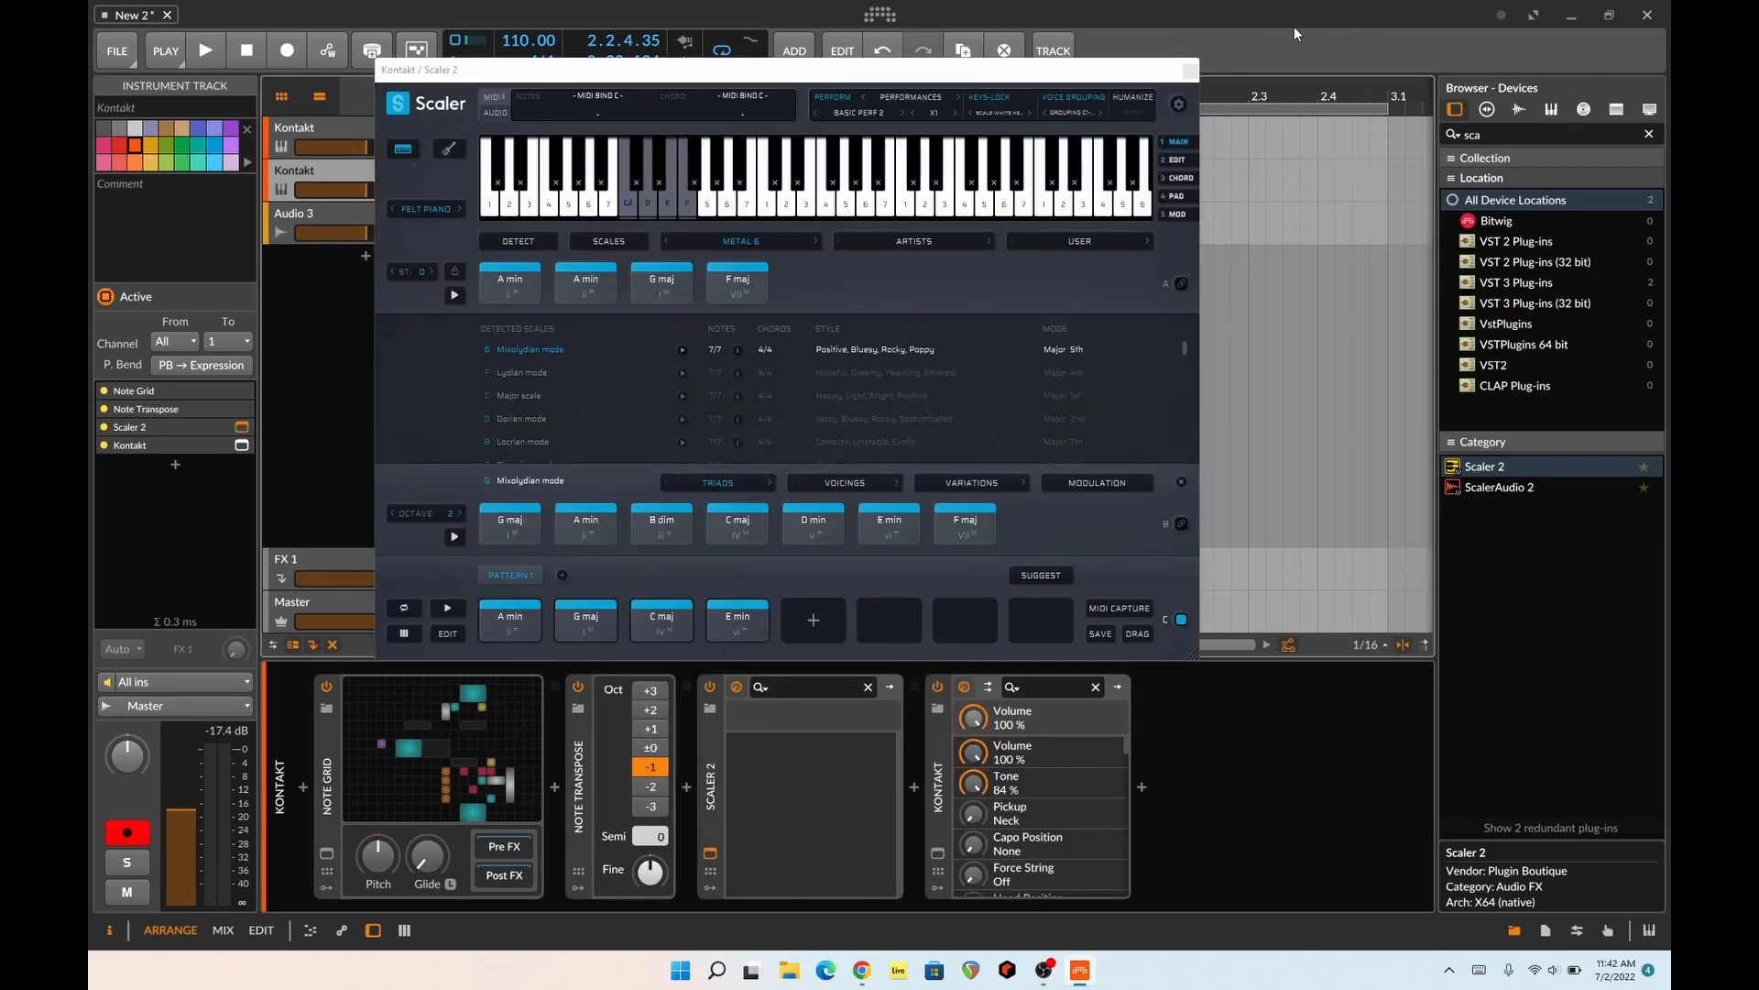
{"action": "left_click", "coordinate": [1176, 68]}
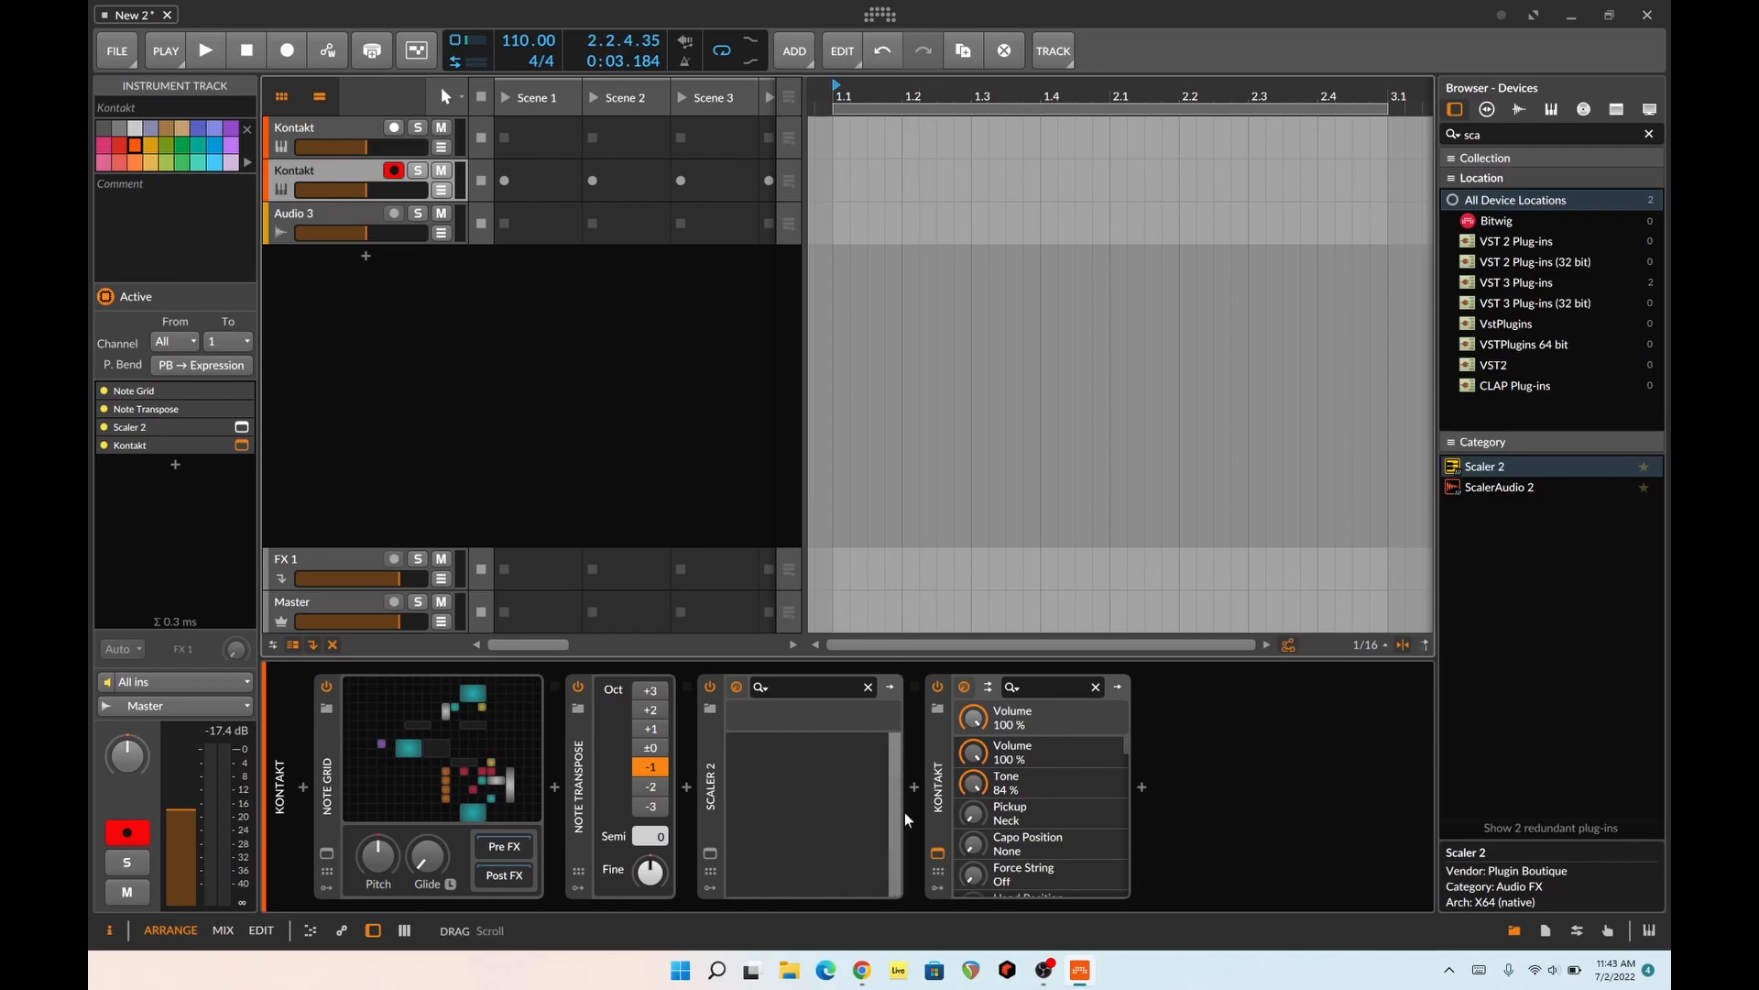
- Check which instrument is loaded in Kontakt on the second track and on the first track
{"action": "left_click", "coordinate": [938, 854]}
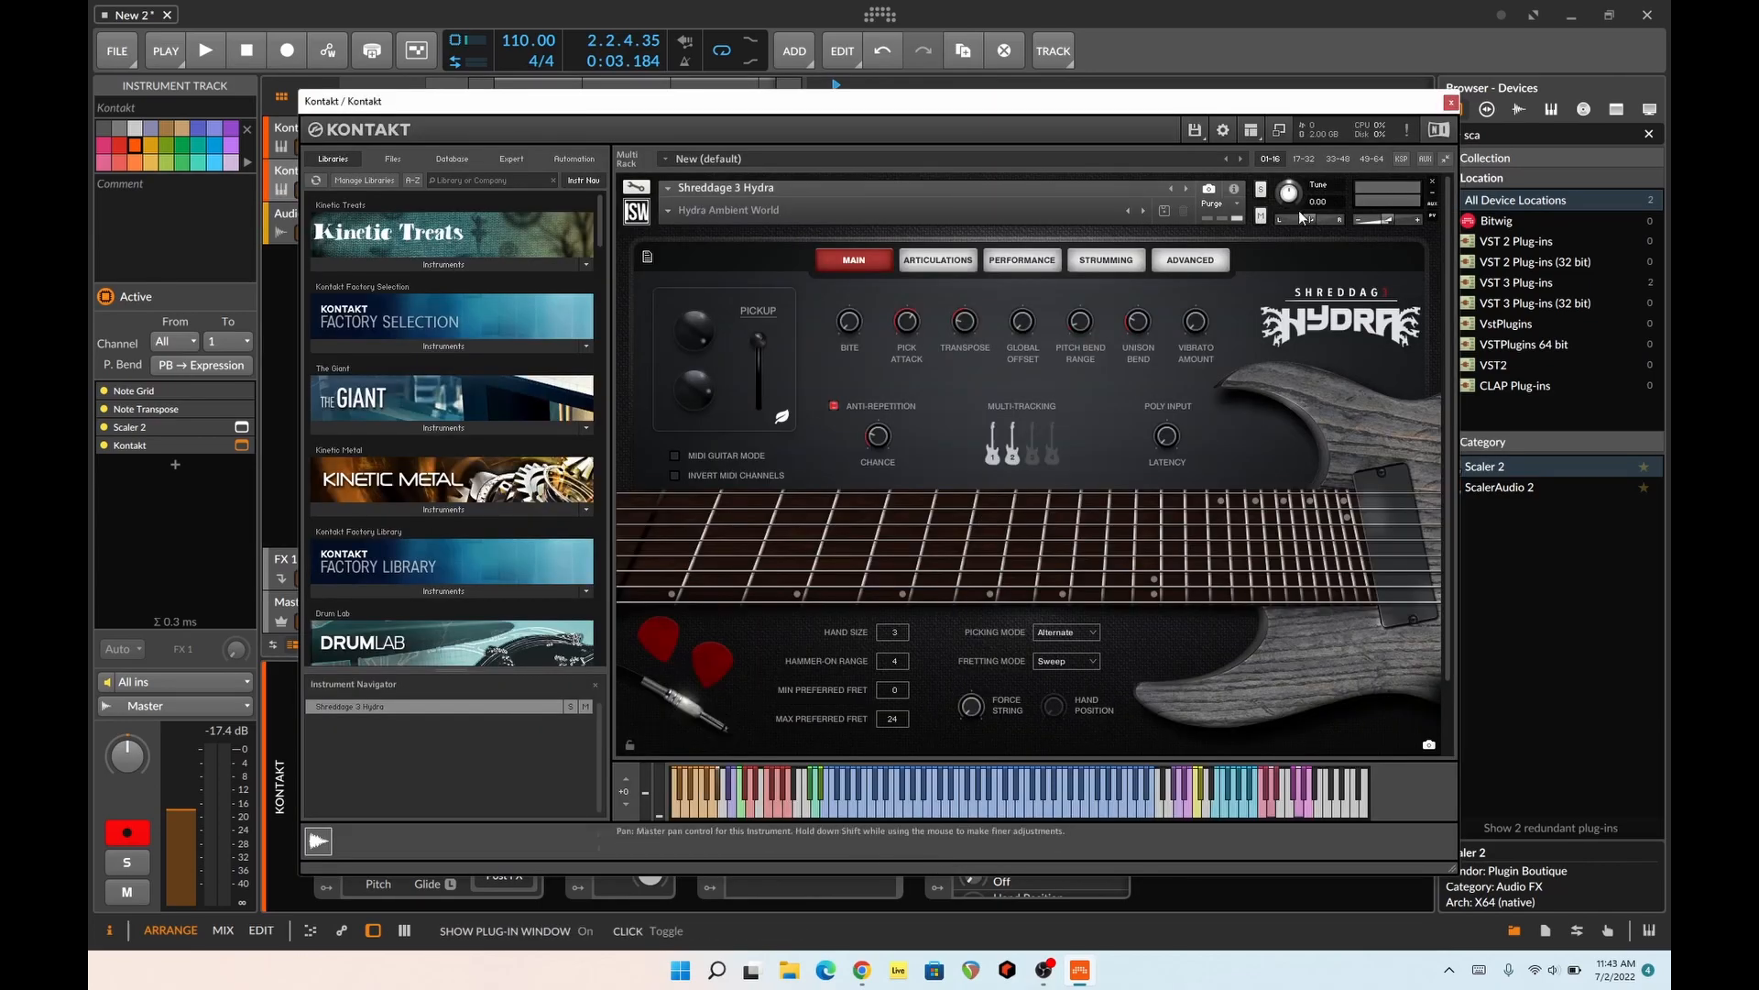
{"action": "left_click", "coordinate": [1451, 102]}
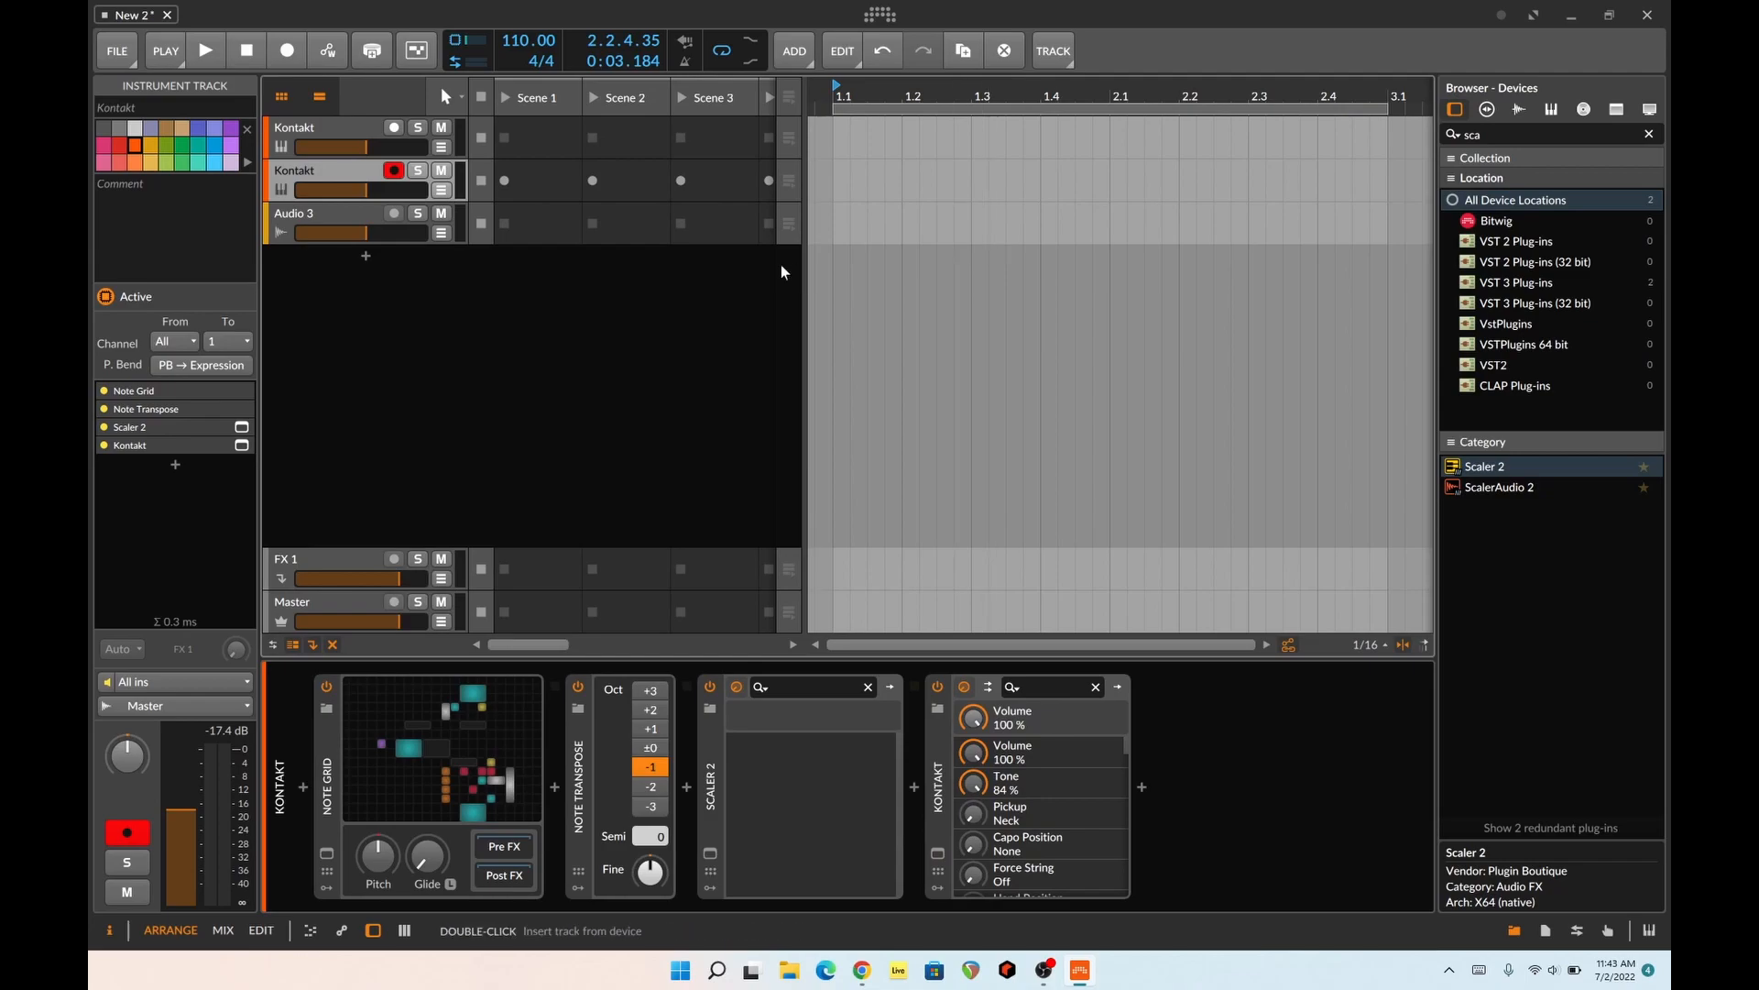
{"action": "left_click", "coordinate": [325, 137]}
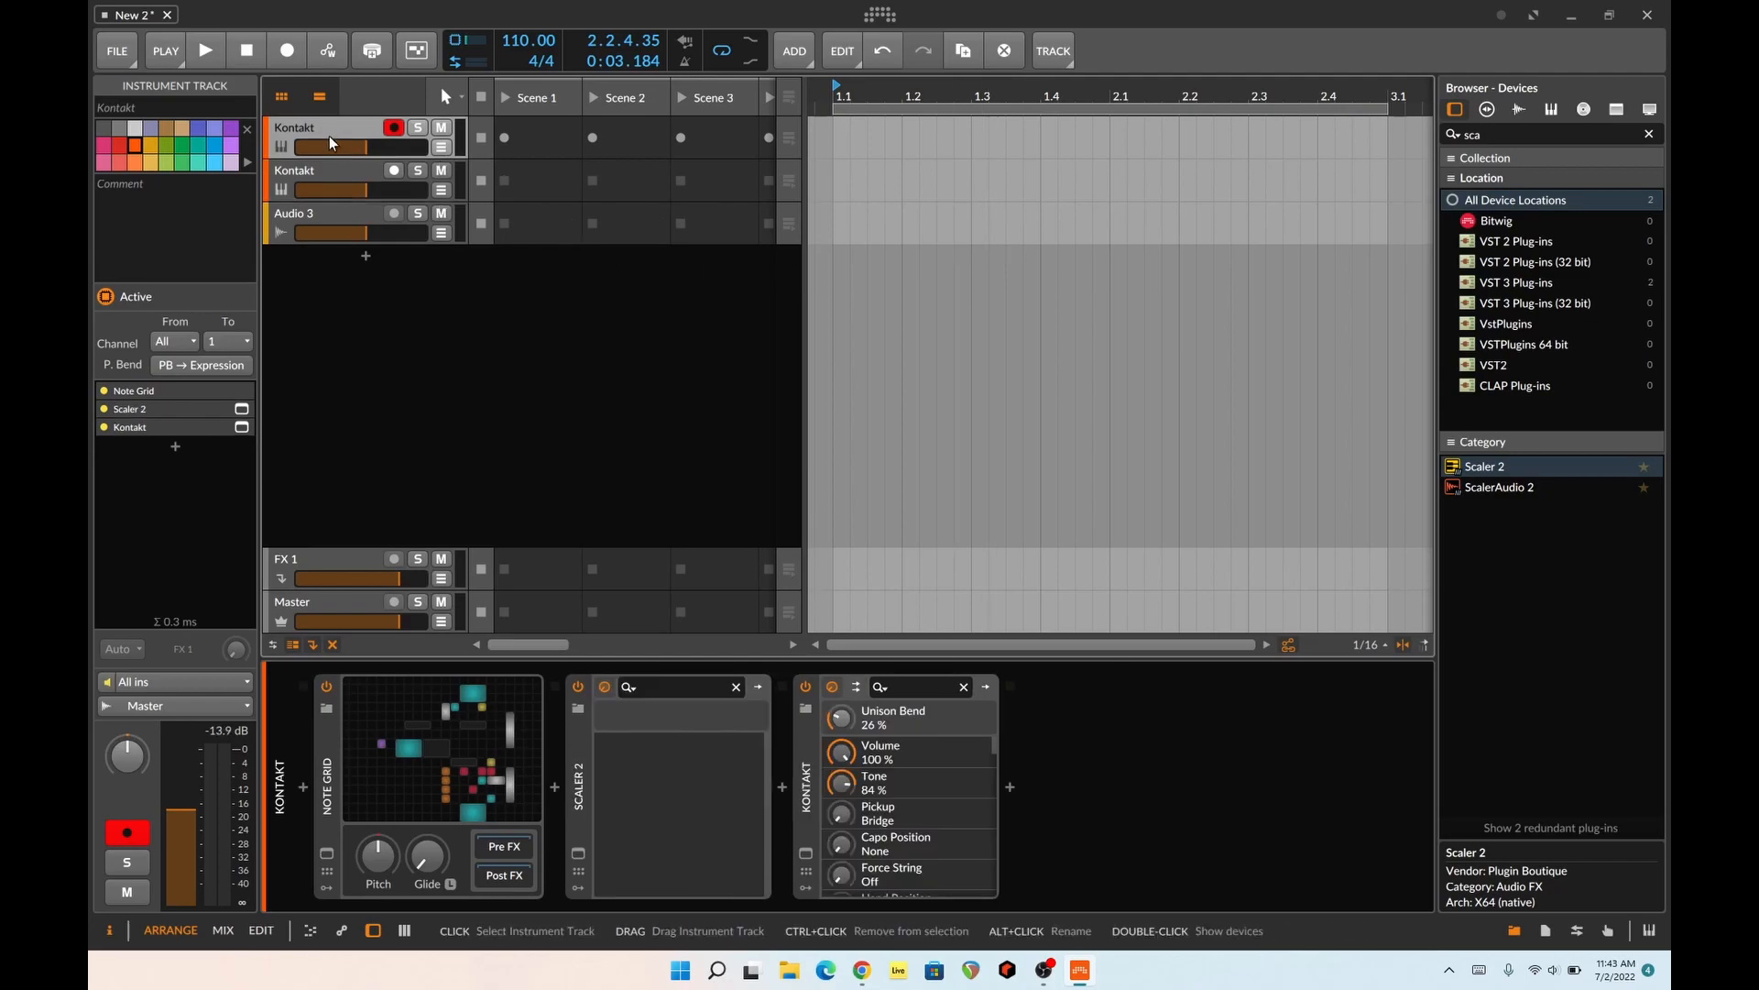
{"action": "left_click", "coordinate": [806, 853]}
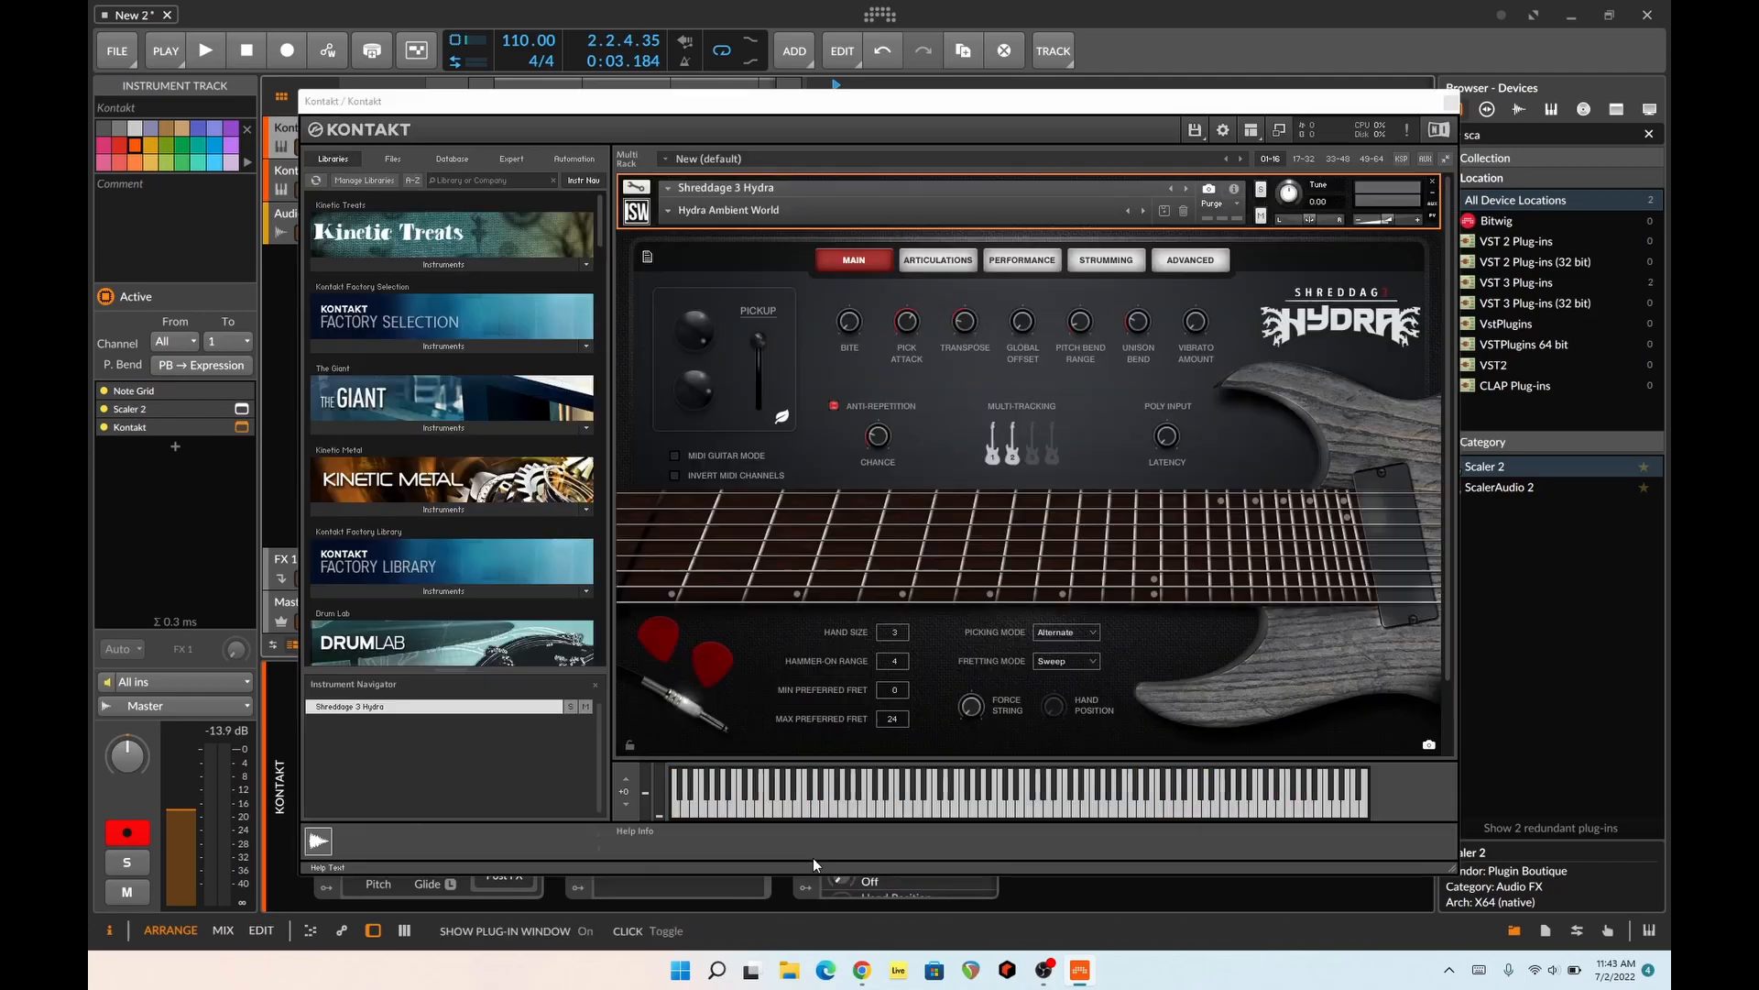
{"action": "left_click", "coordinate": [1452, 102]}
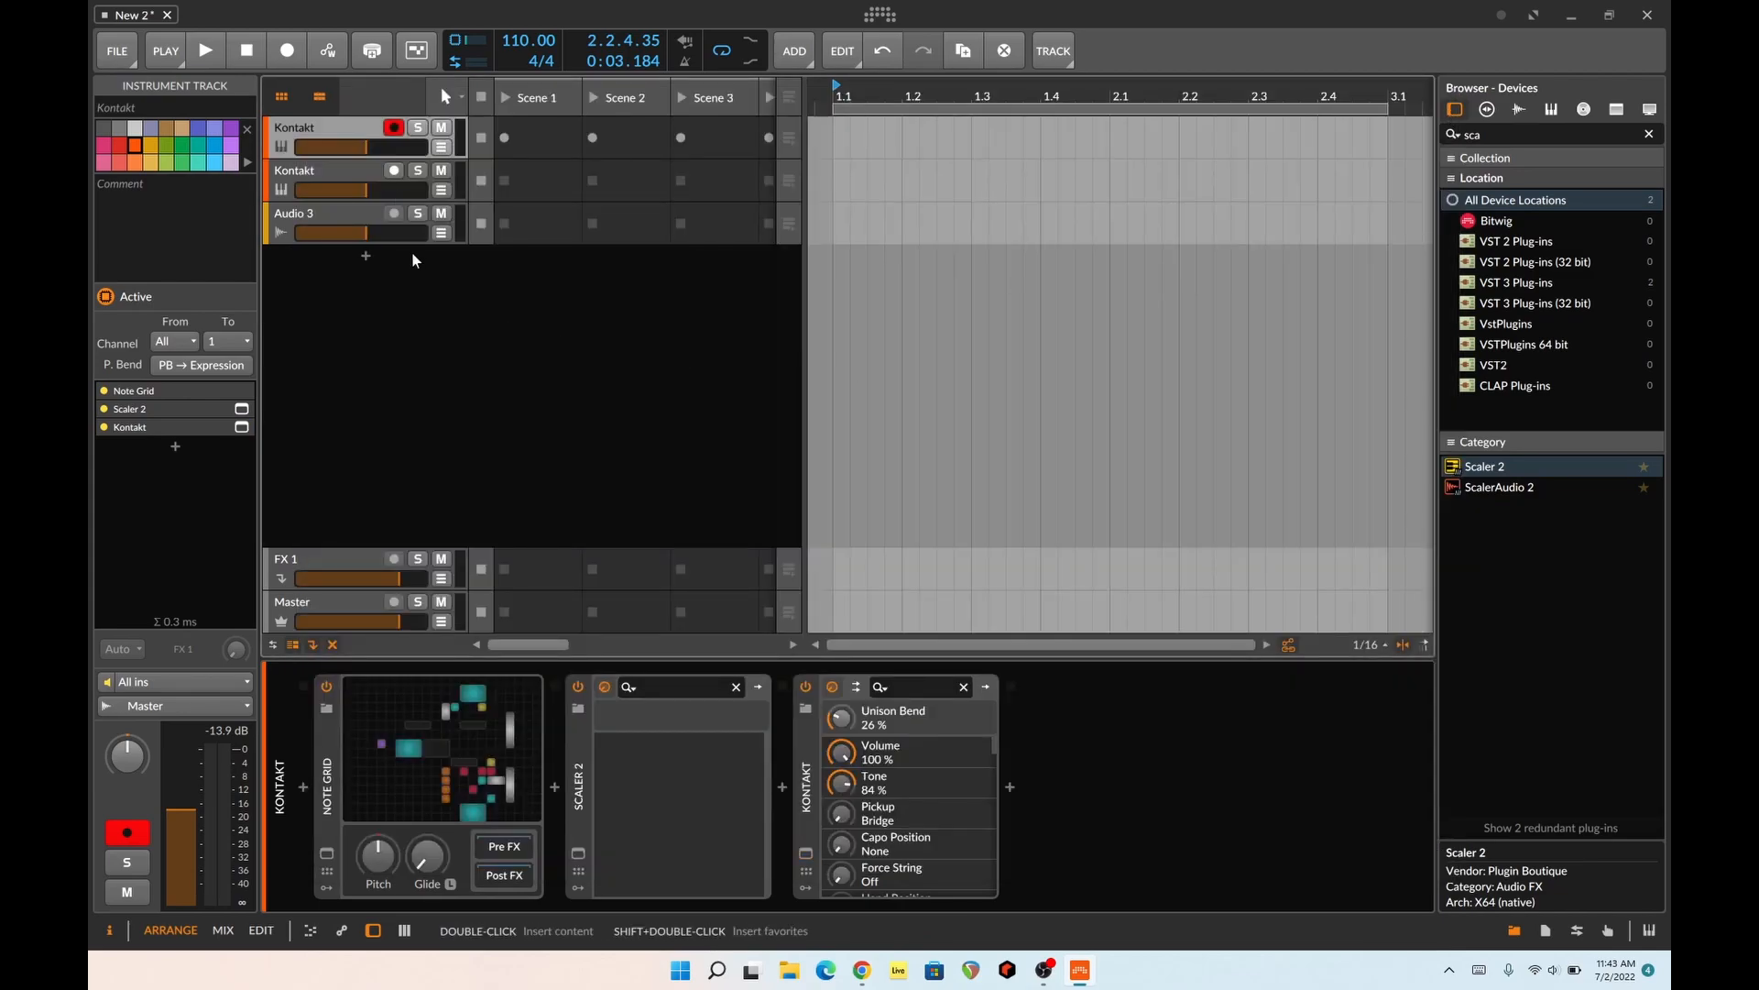
- Replace the instrument in the second Kontakt track with Shreddage 3 Abyss from the Kontakt library
{"action": "left_click", "coordinate": [357, 172]}
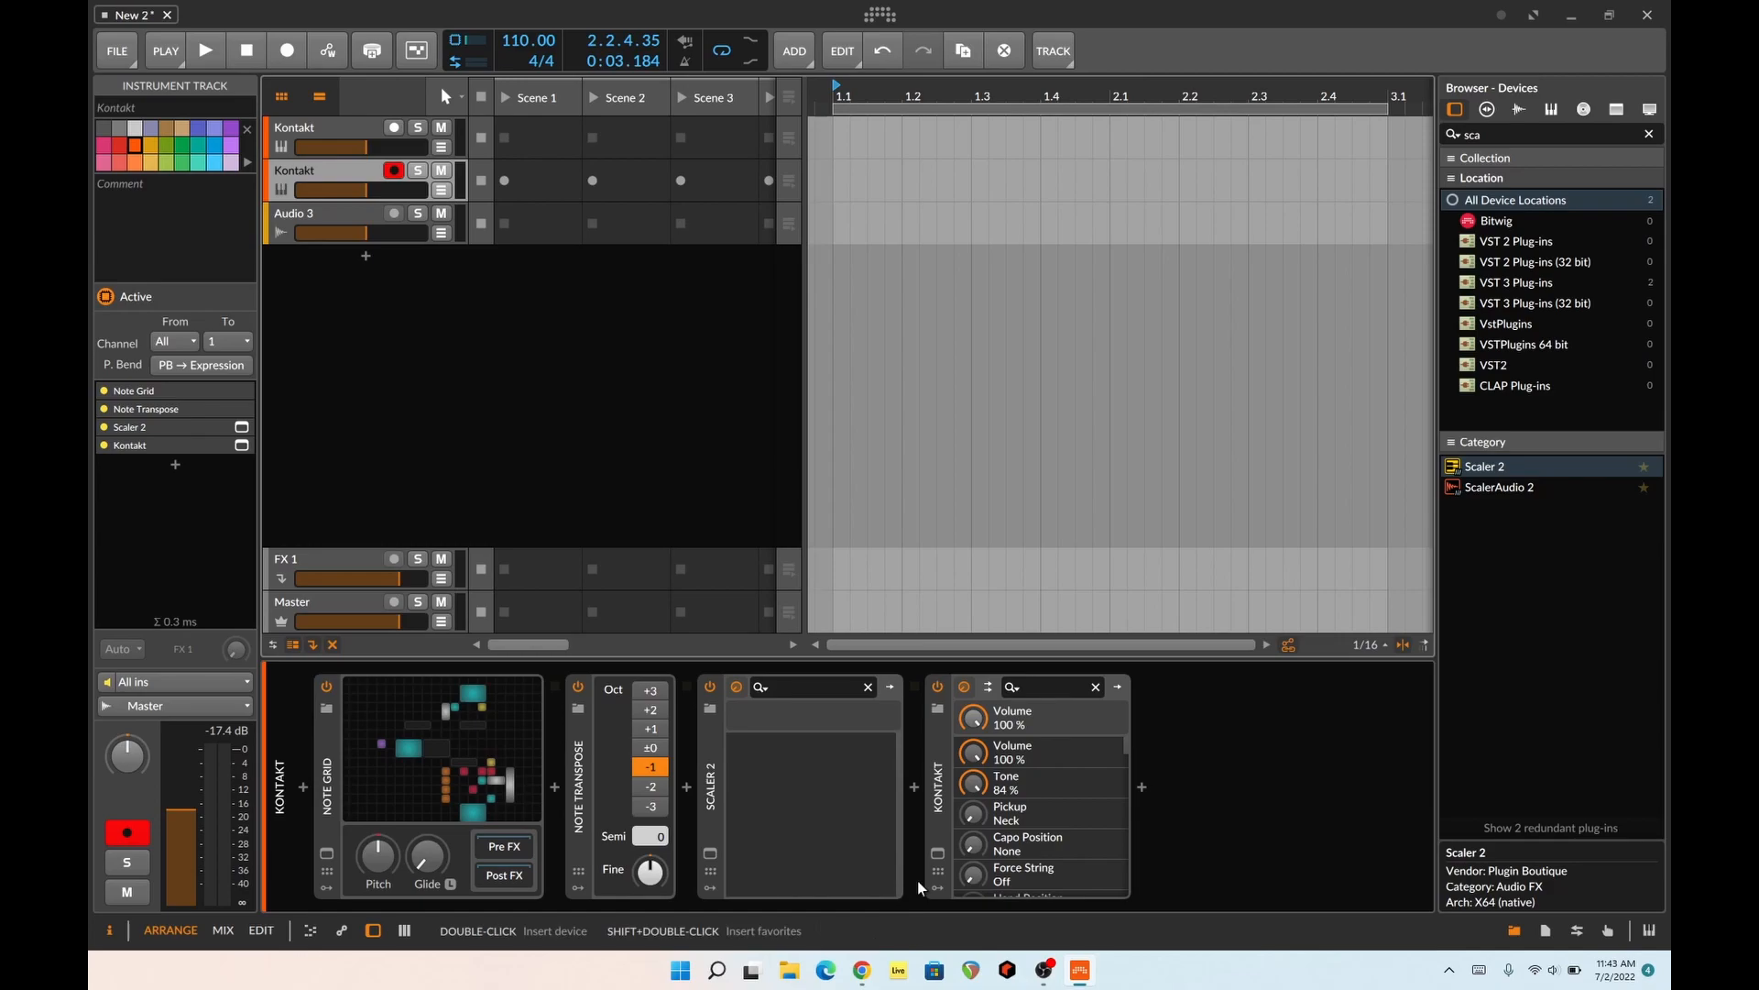
{"action": "left_click", "coordinate": [938, 854]}
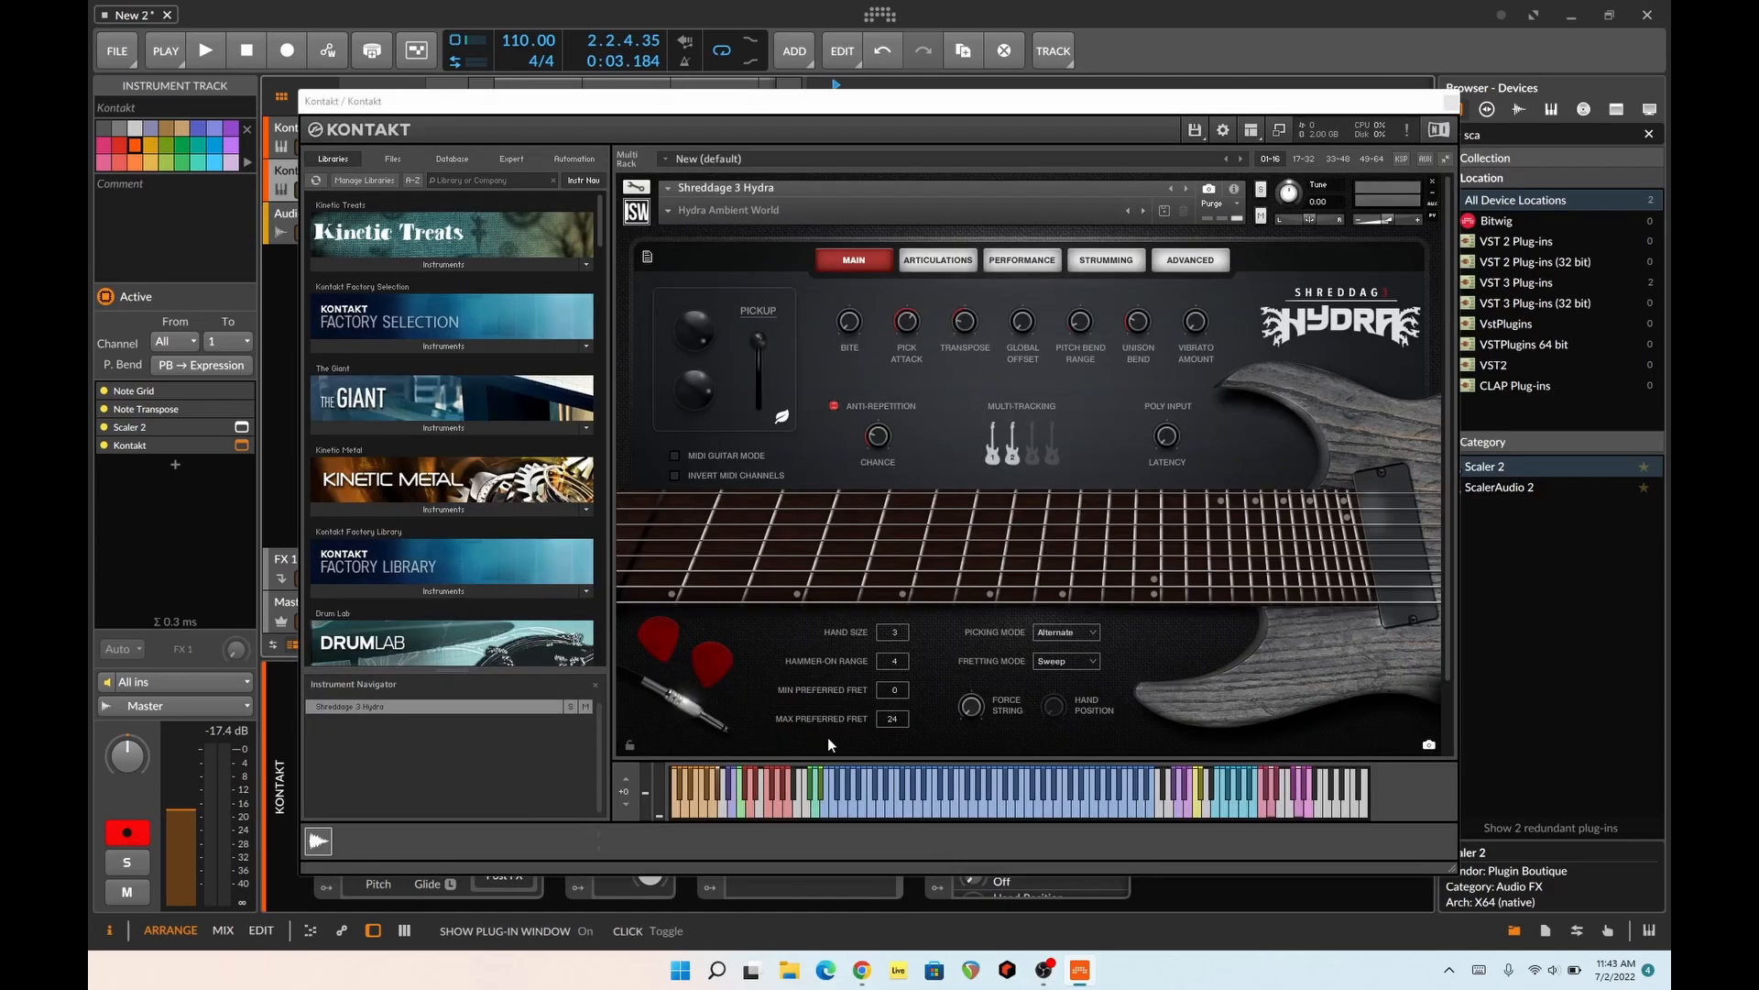
{"action": "scroll", "coordinate": [456, 504], "scroll_direction": "down", "scroll_amount": 20}
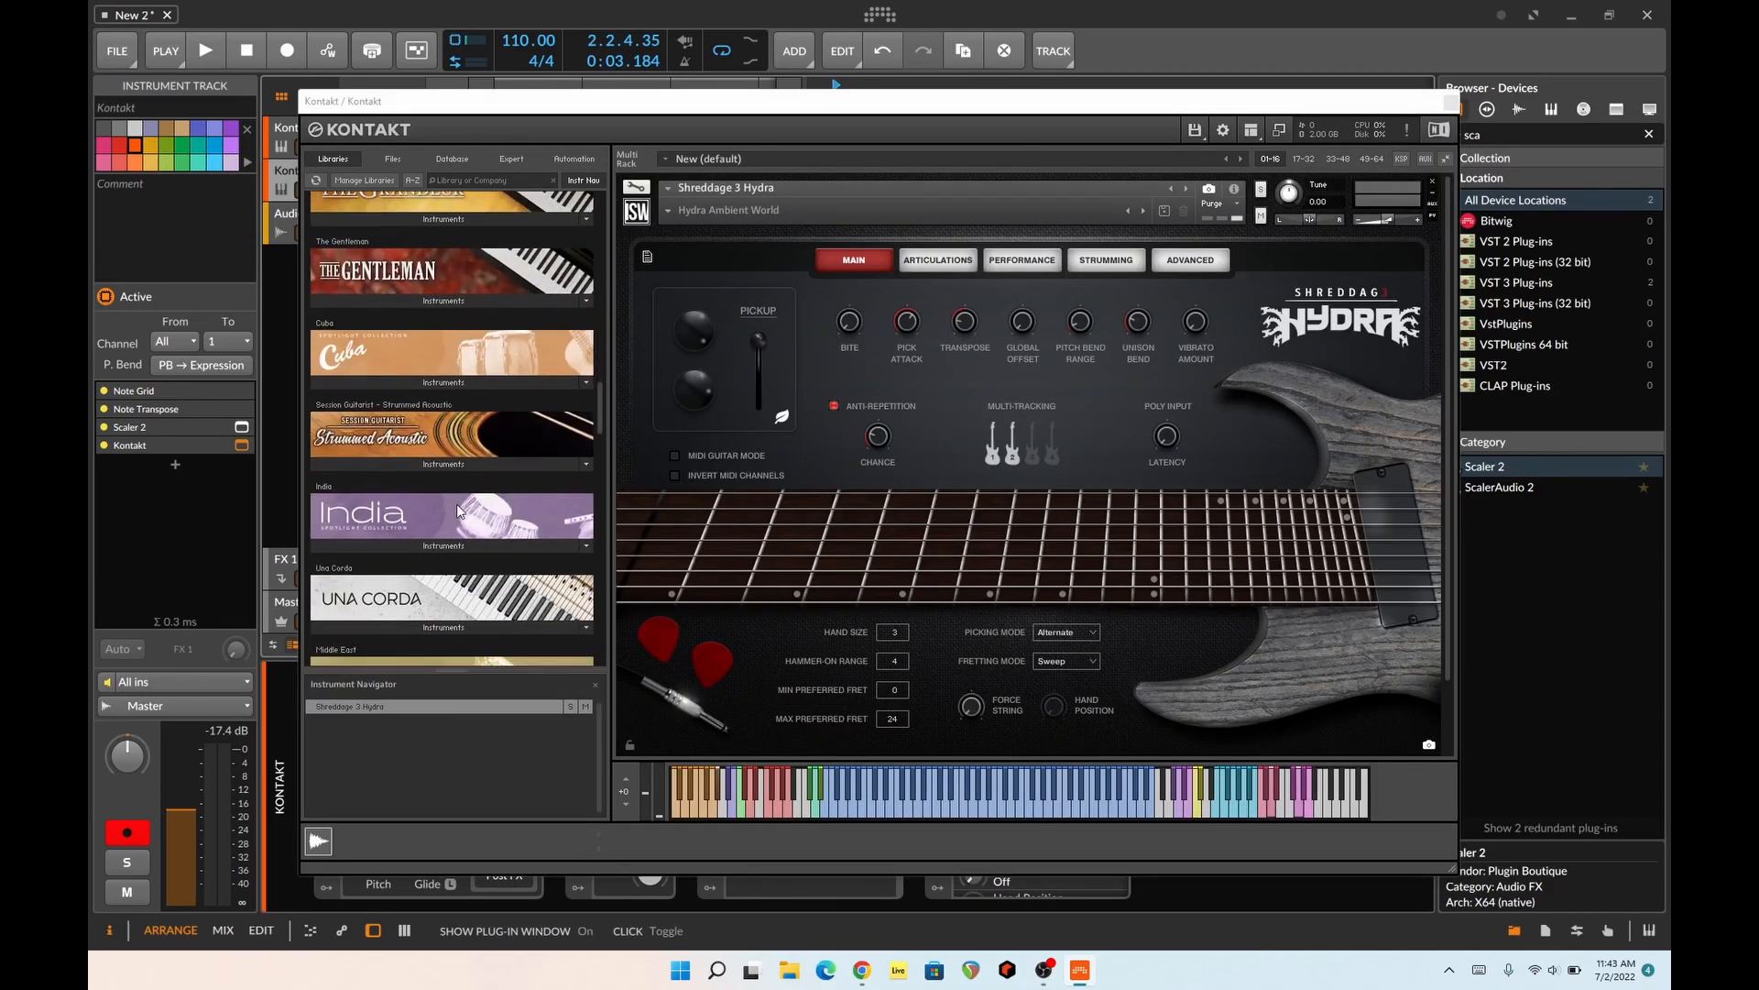
{"action": "scroll", "coordinate": [460, 511], "scroll_direction": "down", "scroll_amount": 20}
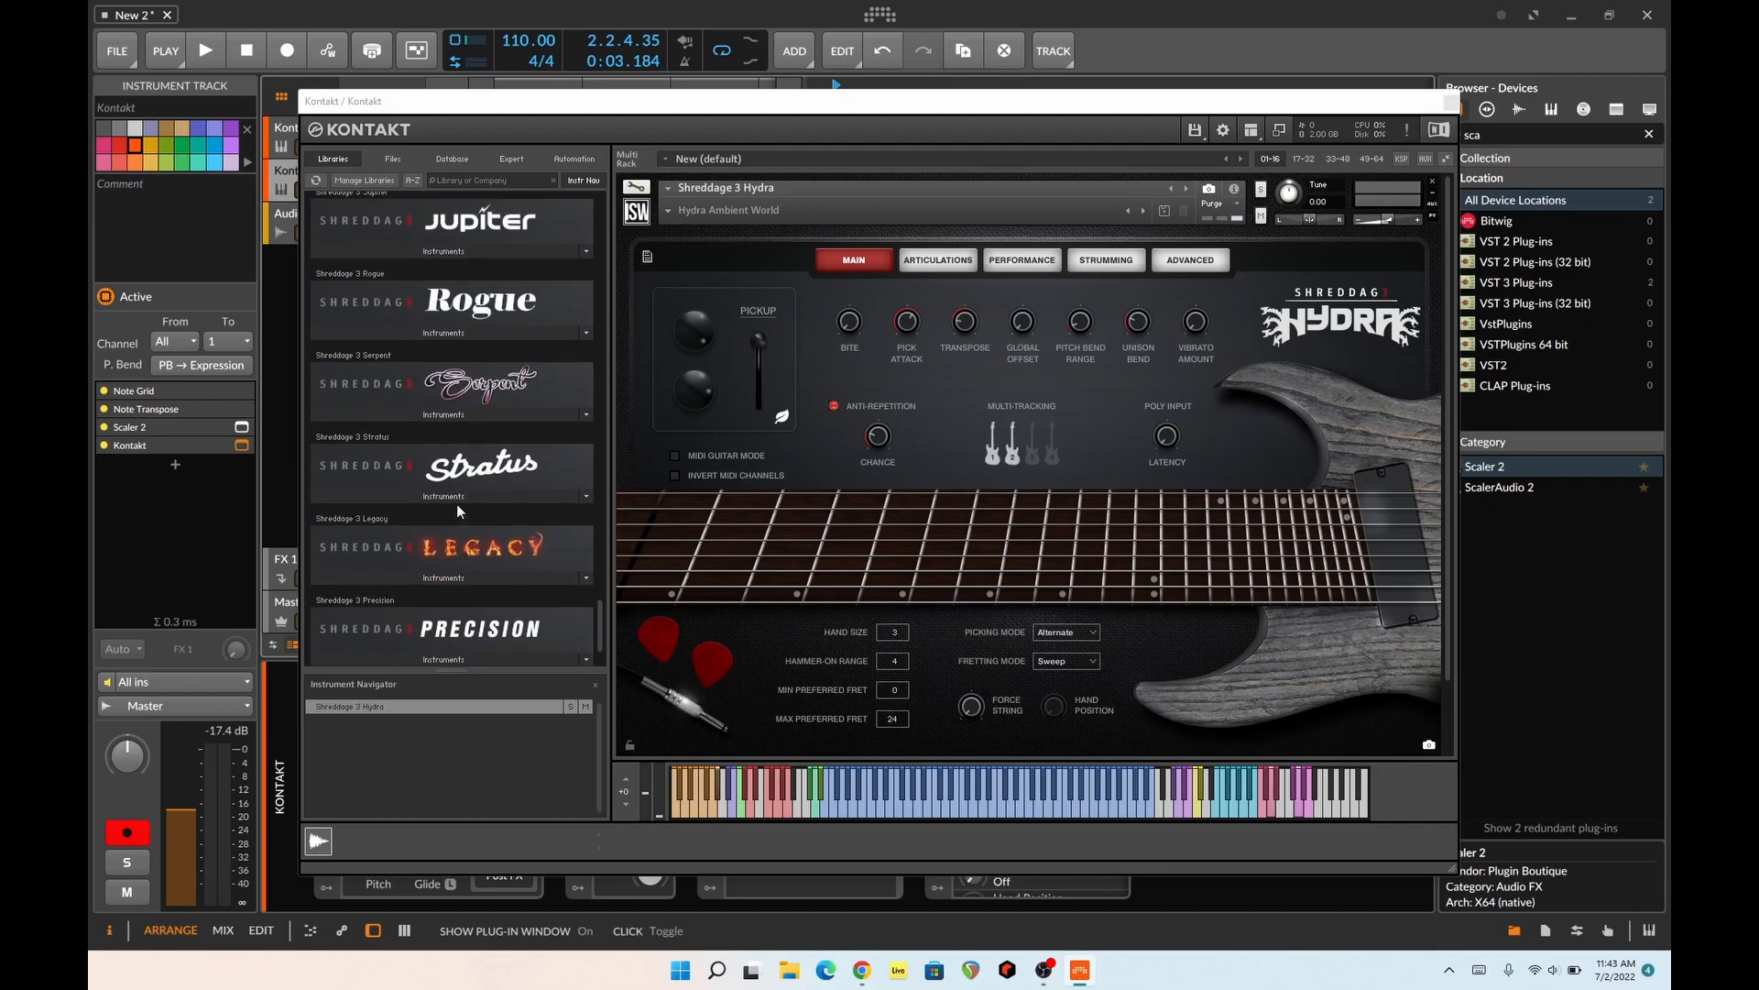
{"action": "scroll", "coordinate": [458, 504], "scroll_direction": "up", "scroll_amount": 5}
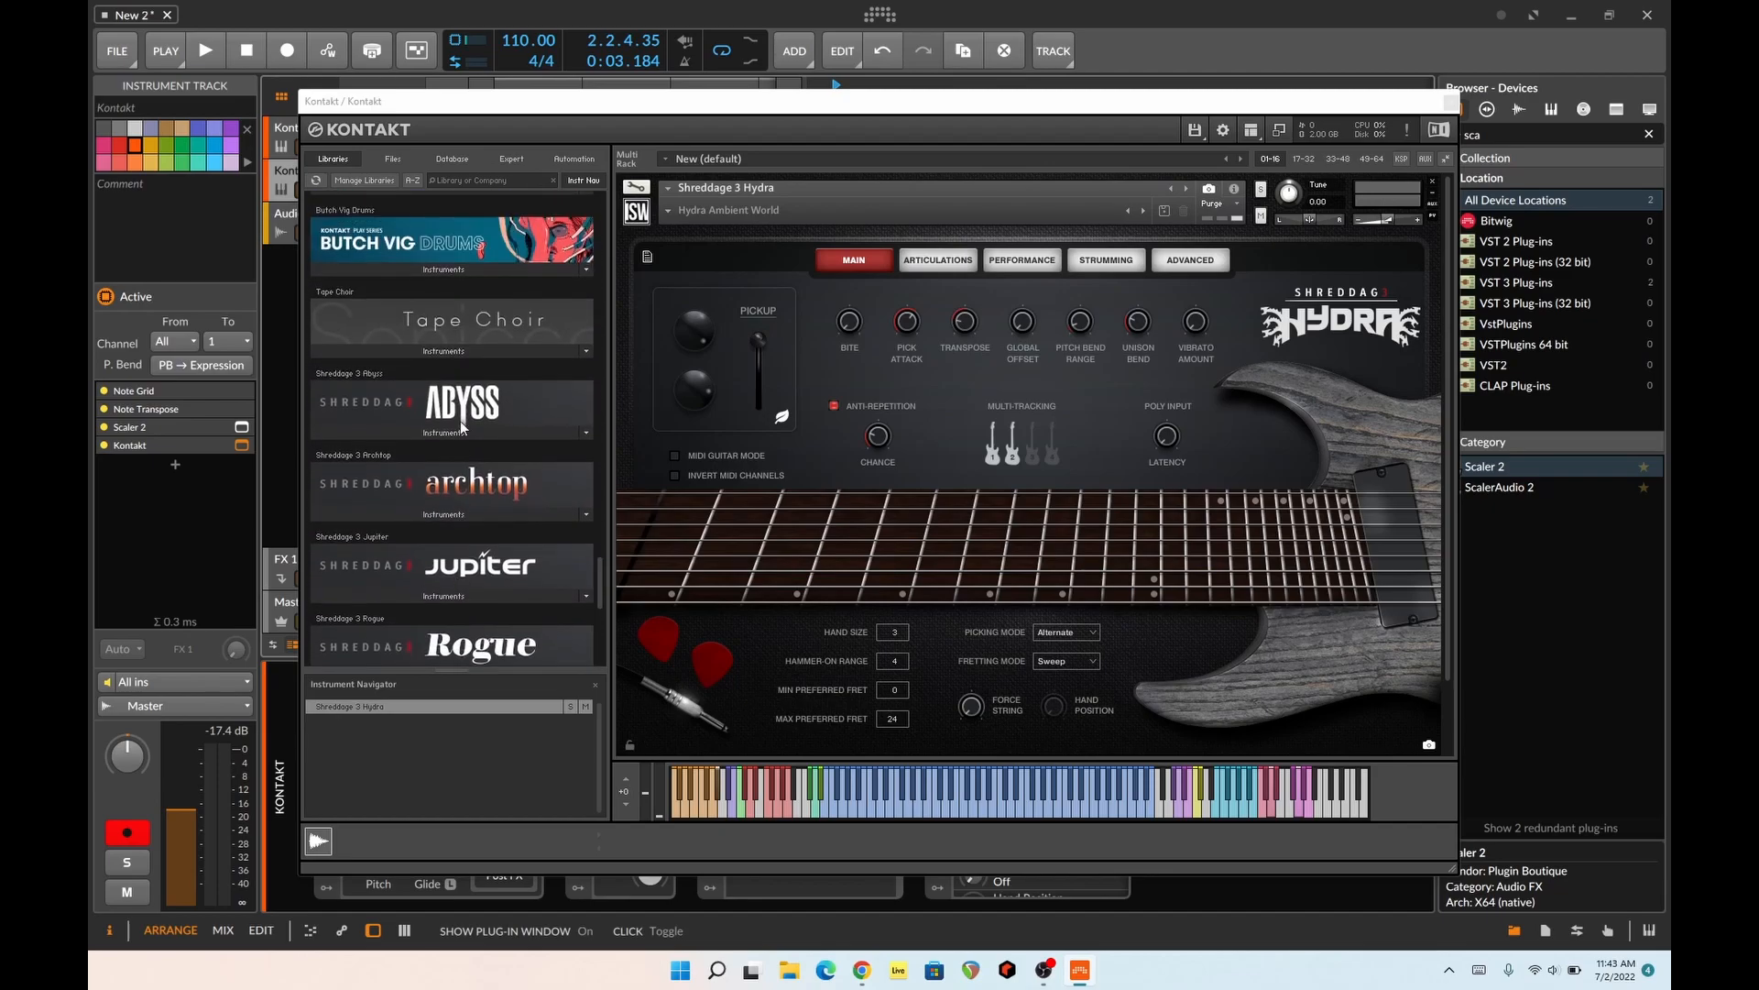
{"action": "left_click", "coordinate": [453, 430]}
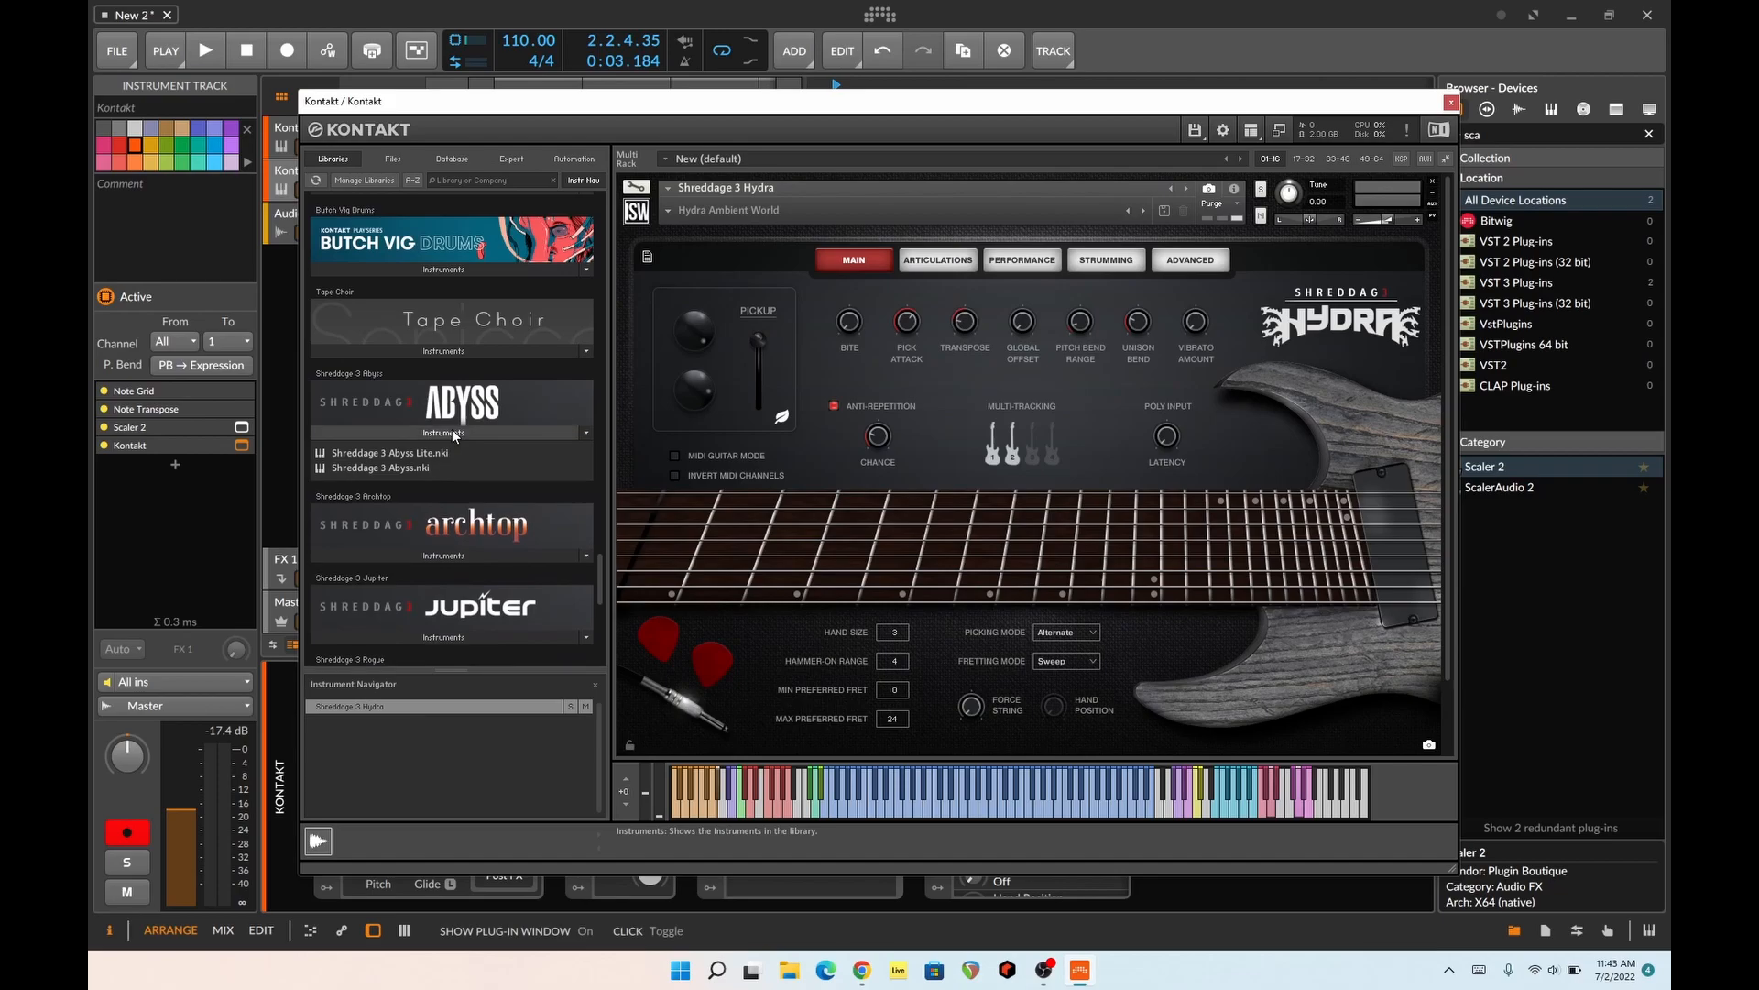
{"action": "left_click_drag", "start_coordinate": [425, 465], "coordinate": [437, 464]}
{"action": "left_click_drag", "start_coordinate": [876, 494], "coordinate": [876, 497]}
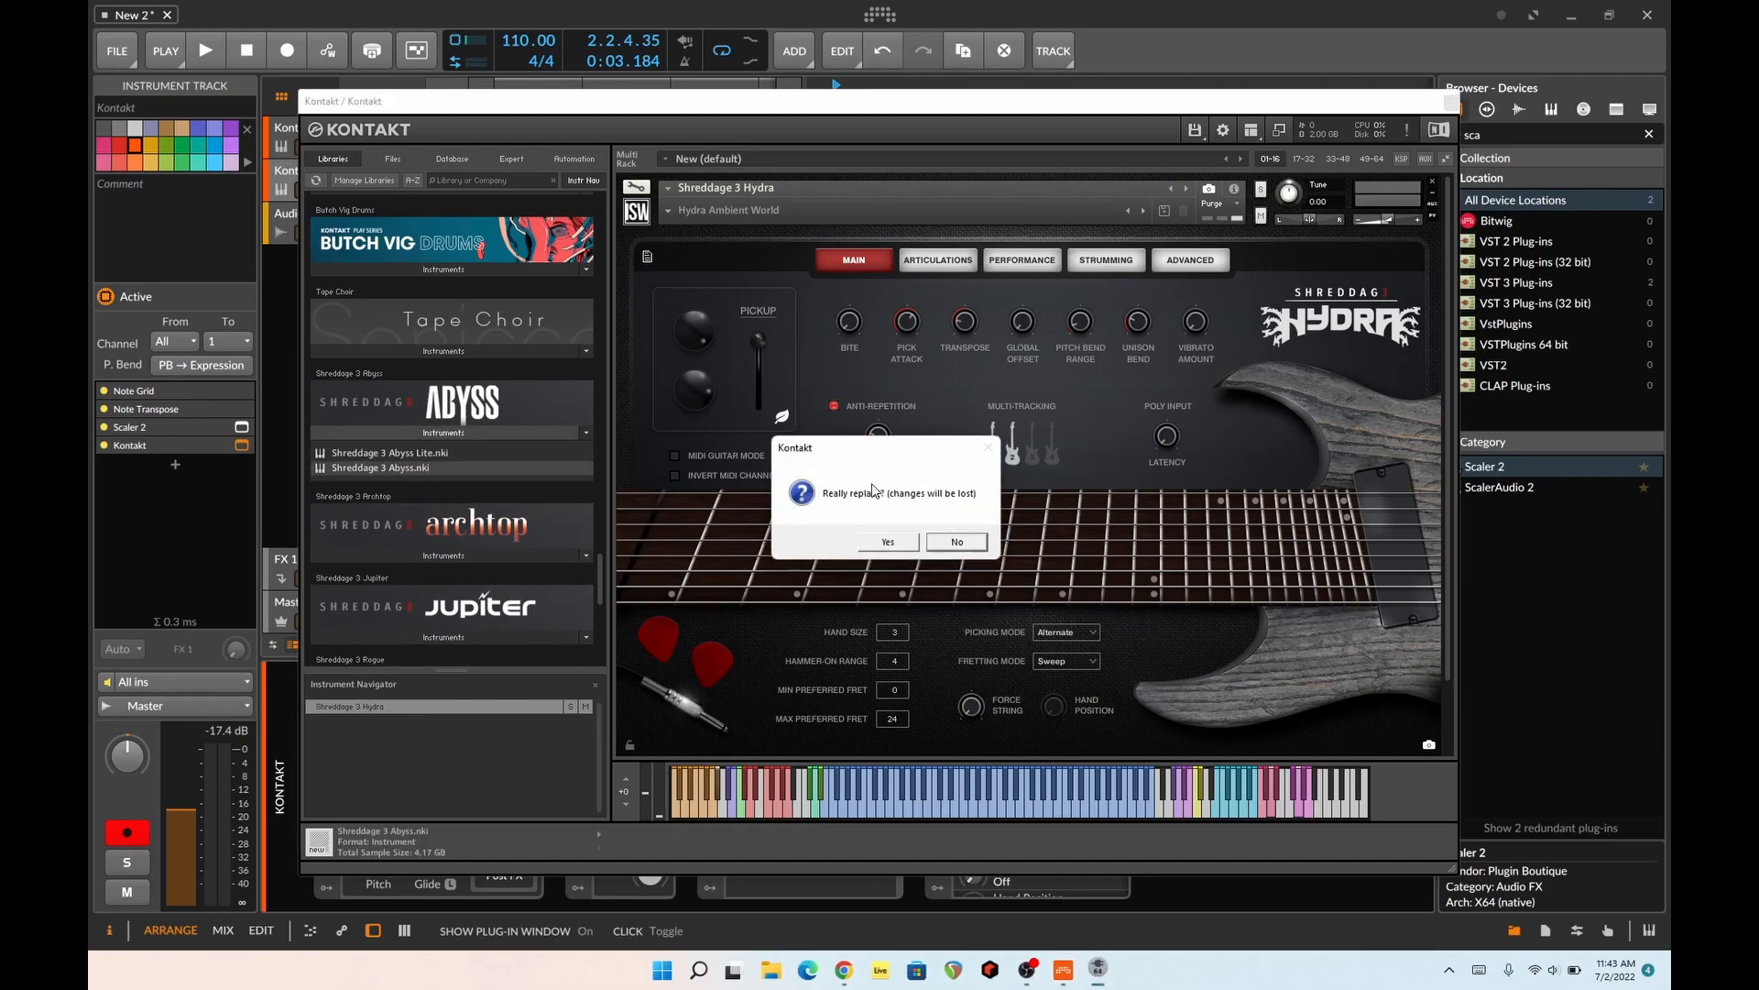
{"action": "left_click", "coordinate": [889, 542]}
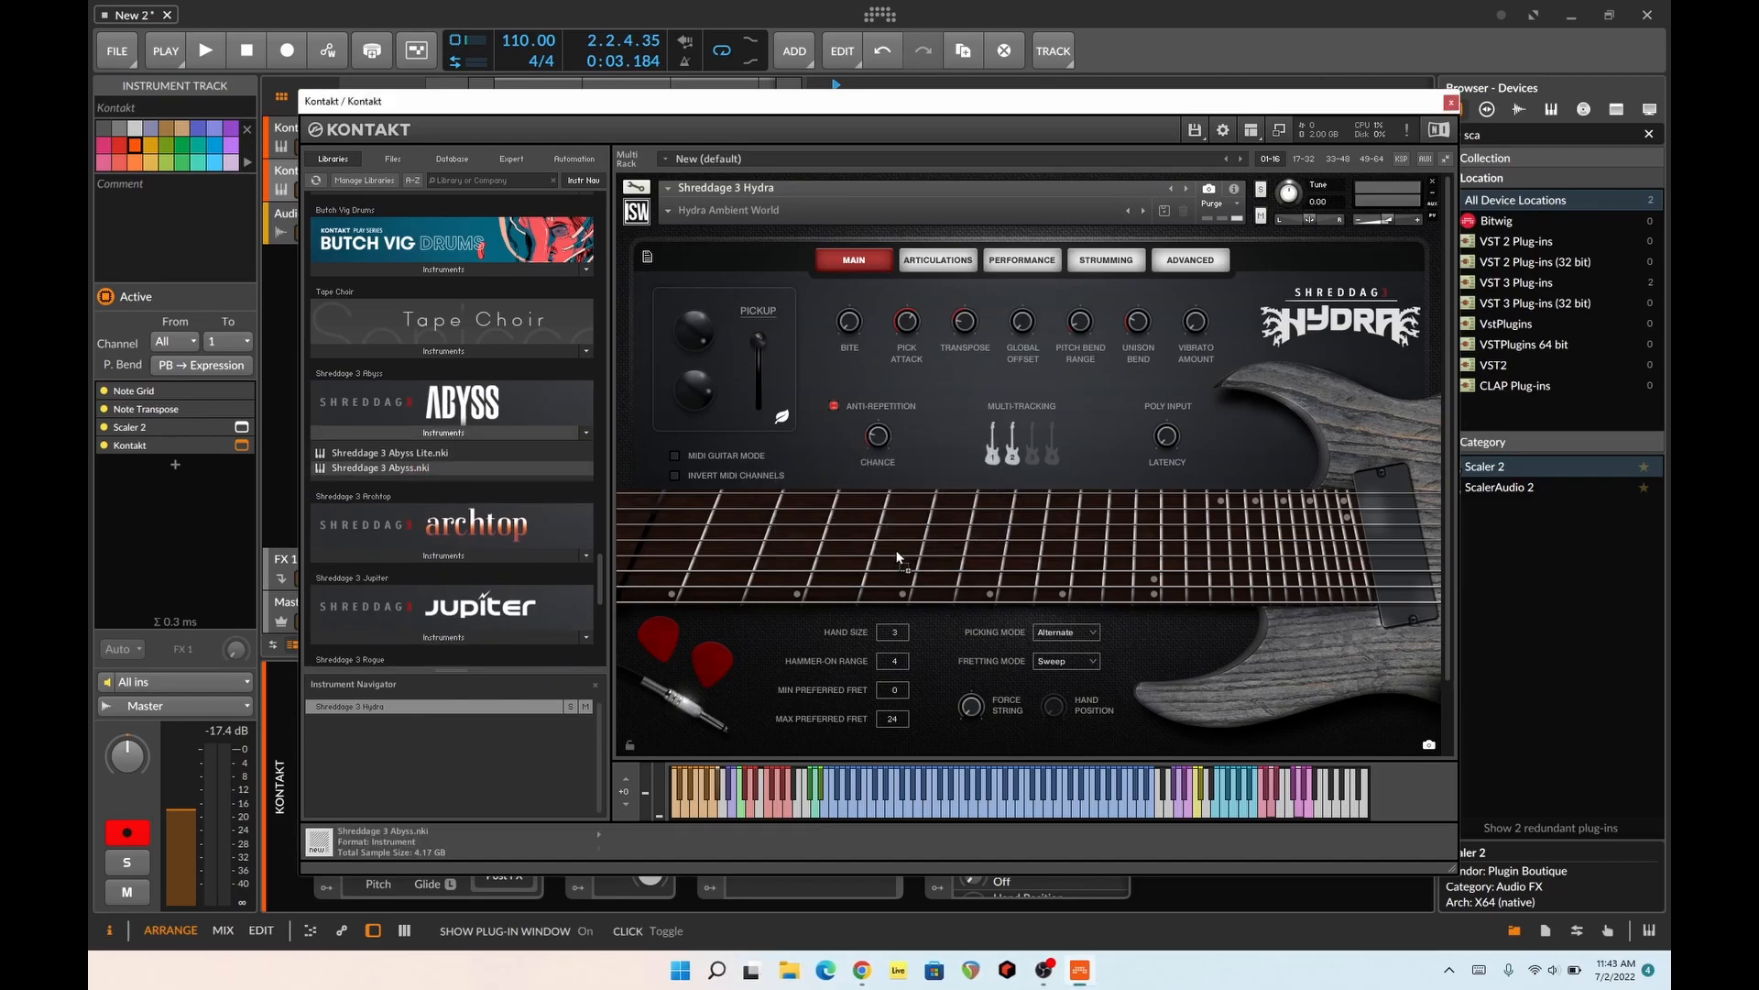
- Audition several notes of Shreddage 3 Abyss on Kontakt's keyboard and close the plug-in window
{"action": "left_click", "coordinate": [923, 806]}
{"action": "left_click", "coordinate": [837, 804]}
{"action": "left_click", "coordinate": [849, 806]}
{"action": "left_click", "coordinate": [850, 806]}
{"action": "left_click", "coordinate": [805, 817]}
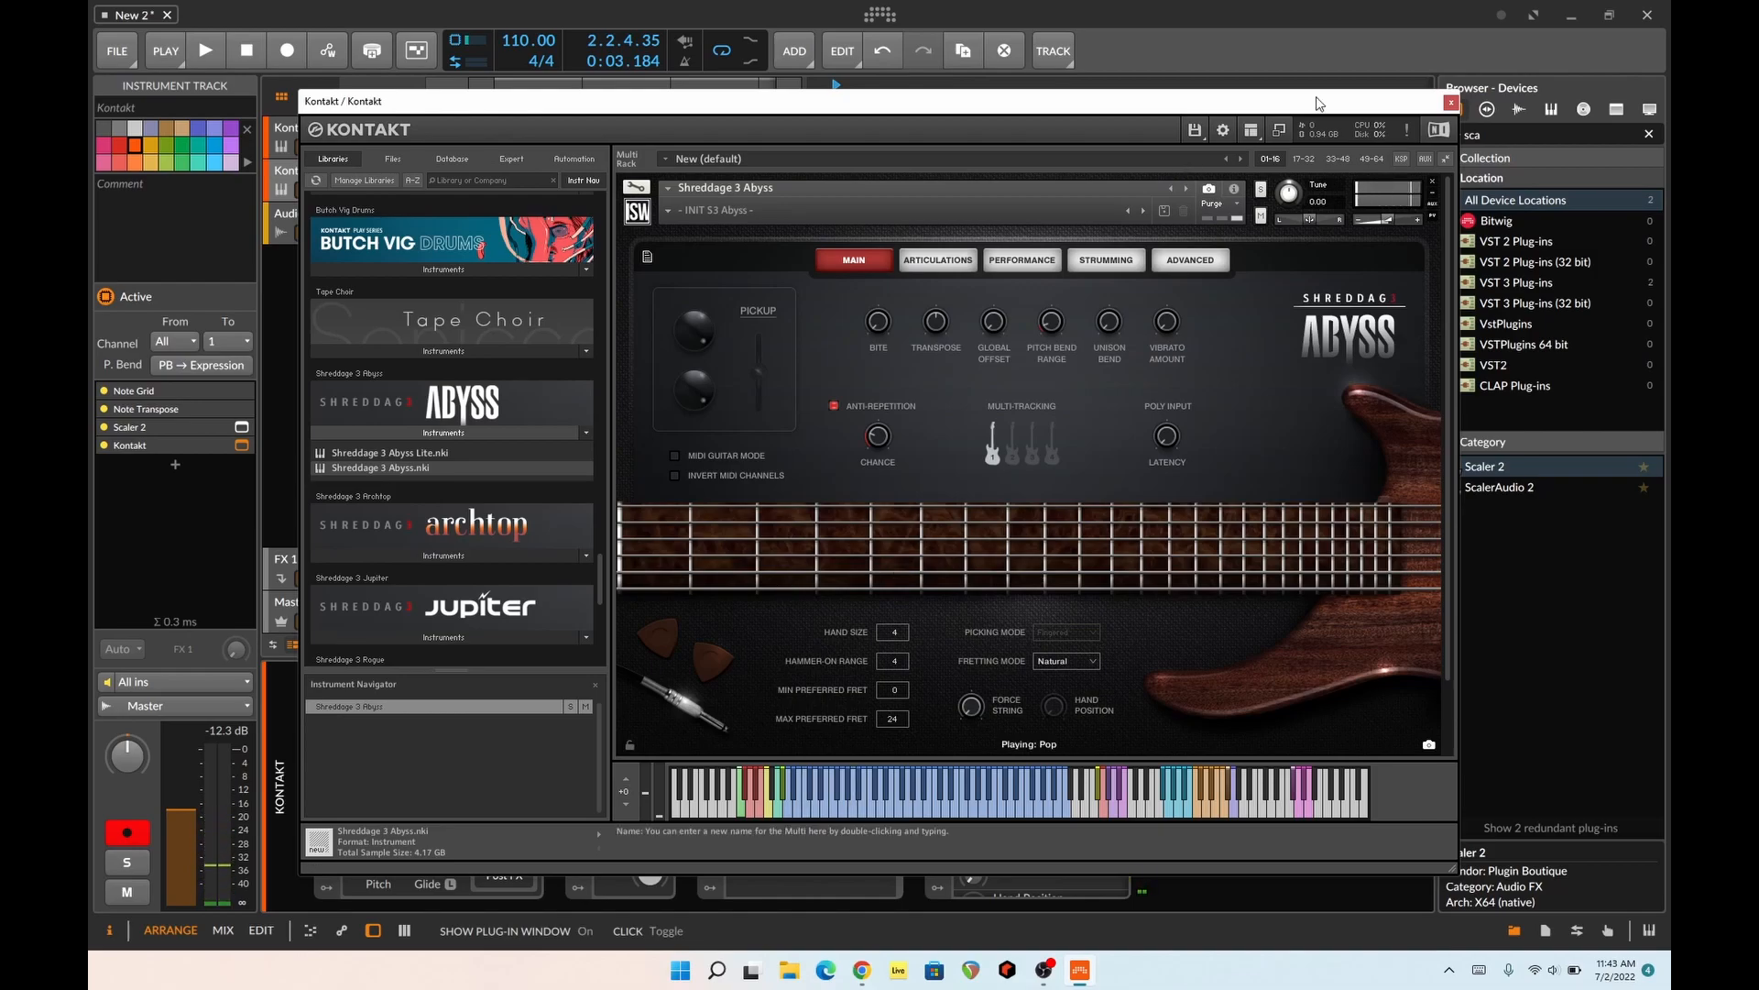
{"action": "left_click", "coordinate": [1452, 103]}
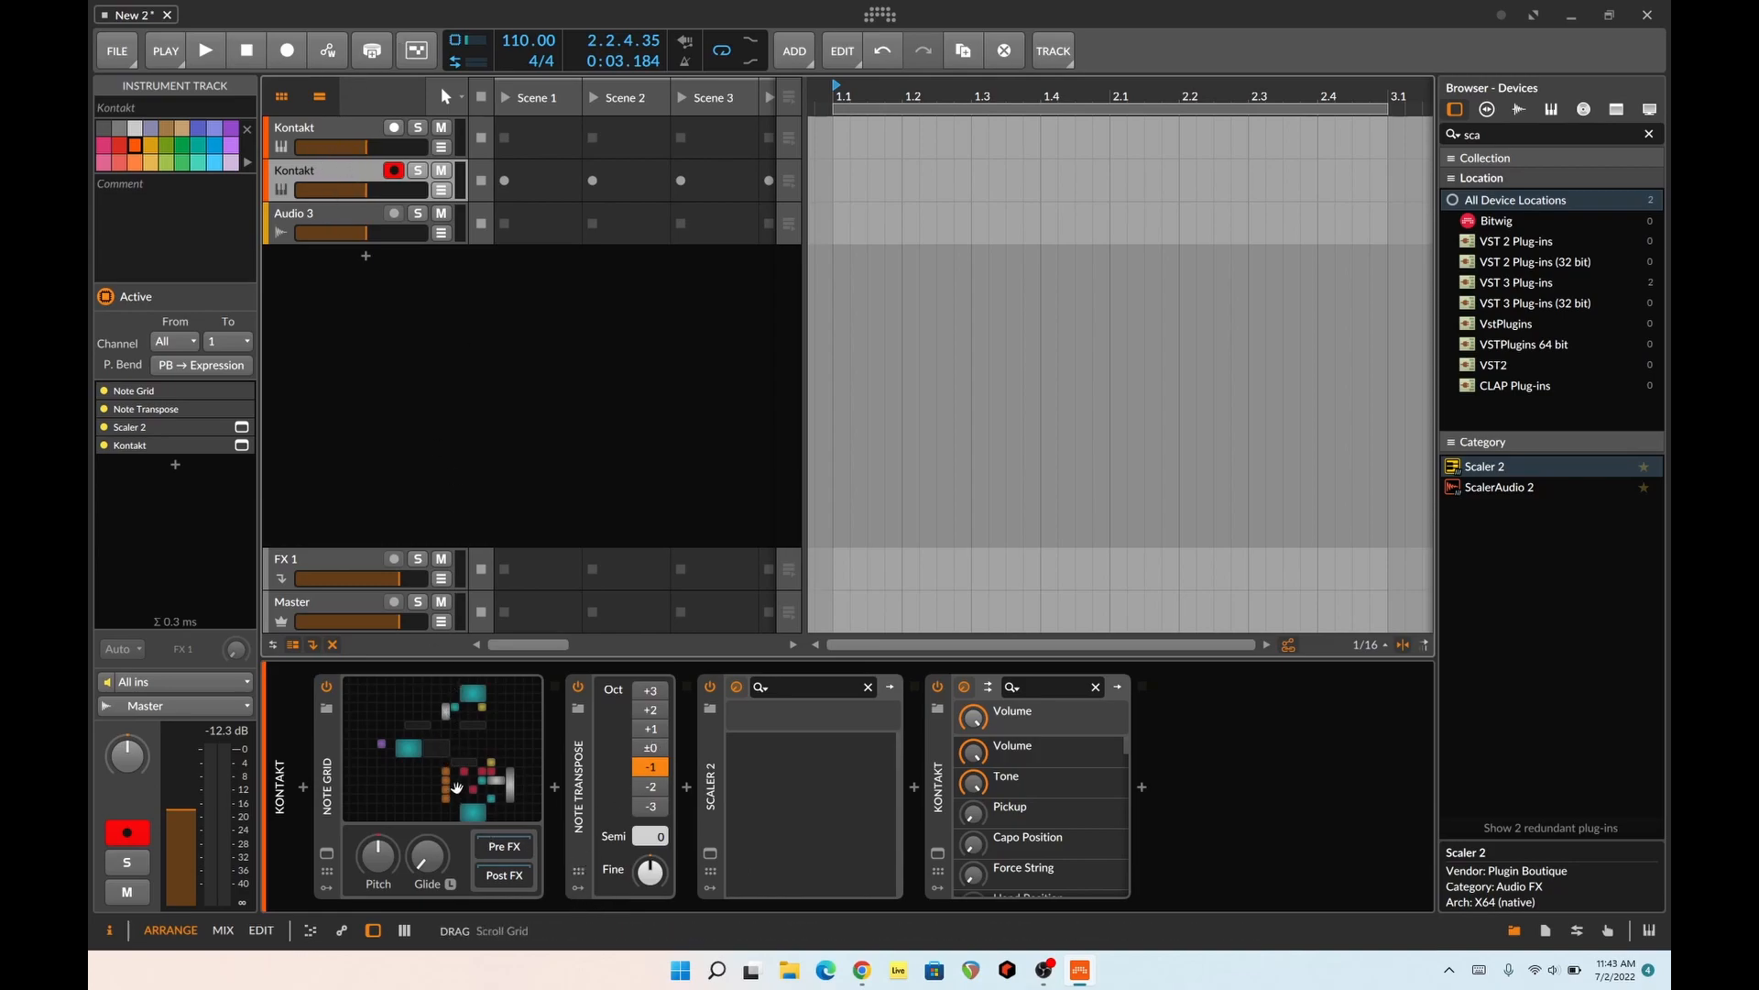
- Open the second track's Note Grid, check the detected scale in its Scaler 2, and close the Scaler window
{"action": "left_click", "coordinate": [476, 729]}
{"action": "left_click_drag", "start_coordinate": [467, 770], "coordinate": [506, 803]}
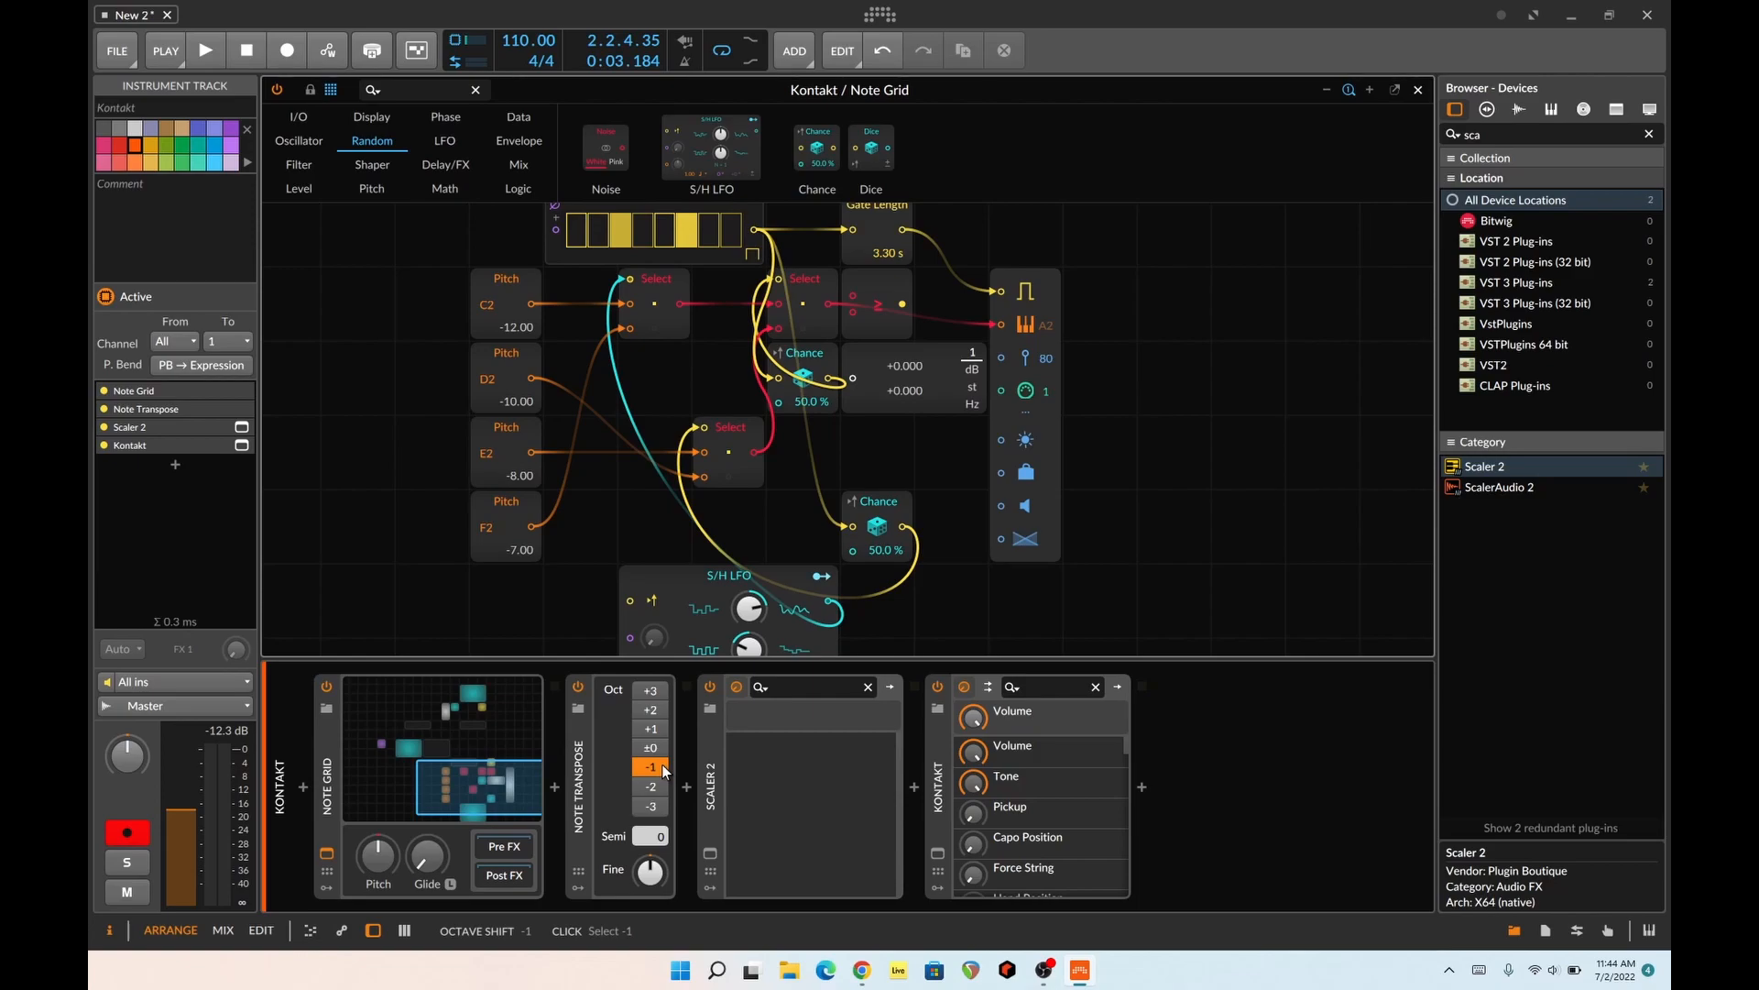
{"action": "left_click", "coordinate": [710, 853]}
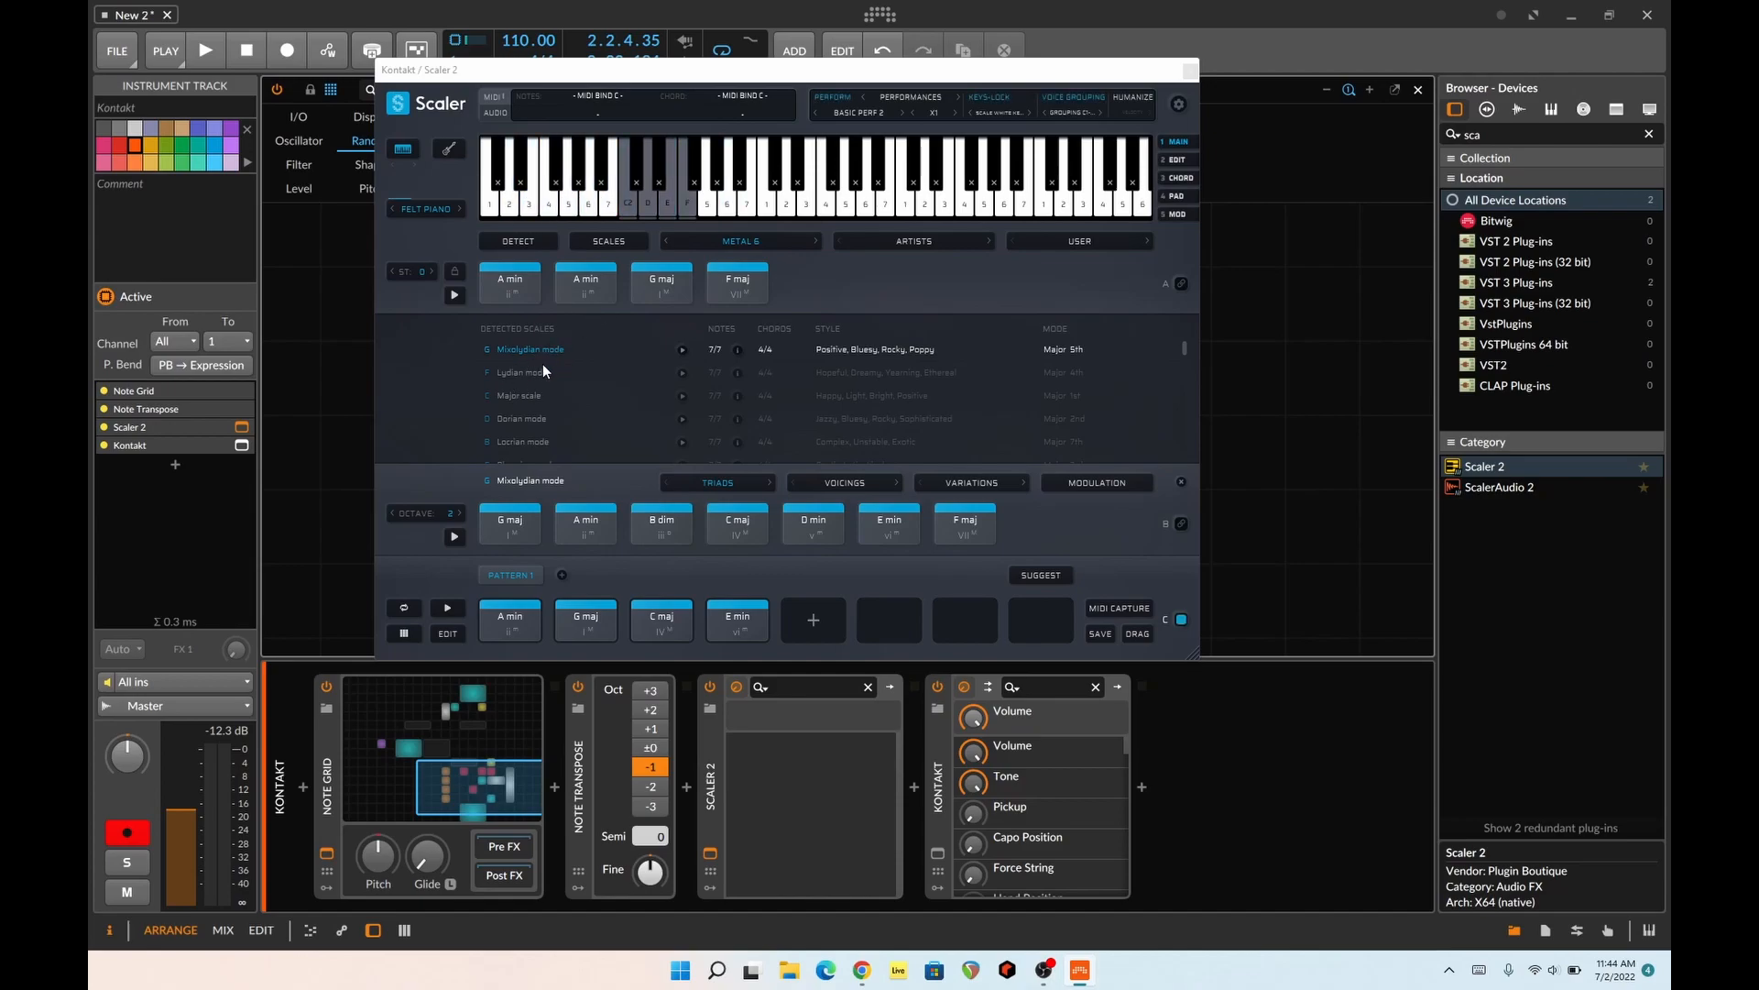
{"action": "left_click", "coordinate": [529, 345]}
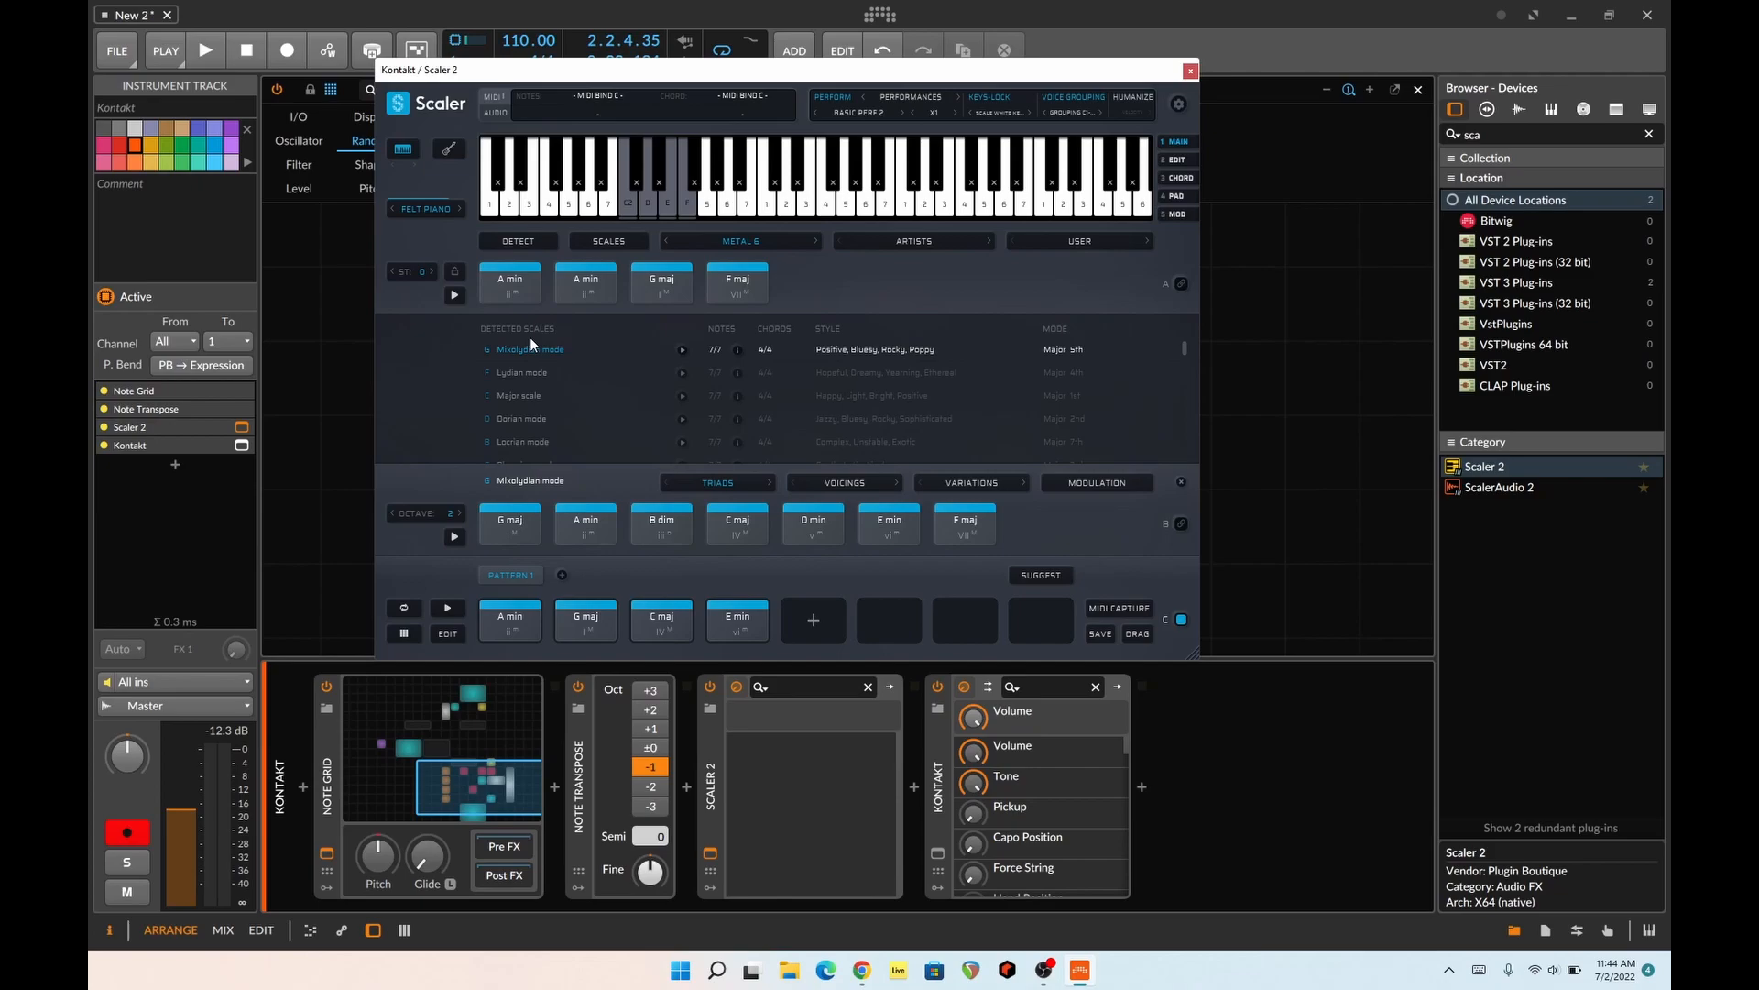
{"action": "left_click", "coordinate": [1190, 69]}
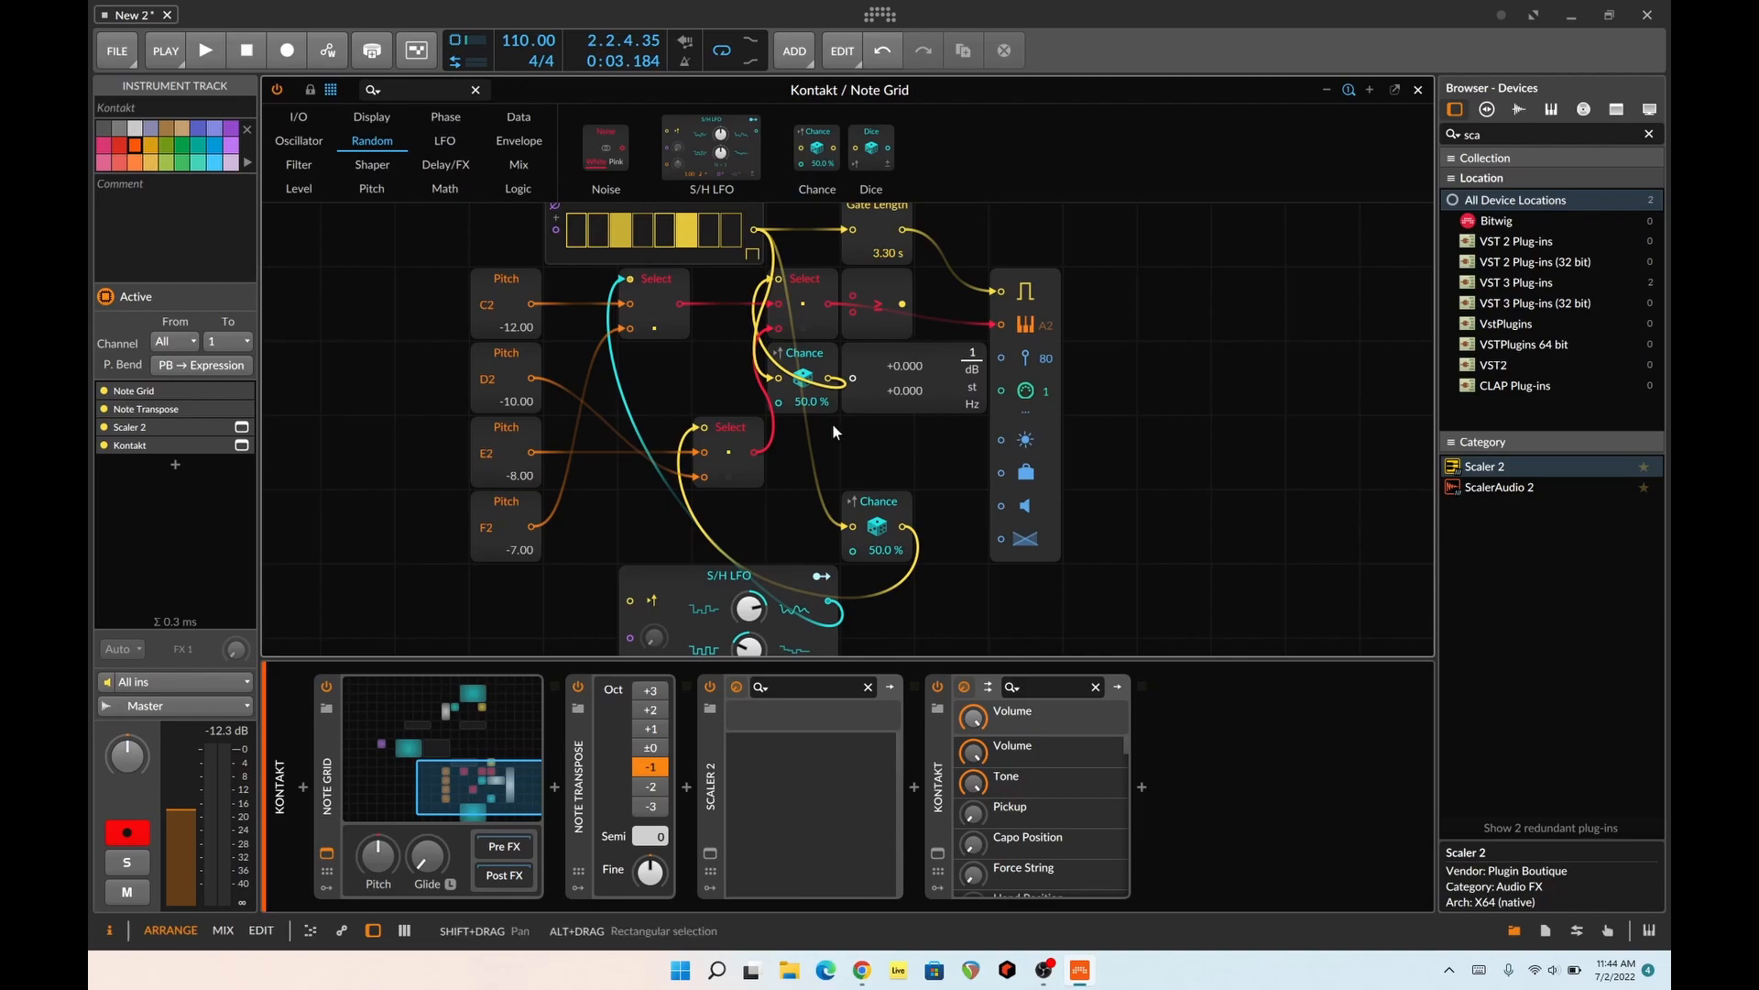
- Play the project while examining the grid's gate sequencer, Select, Chance and S/H LFO modules, and stop playback
{"action": "scroll", "coordinate": [904, 476], "scroll_direction": "down", "scroll_amount": 3}
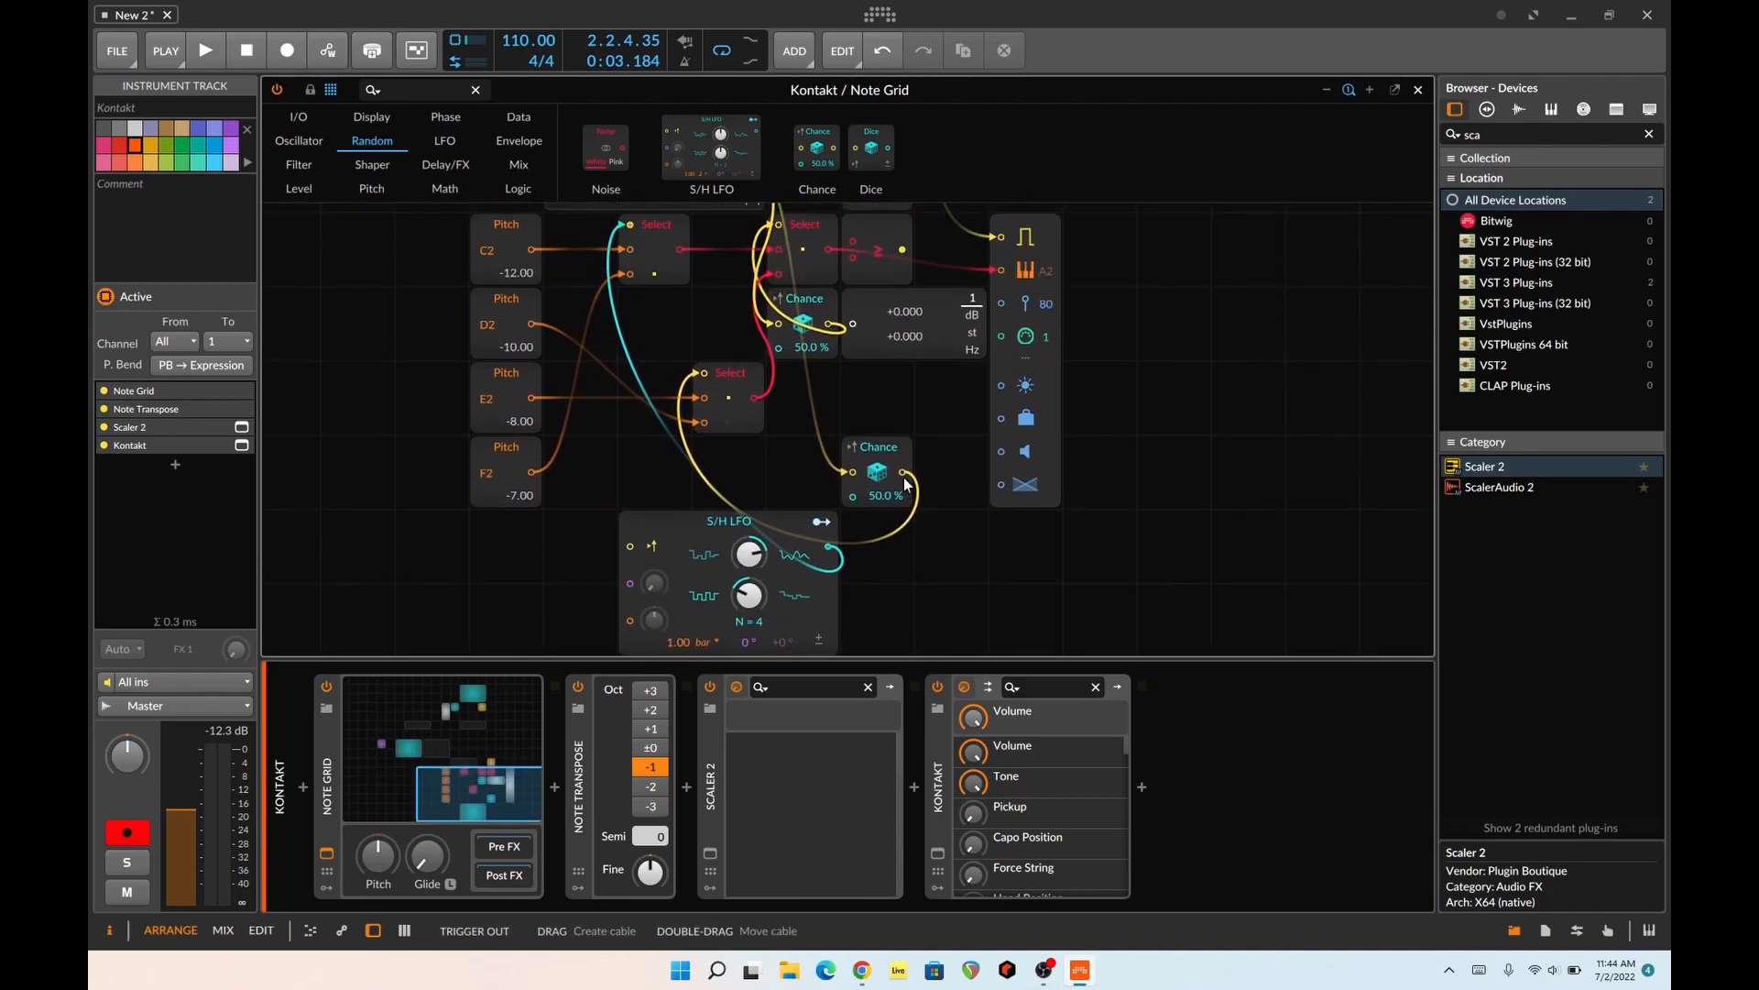
{"action": "key", "text": "space"}
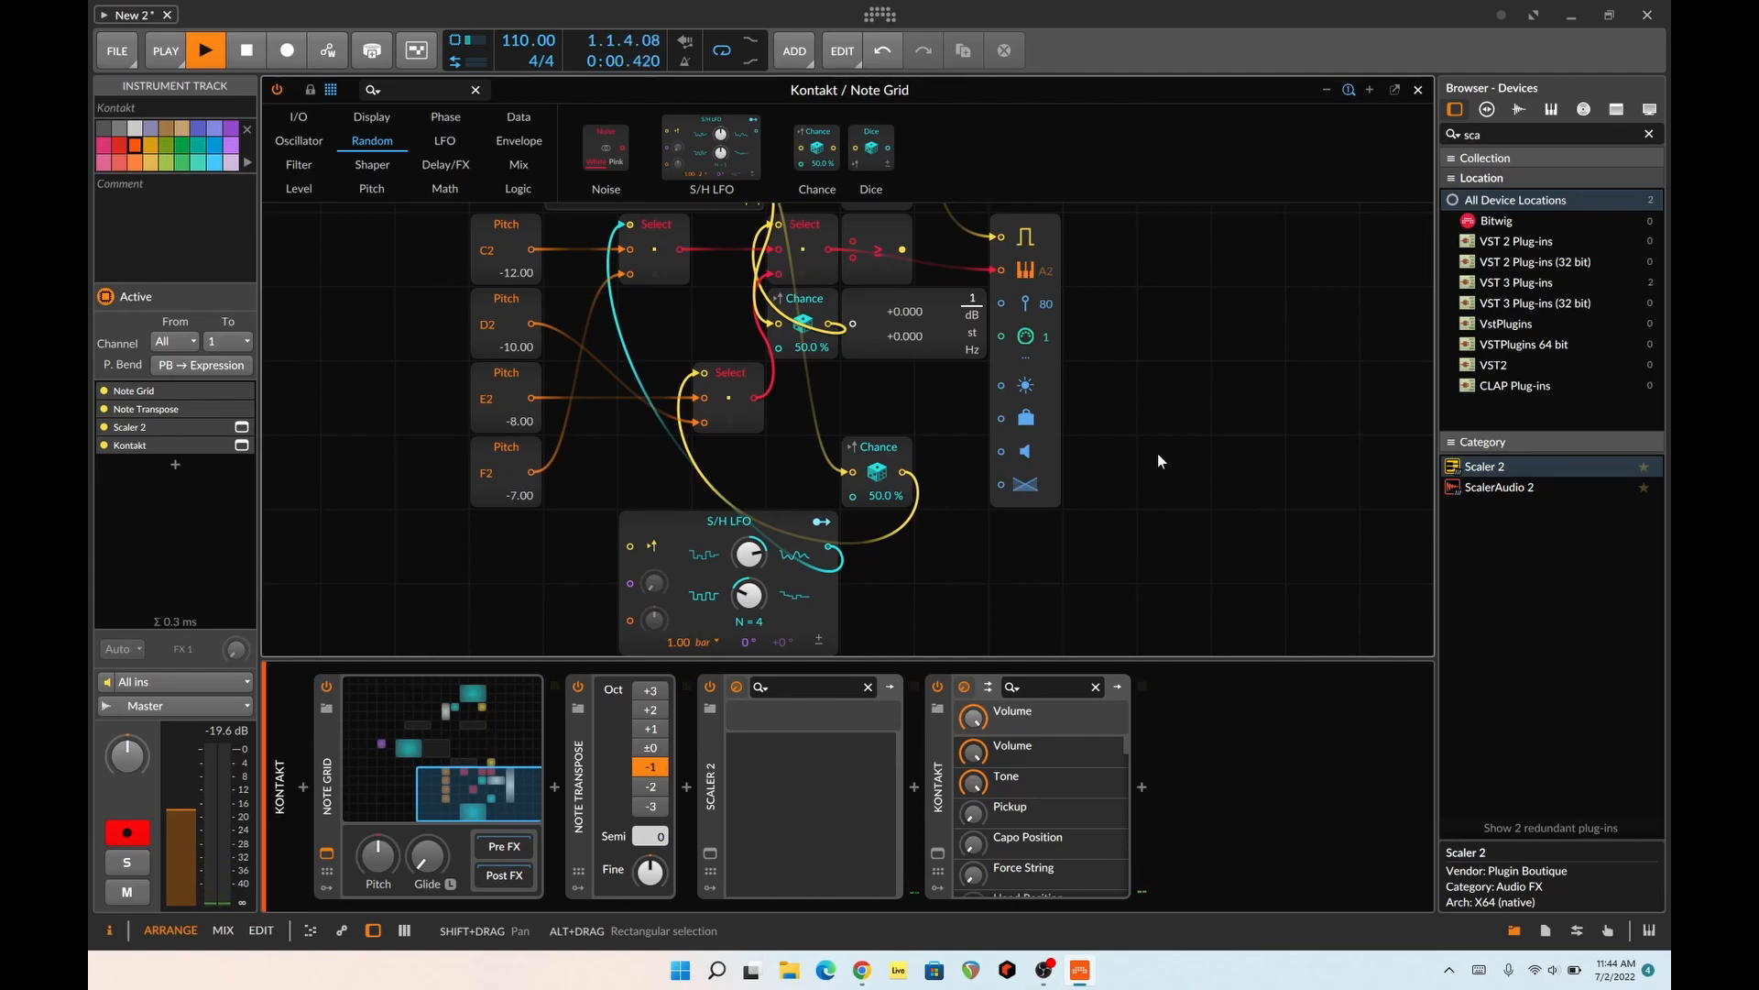
{"action": "scroll", "coordinate": [1157, 453], "scroll_direction": "up", "scroll_amount": 3}
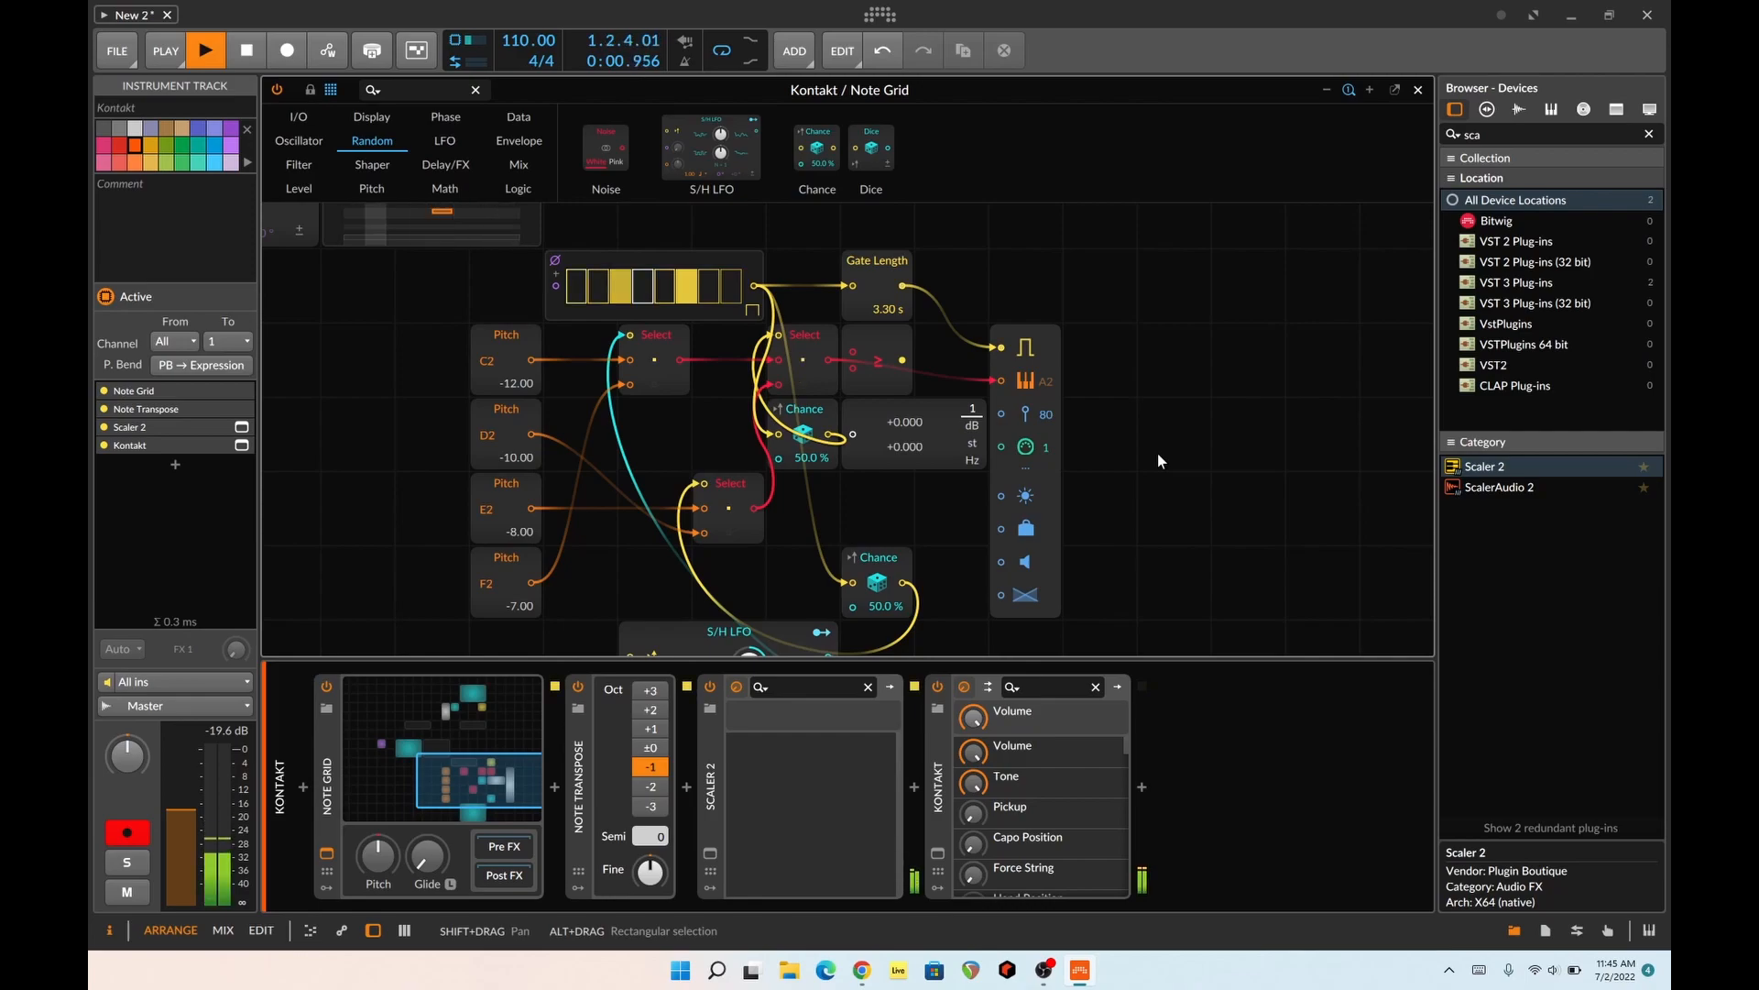
{"action": "scroll", "coordinate": [1158, 453], "scroll_direction": "up", "scroll_amount": 1}
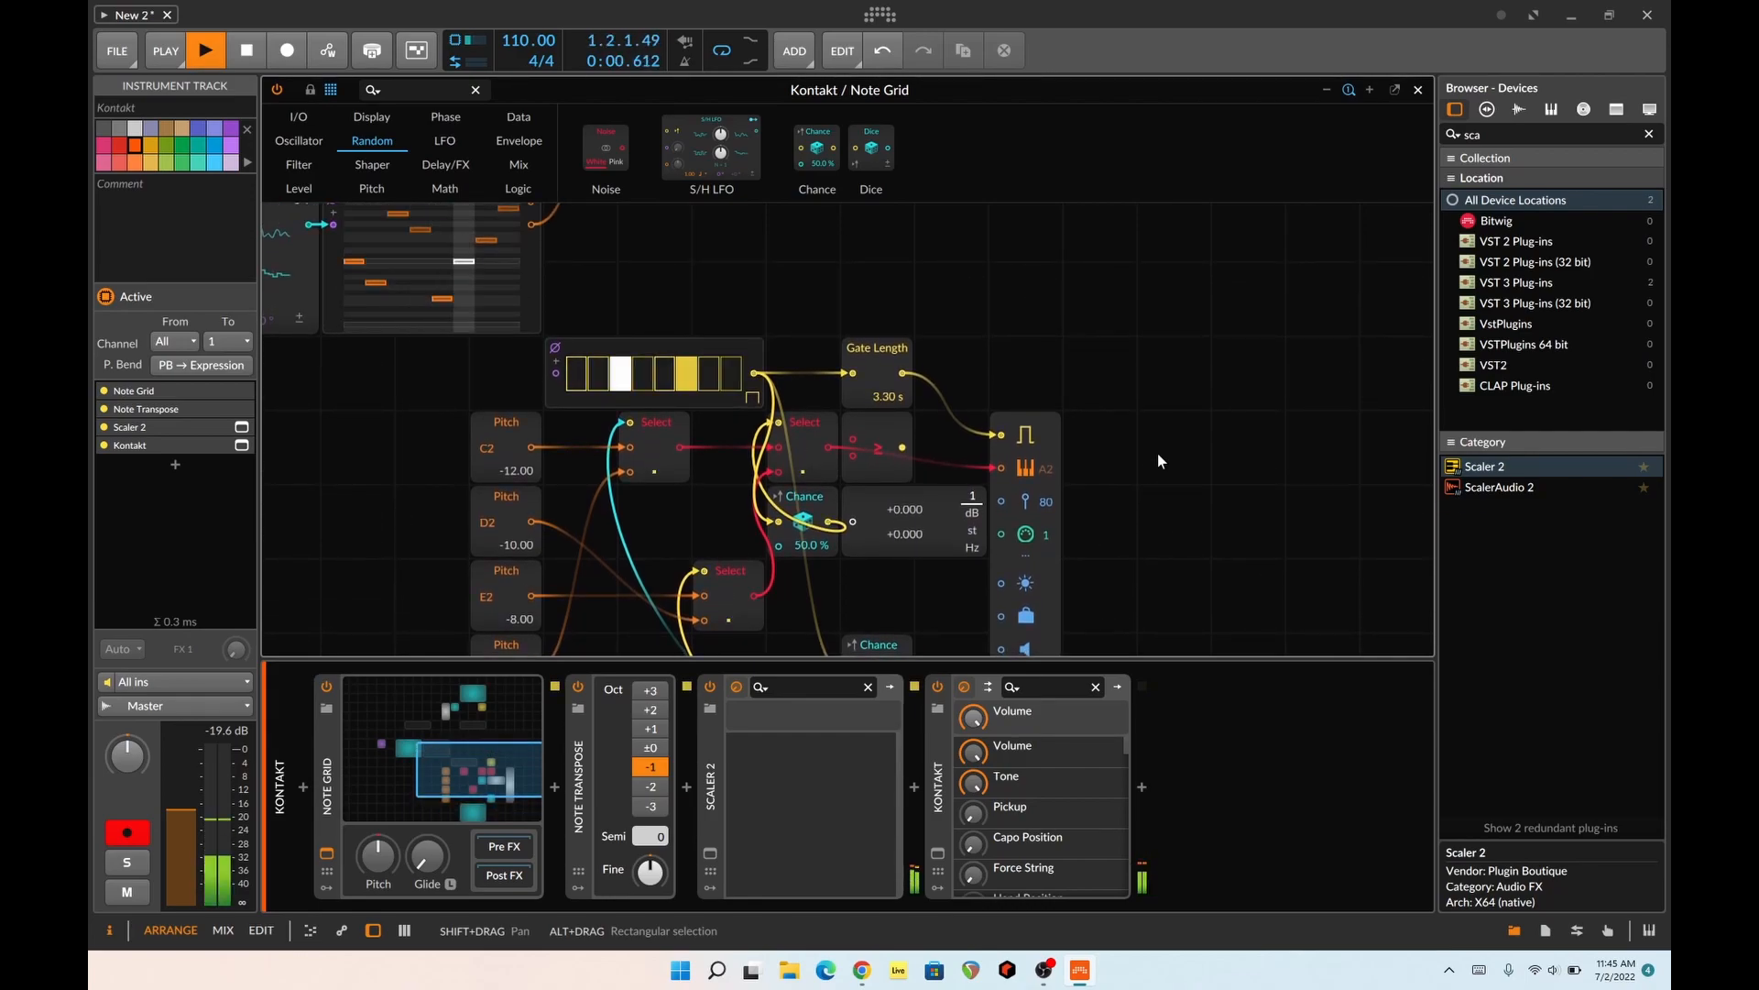
{"action": "scroll", "coordinate": [1158, 453], "scroll_direction": "down", "scroll_amount": 1}
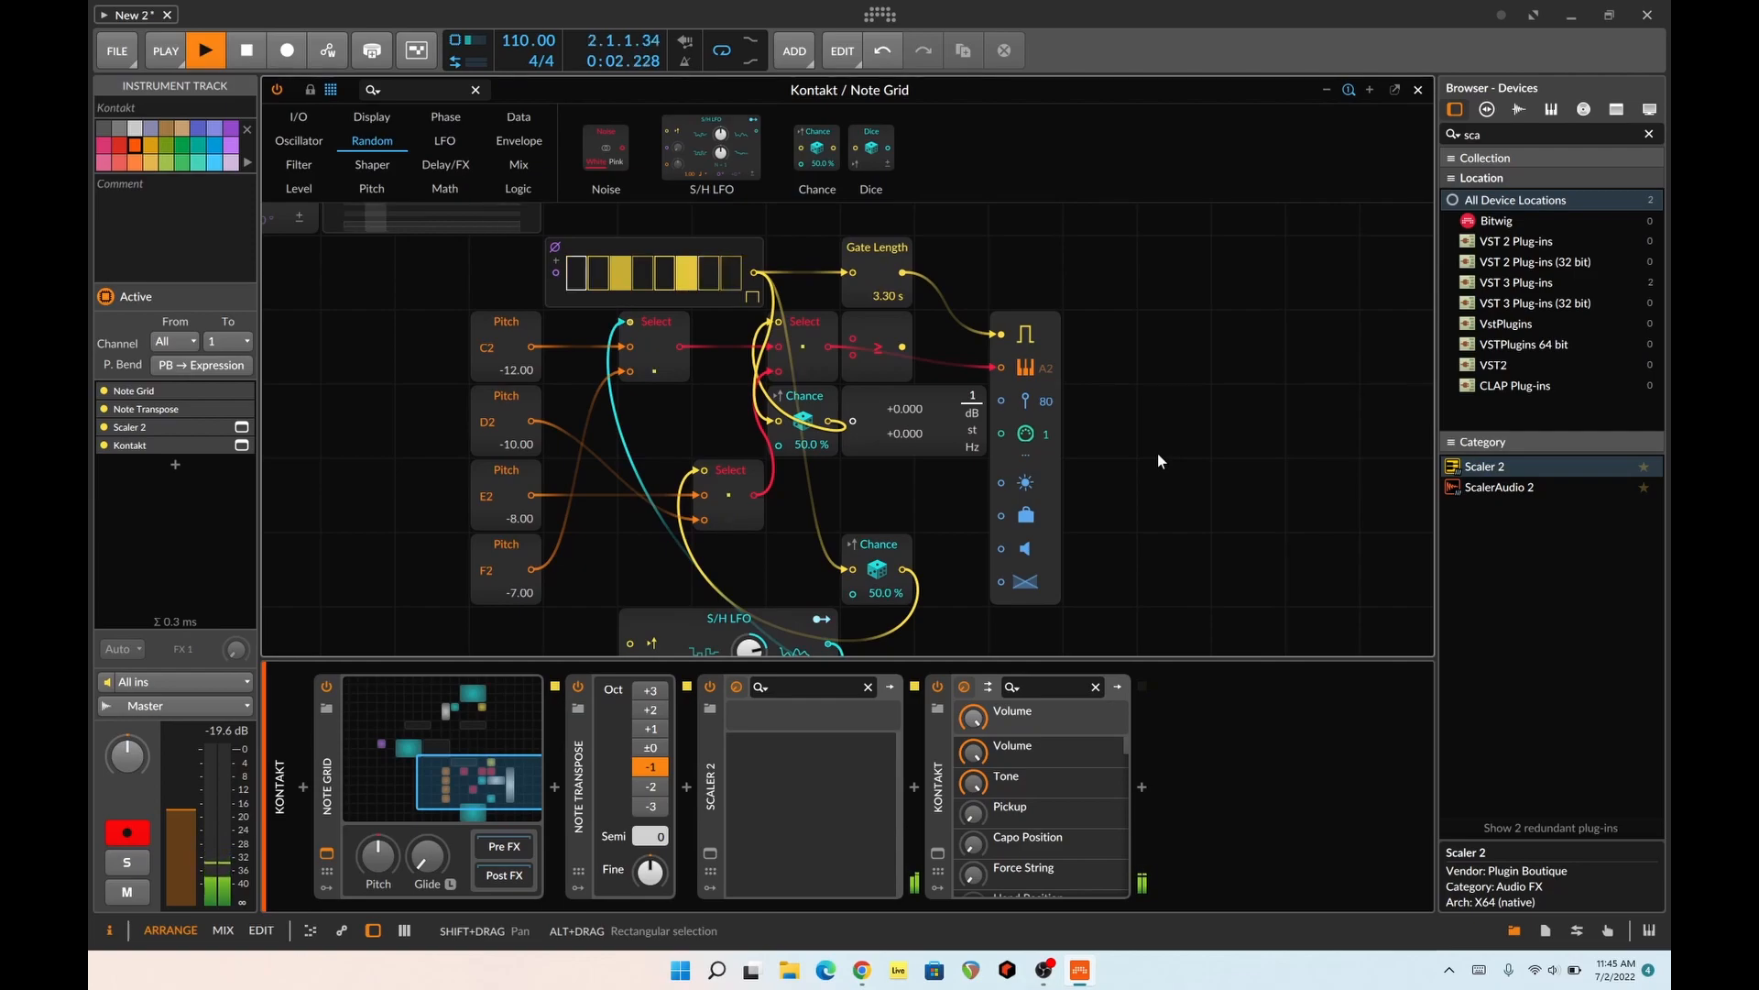
{"action": "key", "text": "space"}
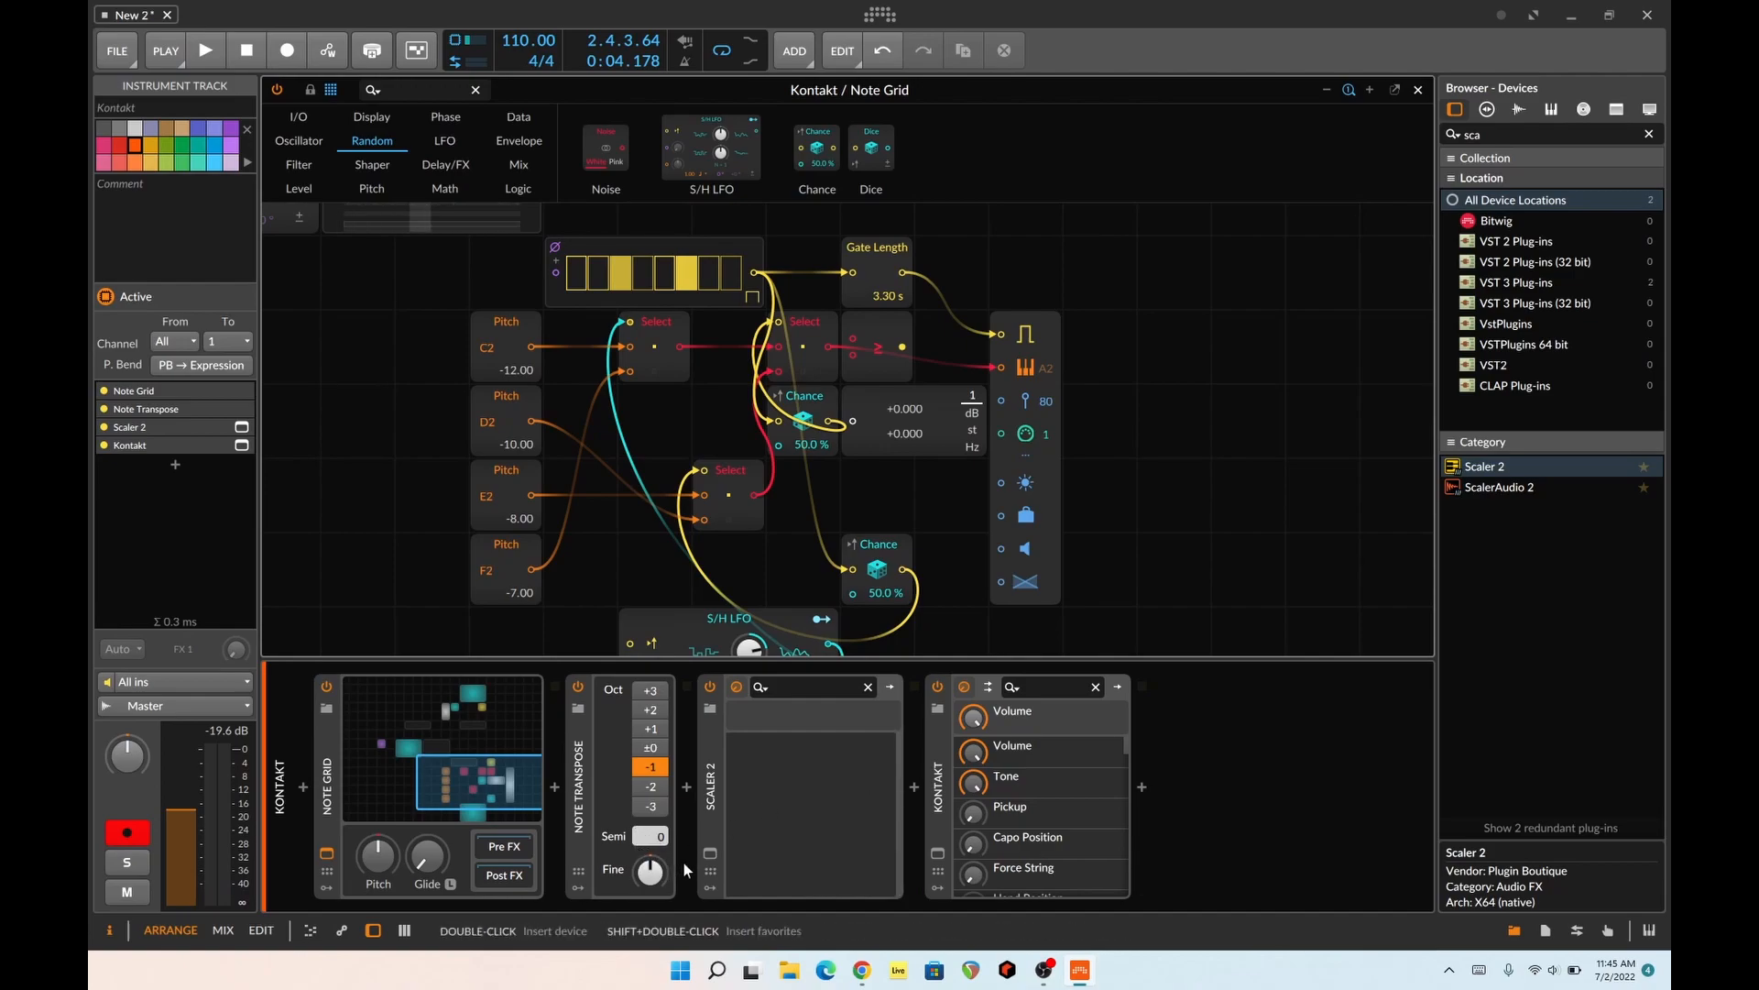
- Set Scaler 2's Keys-Lock to Scale Notes Mapped, start playback to hear it, and close the Scaler window
{"action": "left_click", "coordinate": [710, 853]}
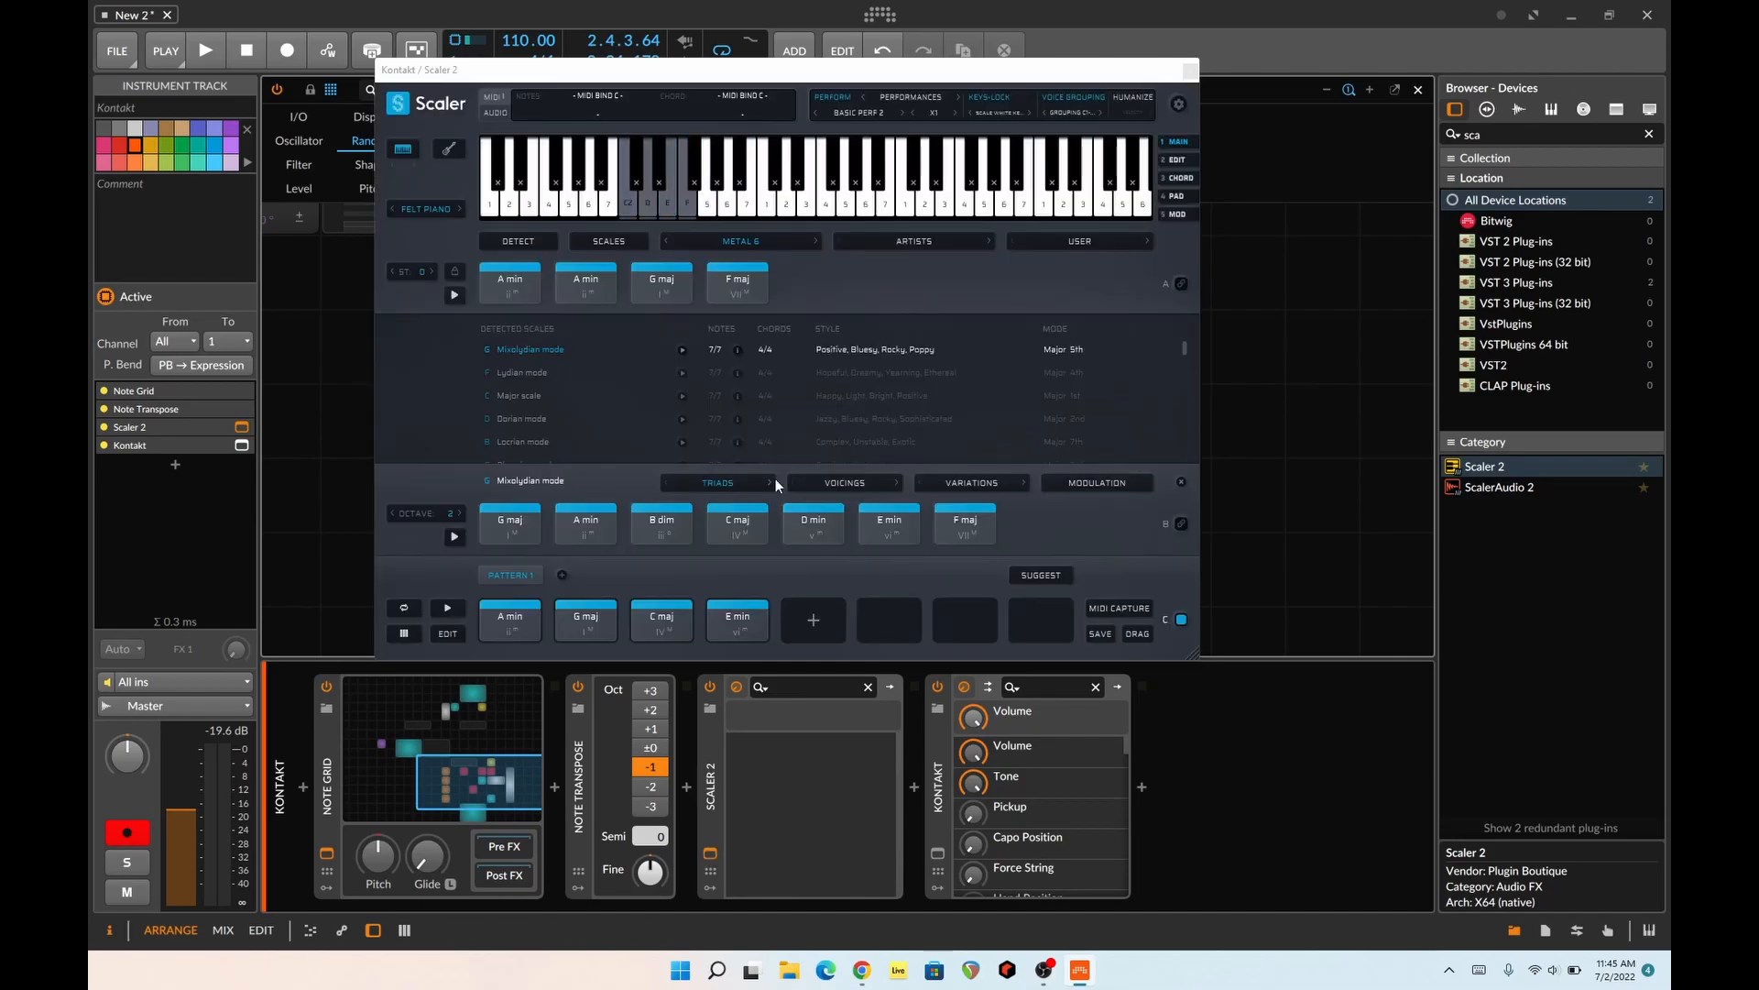
{"action": "left_click", "coordinate": [991, 111]}
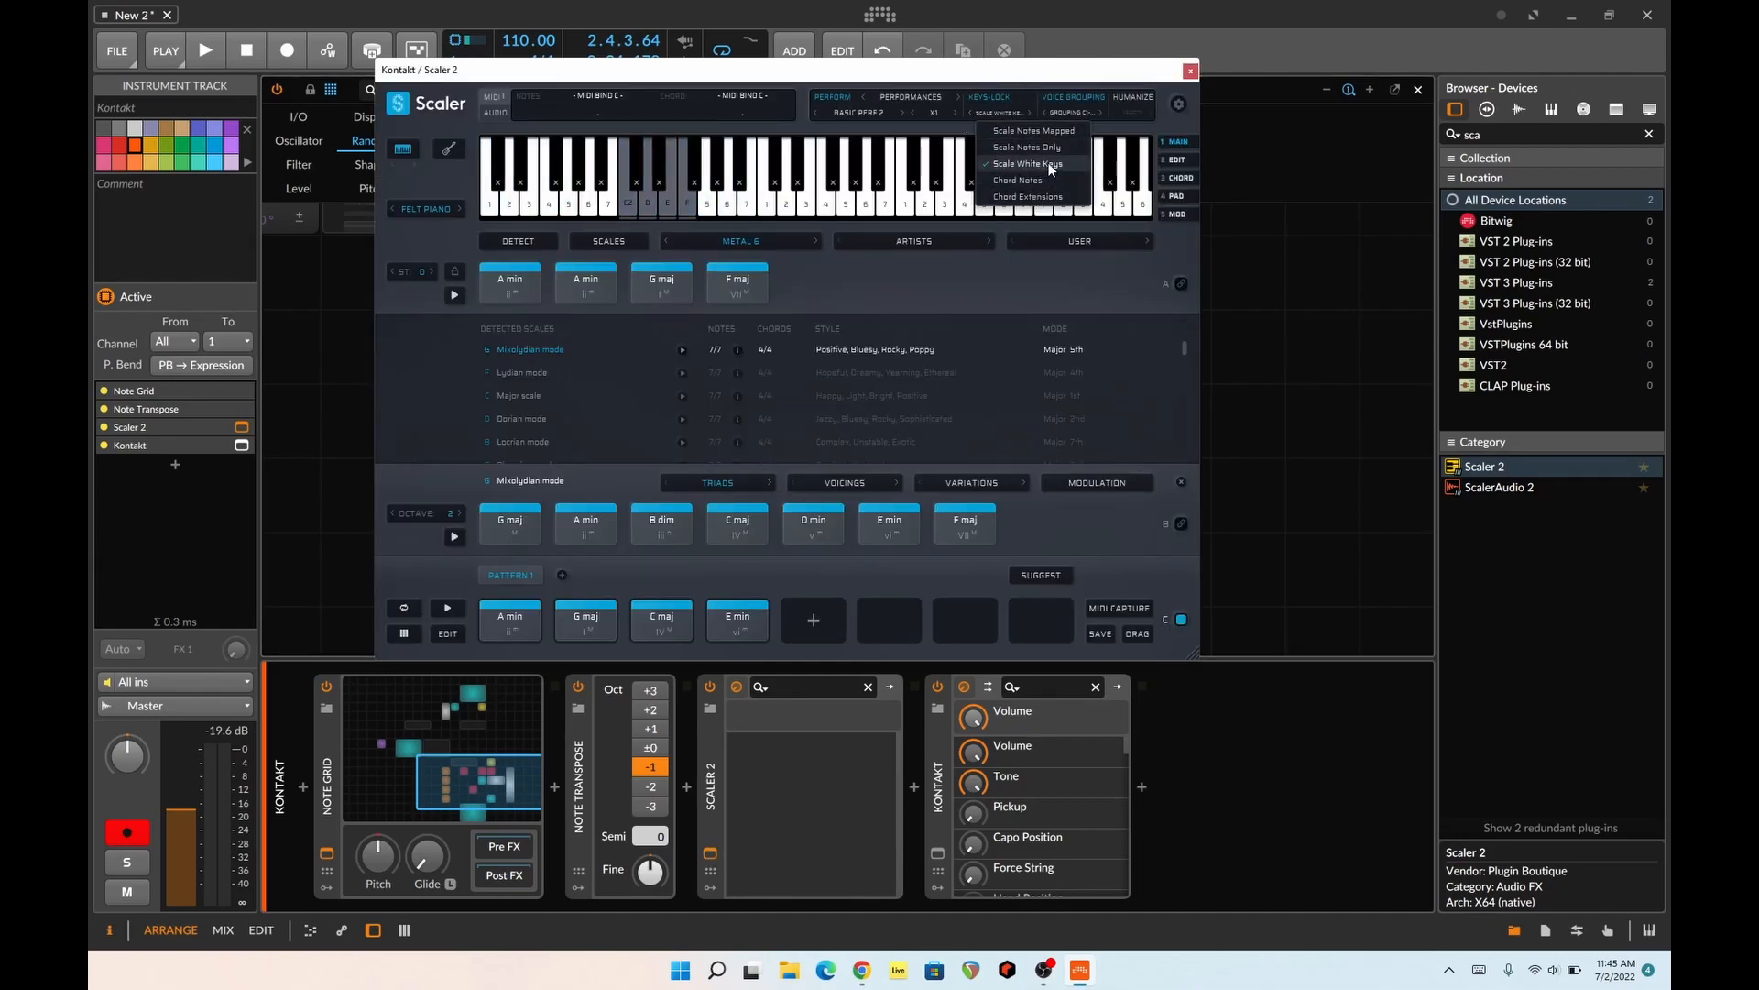
{"action": "left_click", "coordinate": [1070, 136]}
{"action": "key", "text": "space"}
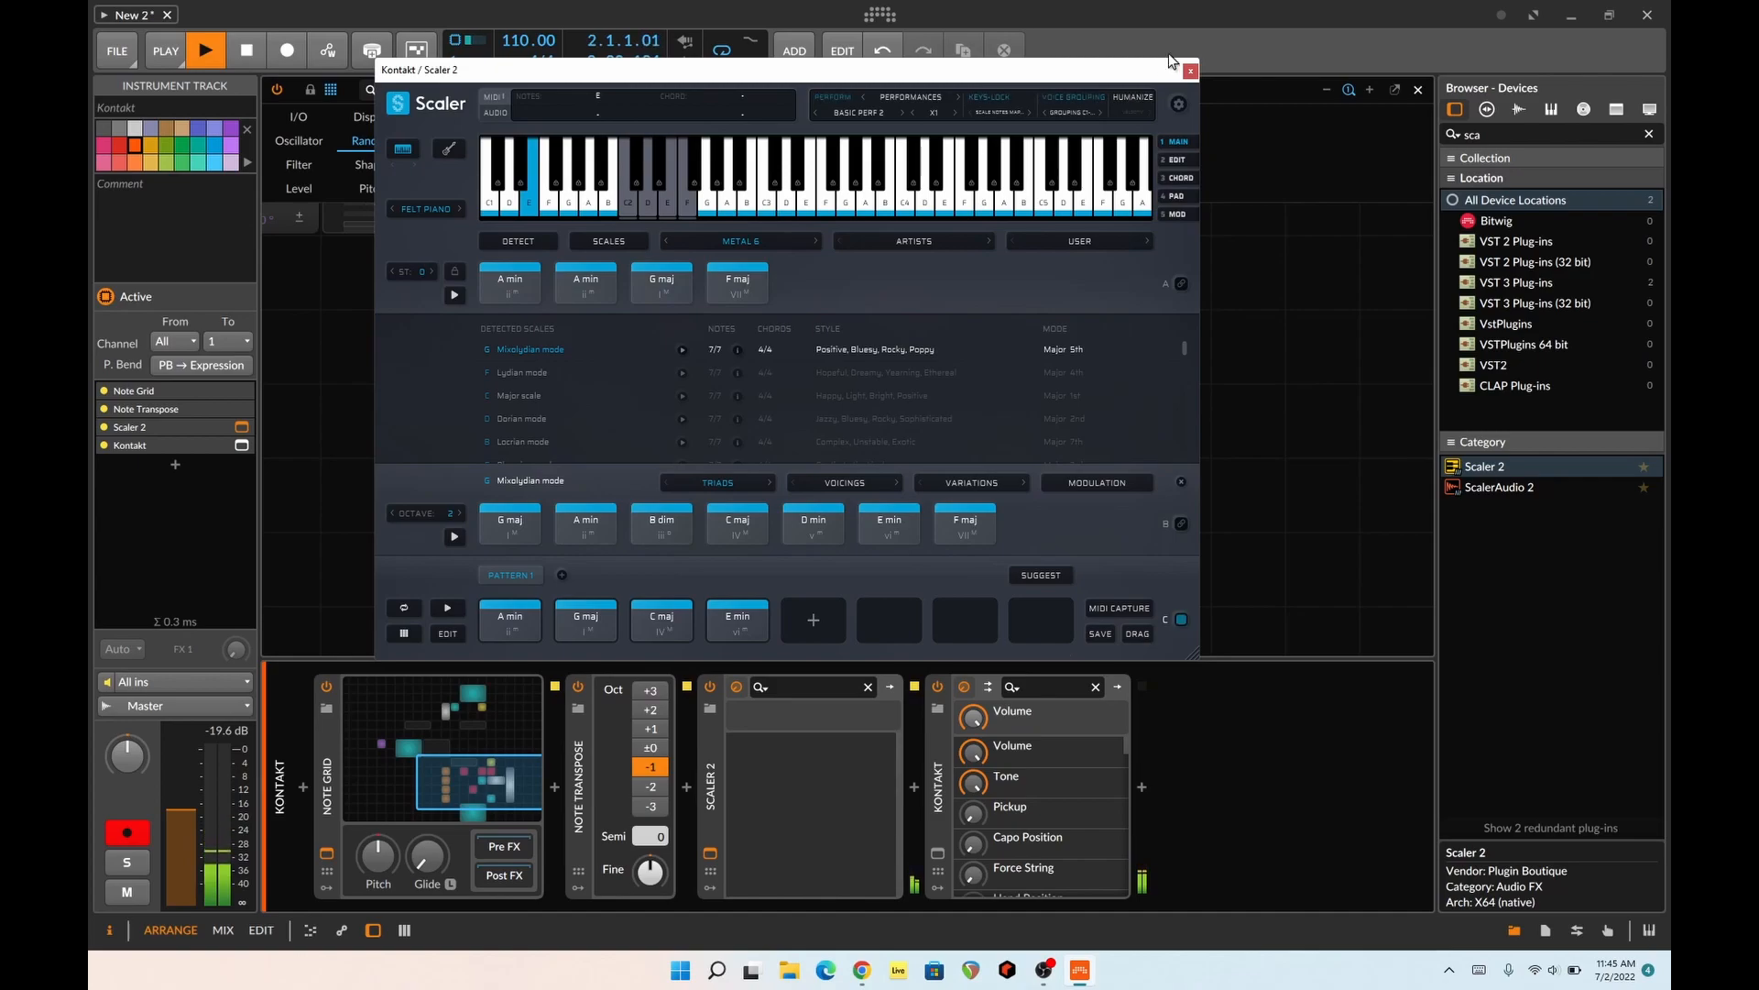
{"action": "left_click", "coordinate": [1190, 72]}
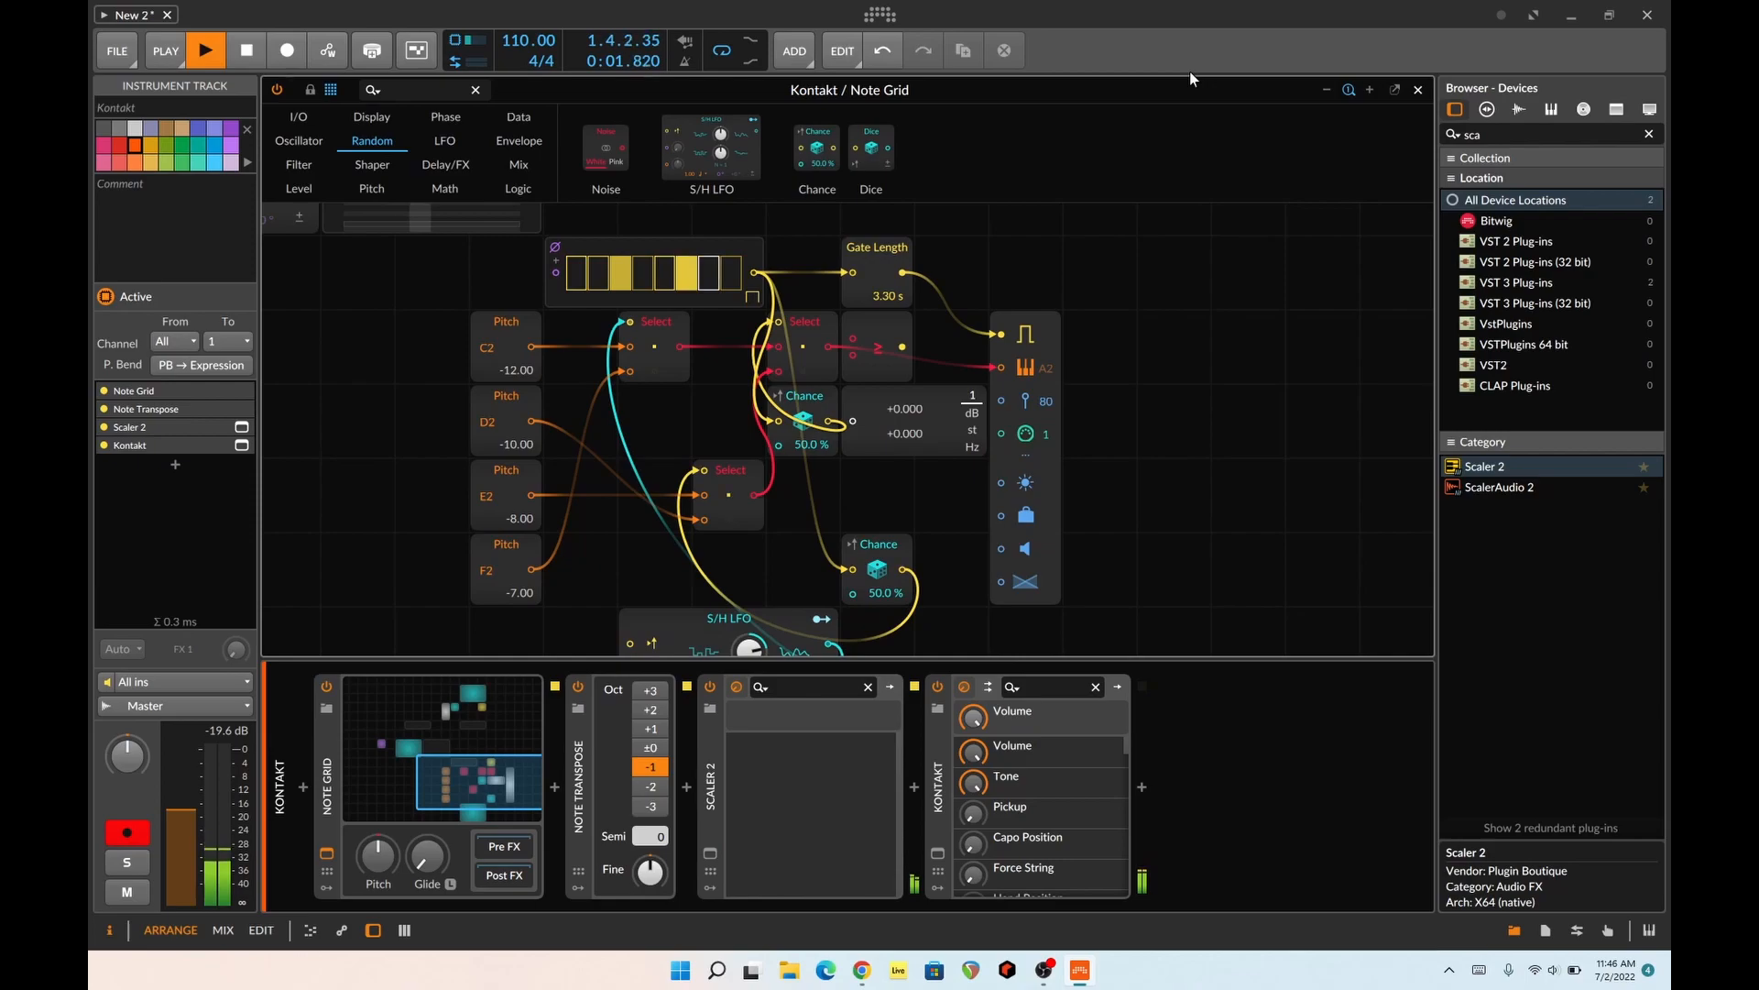
- Delete the Note Grid's unused Phase In, its S/H LFO, pitch sequencer, Pitch Quantize, note input and upper Gates modules
{"action": "key", "text": "space"}
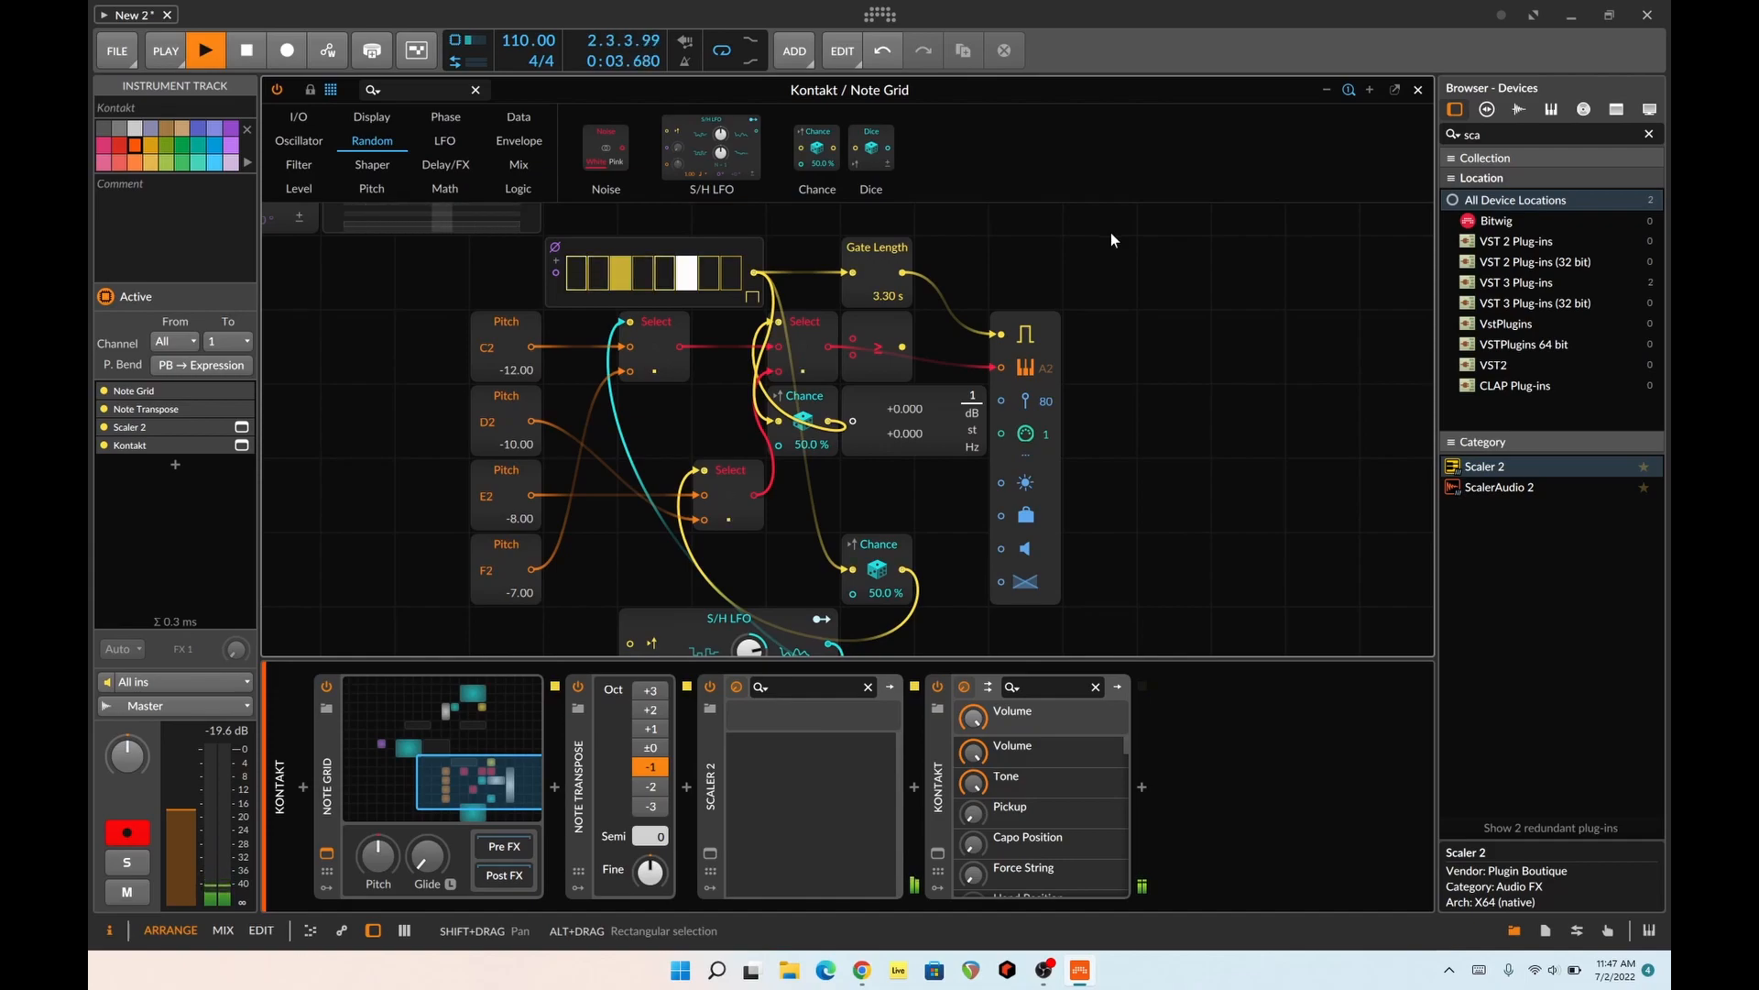
{"action": "left_click_drag", "start_coordinate": [471, 786], "coordinate": [426, 742]}
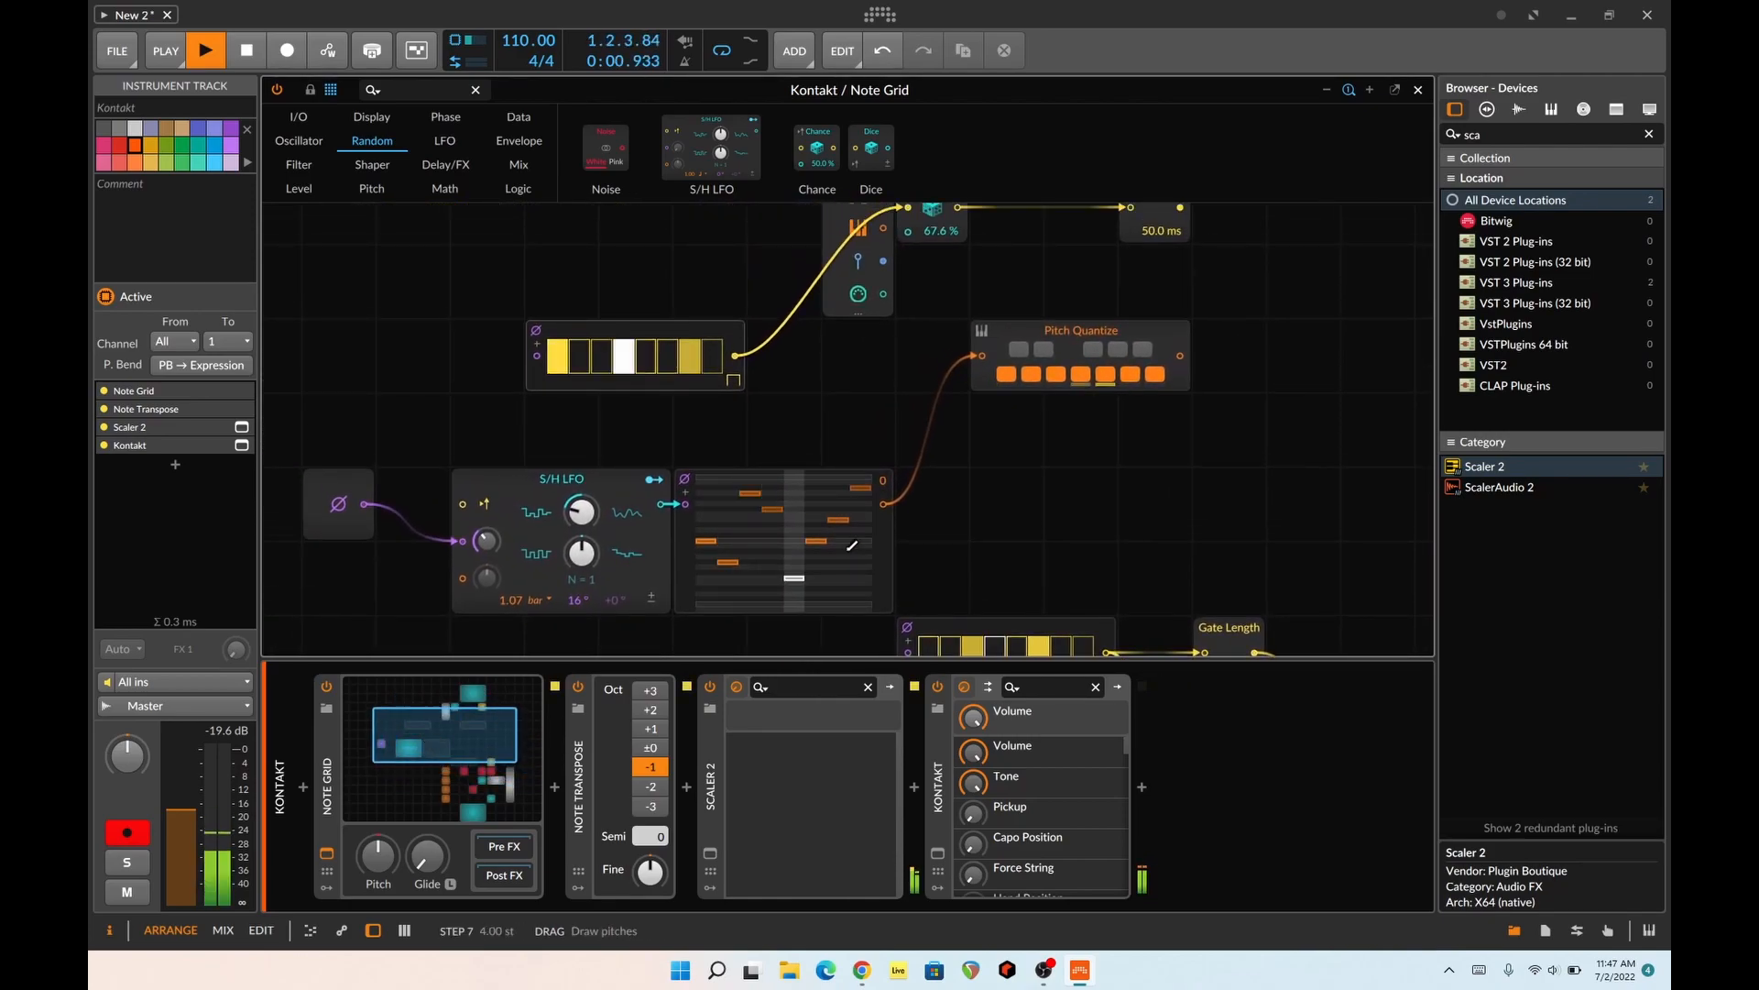
{"action": "left_click", "coordinate": [667, 575]}
{"action": "key", "text": "Delete"}
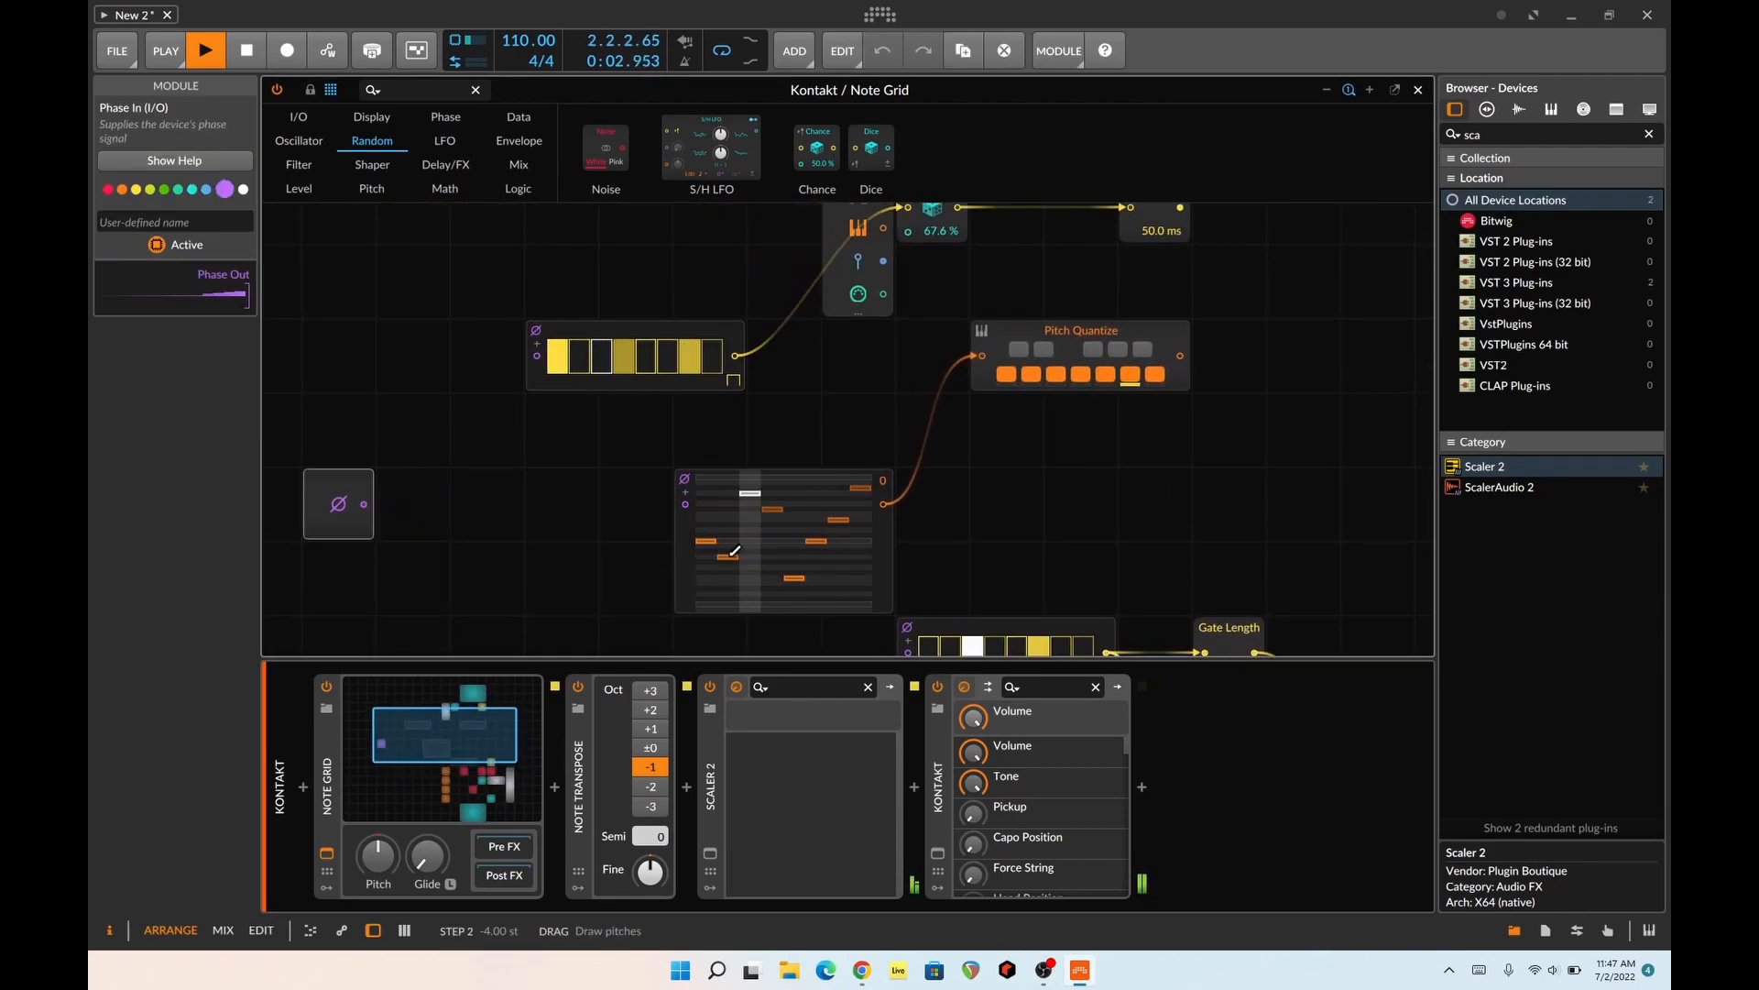
{"action": "left_click", "coordinate": [684, 557]}
{"action": "key", "text": "Delete"}
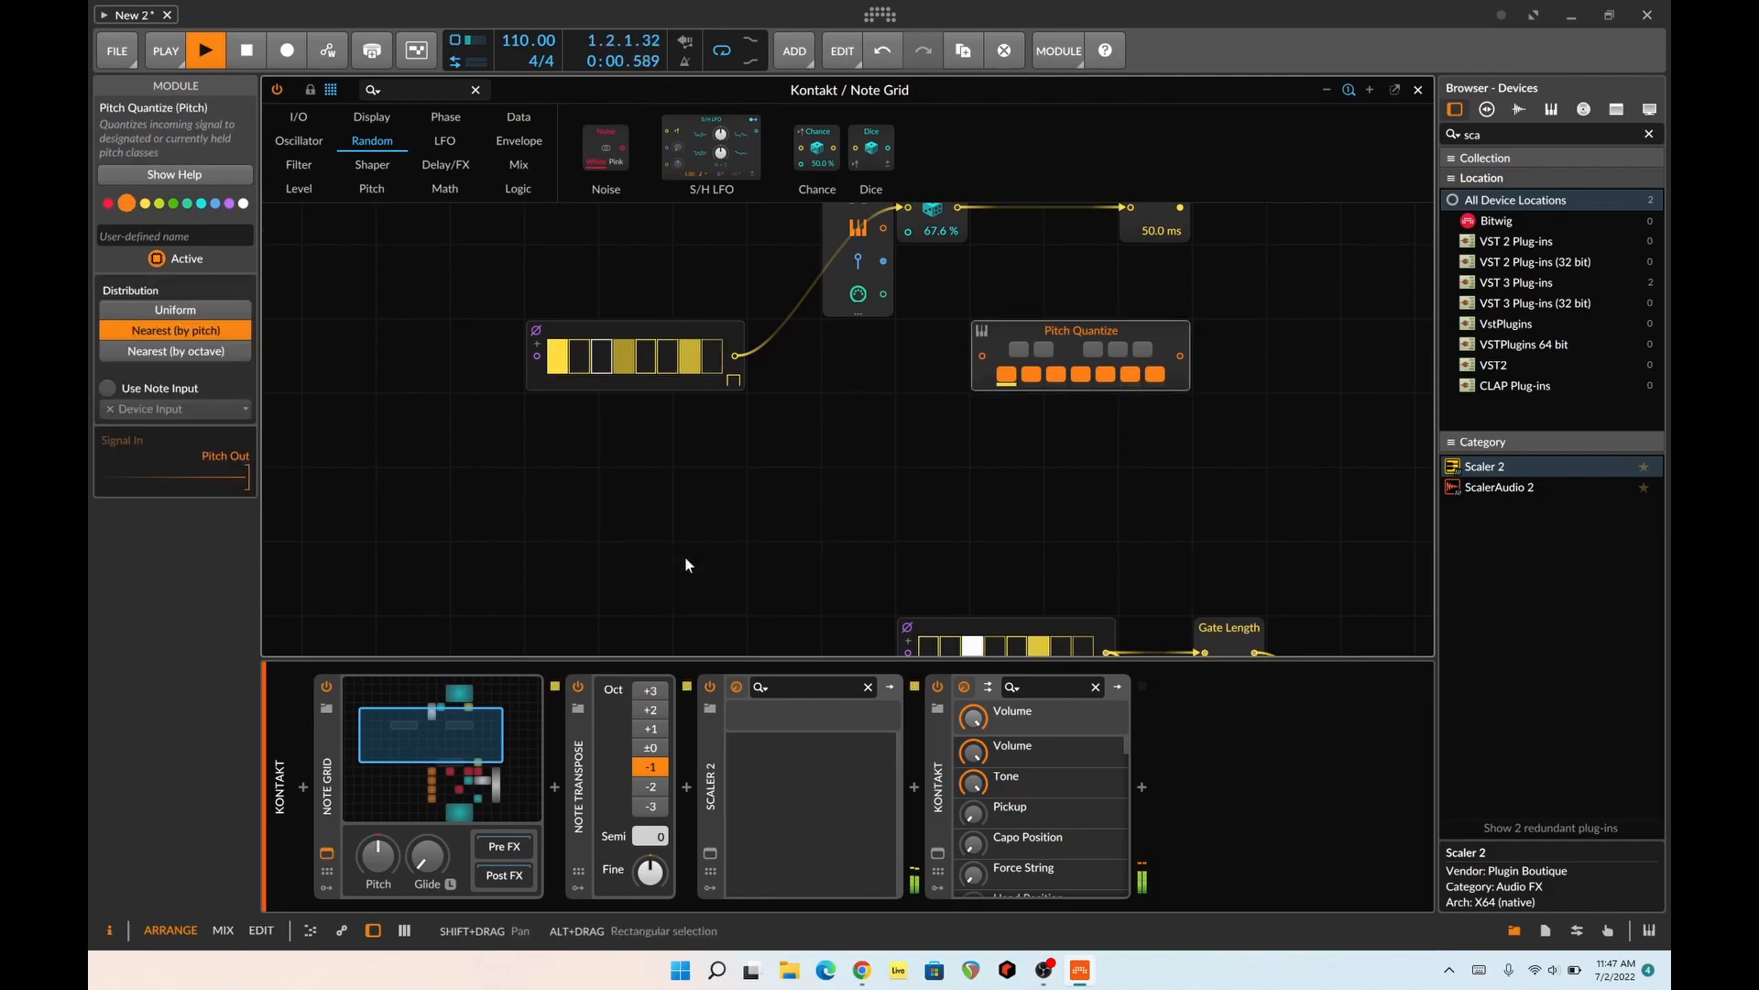
{"action": "key", "text": "Delete"}
{"action": "left_click", "coordinate": [844, 284]}
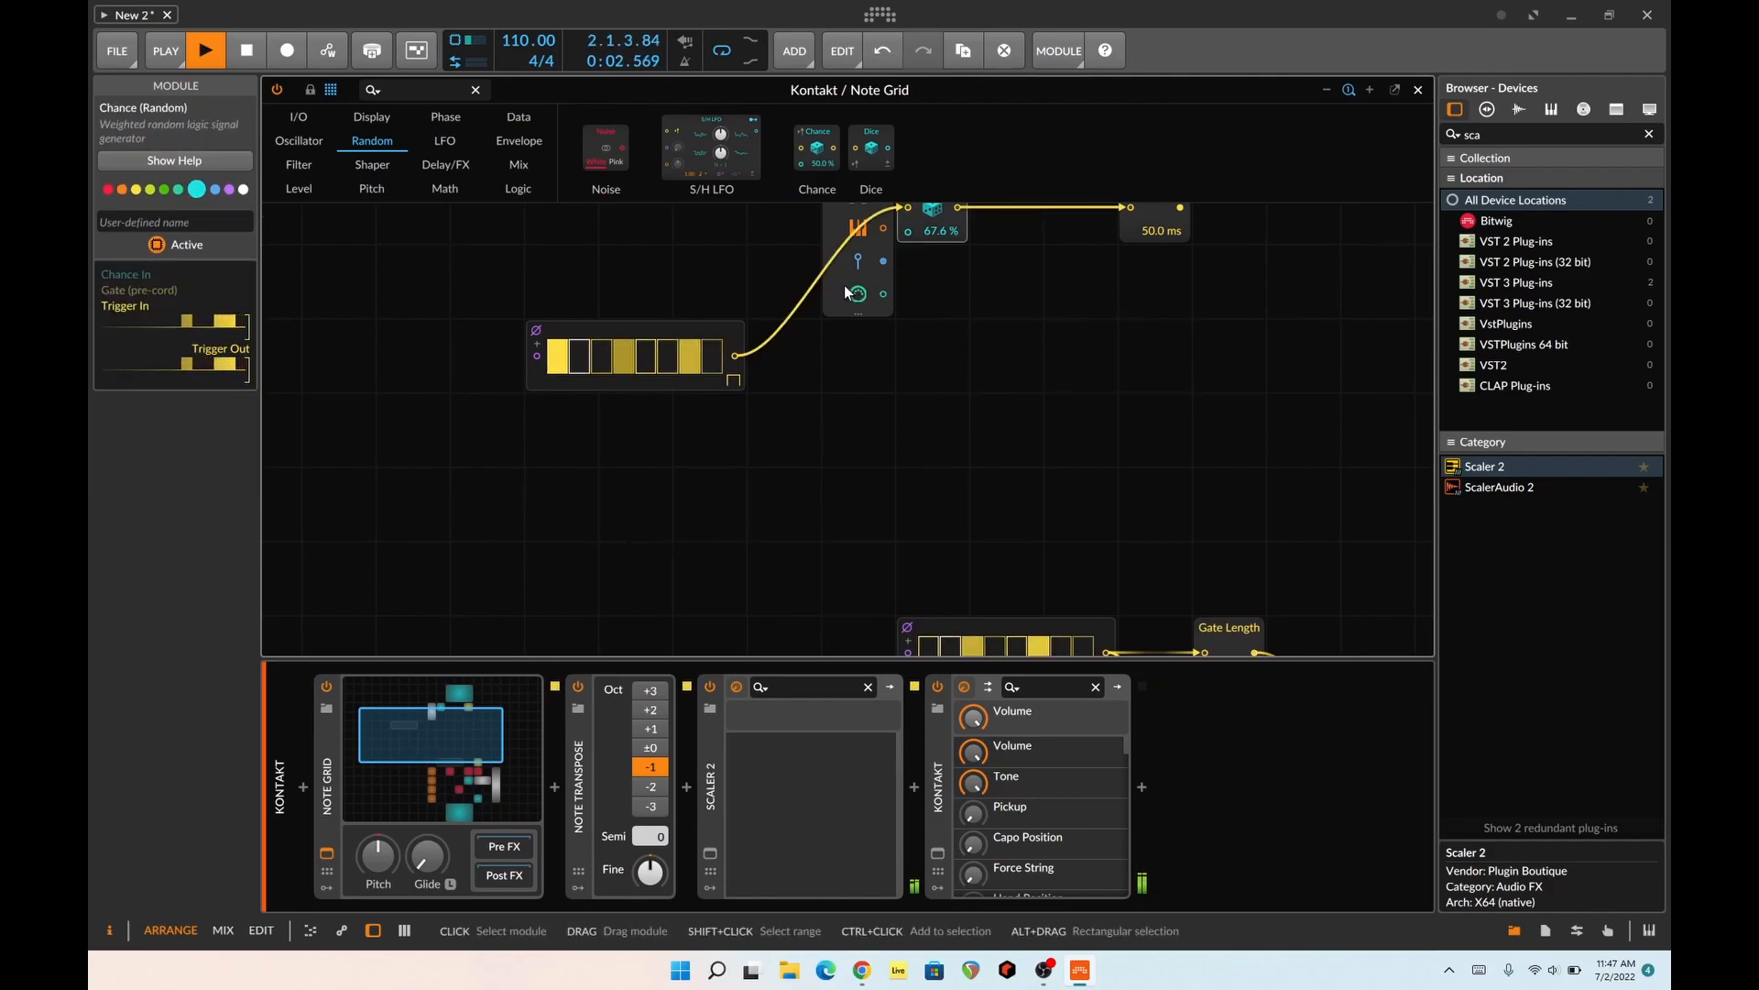
{"action": "key", "text": "Delete"}
{"action": "key", "text": "Delete"}
- Delete the leftover 67.6 % Chance, the uppermost S/H LFO and the 50.0 ms Gate Length modules from the grid
{"action": "scroll", "coordinate": [932, 331], "scroll_direction": "up", "scroll_amount": 5}
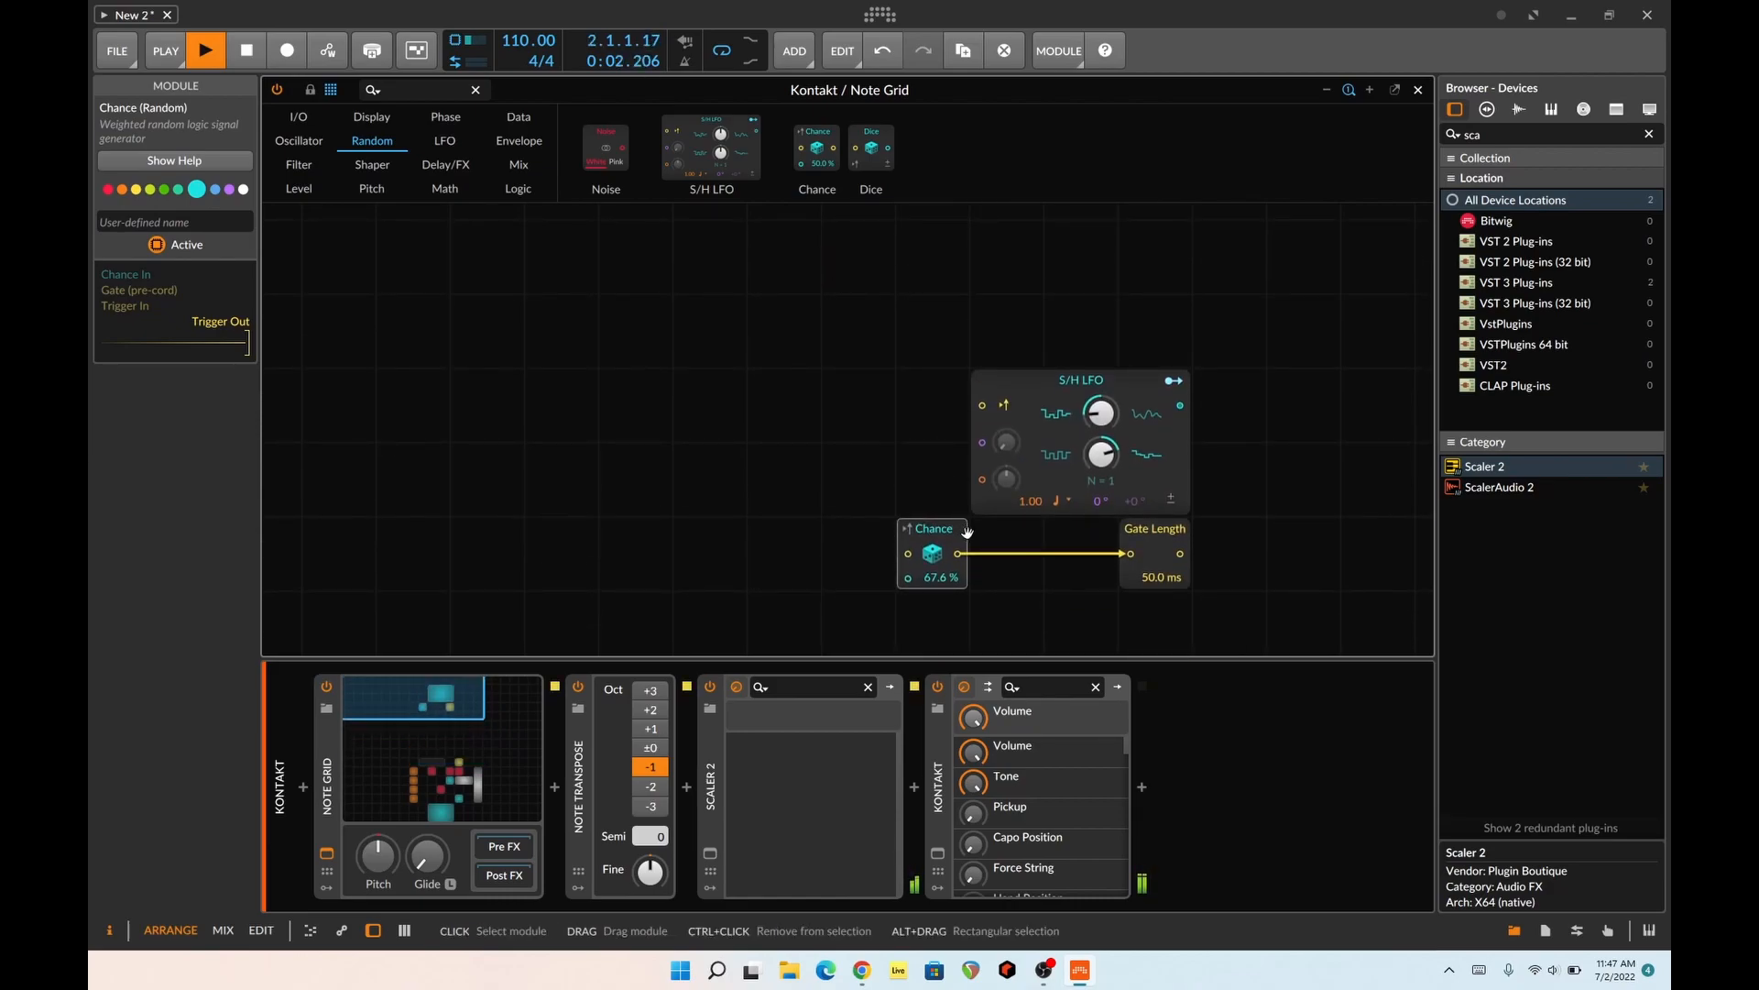
{"action": "key", "text": "Delete"}
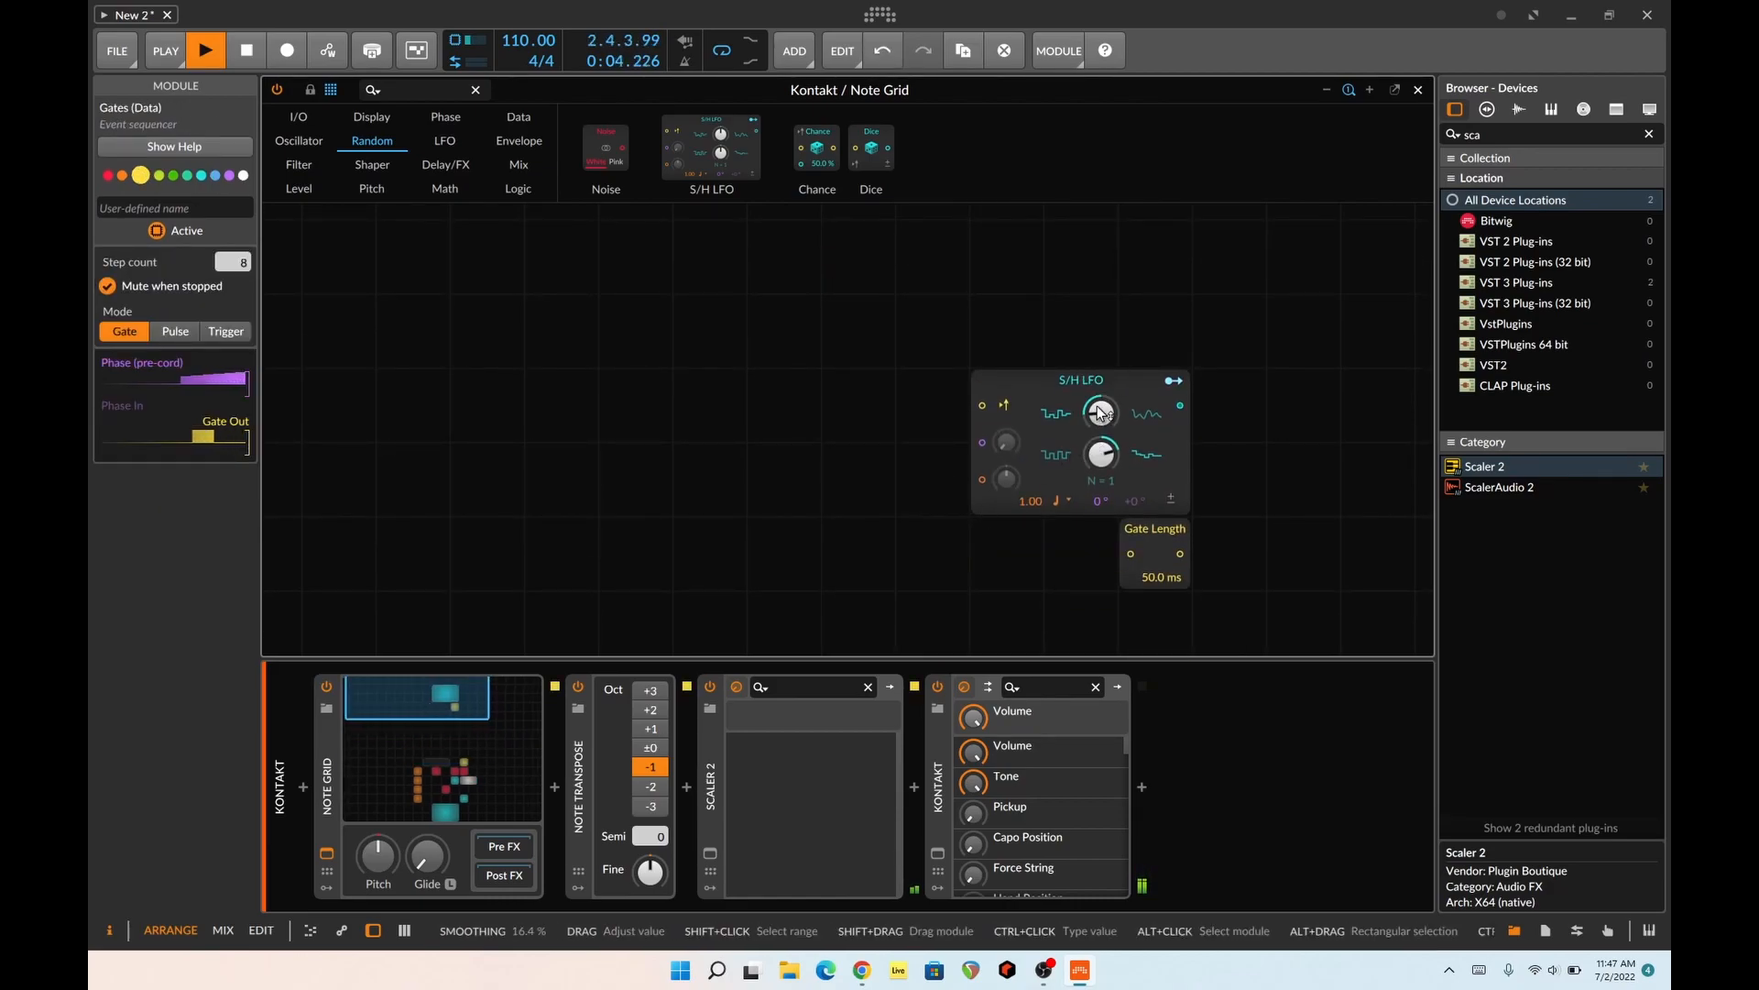
{"action": "left_click", "coordinate": [1100, 412]}
{"action": "key", "text": "Delete"}
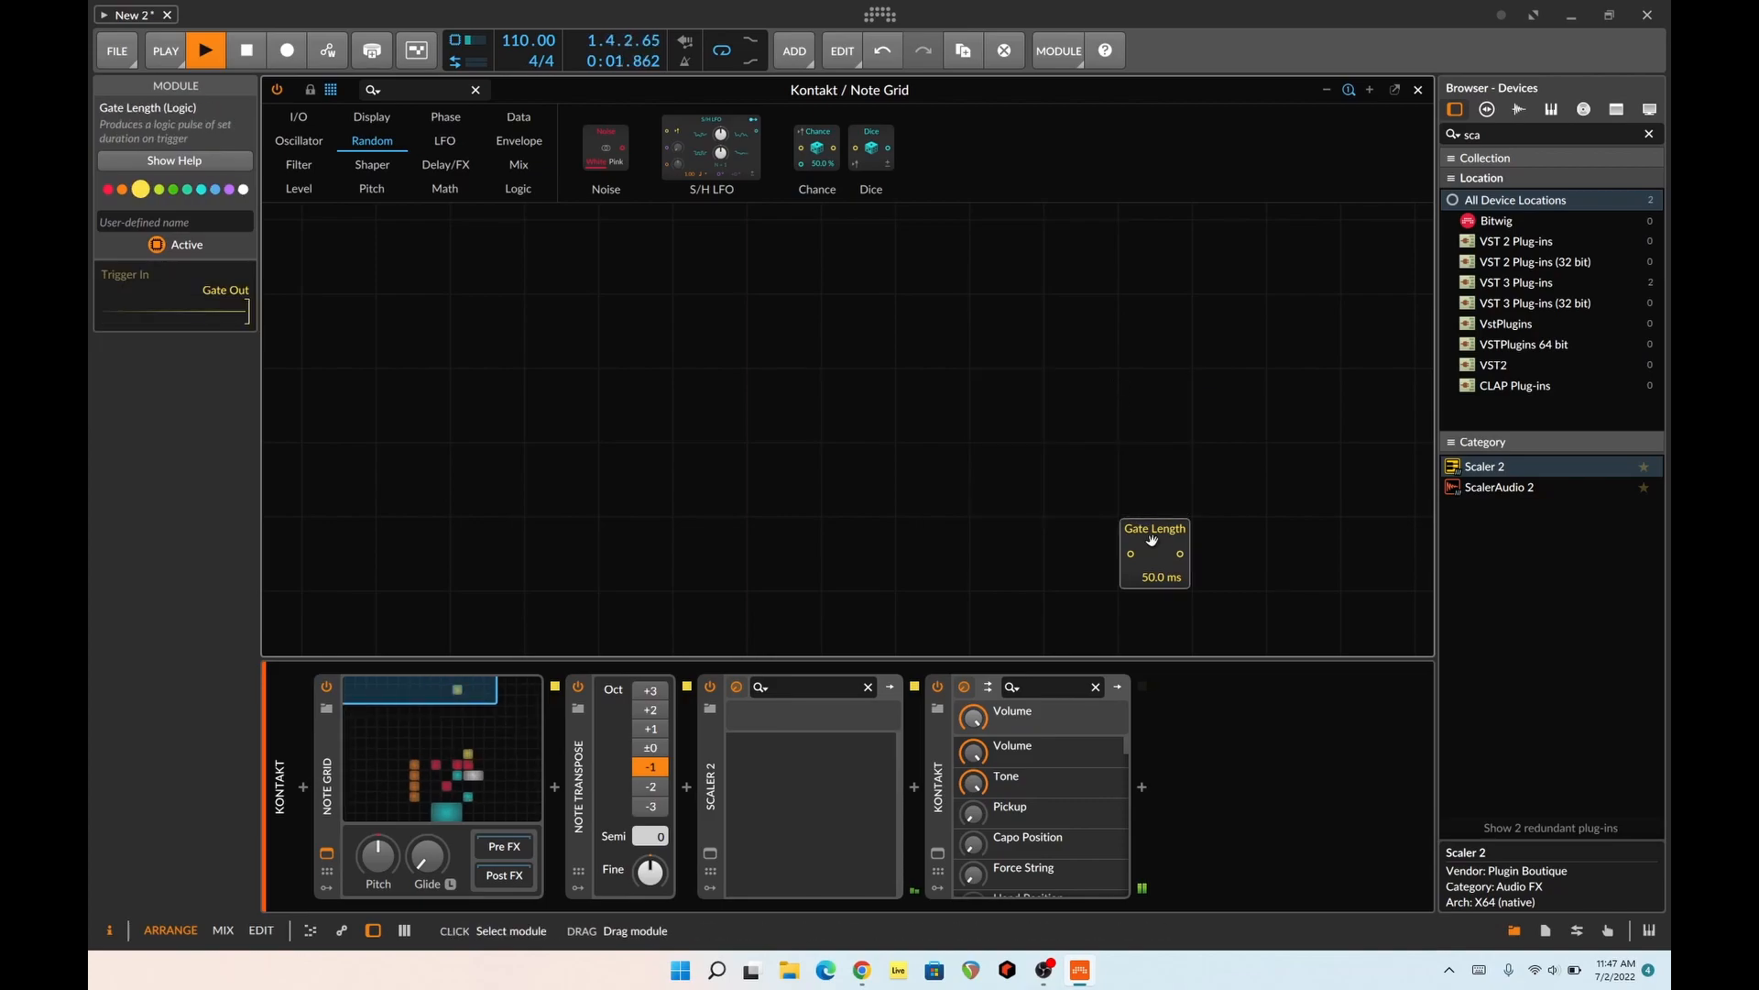
{"action": "key", "text": "Delete"}
- Look over the remaining Pitch, Select, Chance and S/H LFO modules and their connections in the grid
{"action": "scroll", "coordinate": [974, 469], "scroll_direction": "down", "scroll_amount": 5}
{"action": "scroll", "coordinate": [973, 469], "scroll_direction": "up", "scroll_amount": 1}
{"action": "scroll", "coordinate": [973, 469], "scroll_direction": "right", "scroll_amount": 2}
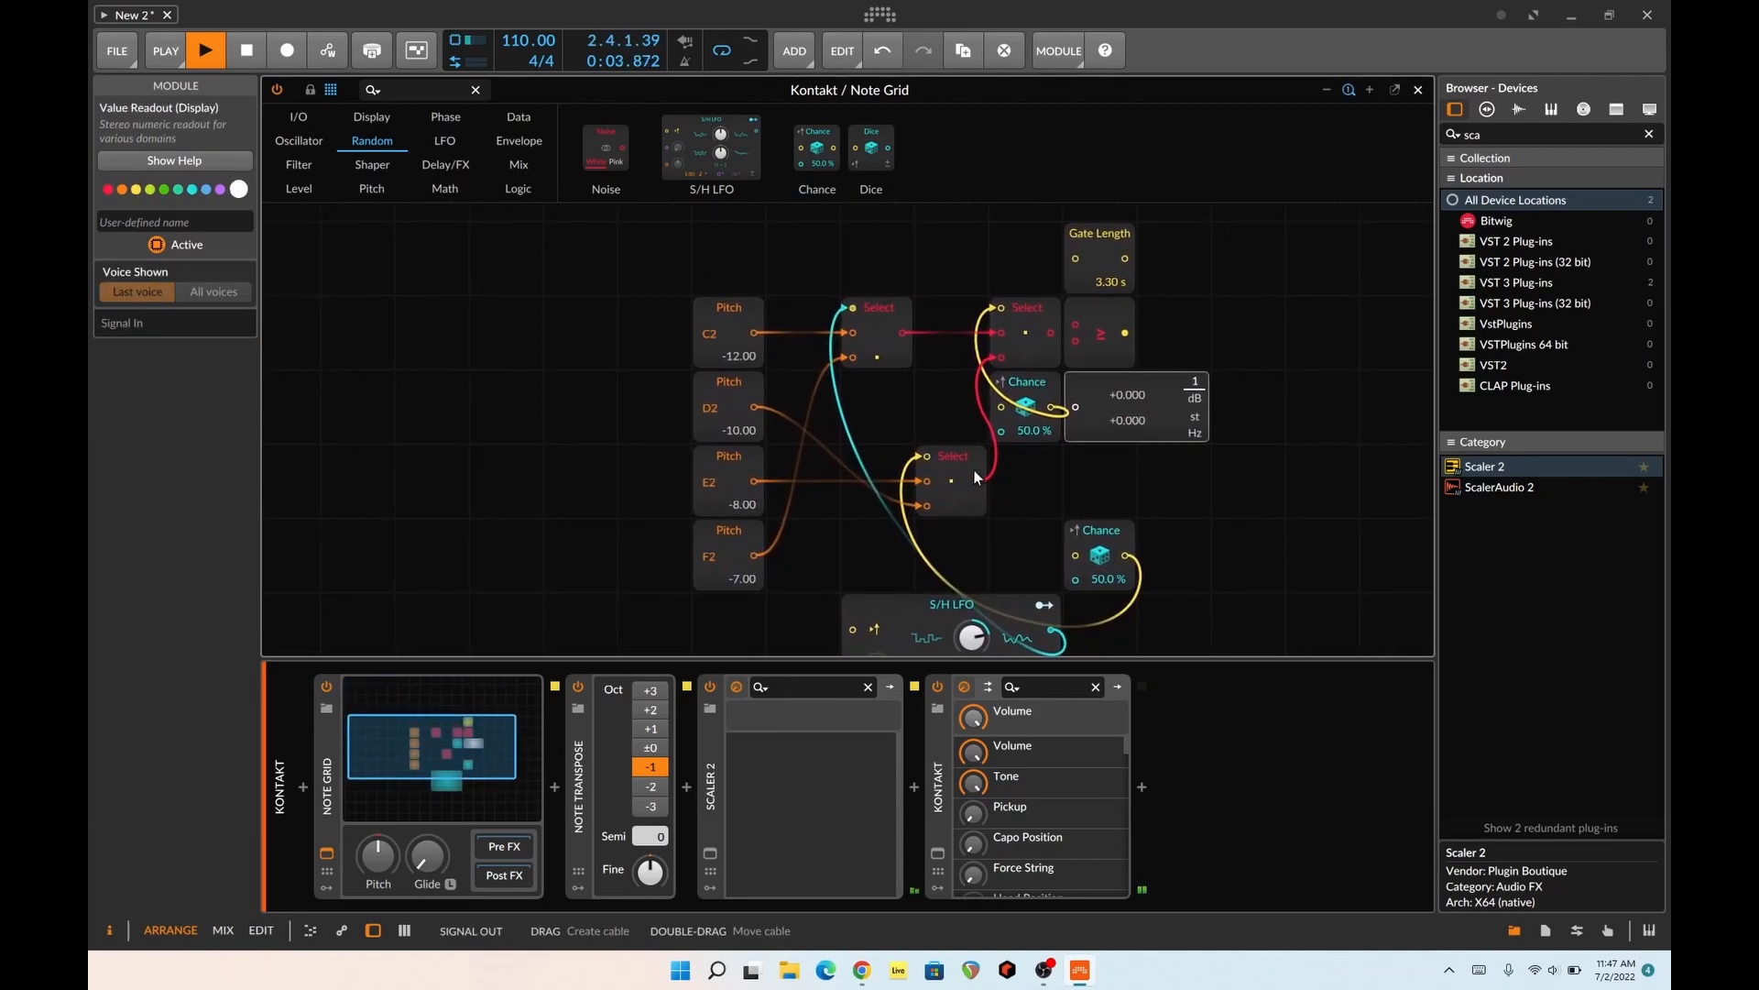
{"action": "scroll", "coordinate": [973, 469], "scroll_direction": "right", "scroll_amount": 3}
{"action": "scroll", "coordinate": [973, 470], "scroll_direction": "up", "scroll_amount": 2}
{"action": "scroll", "coordinate": [974, 469], "scroll_direction": "down", "scroll_amount": 5}
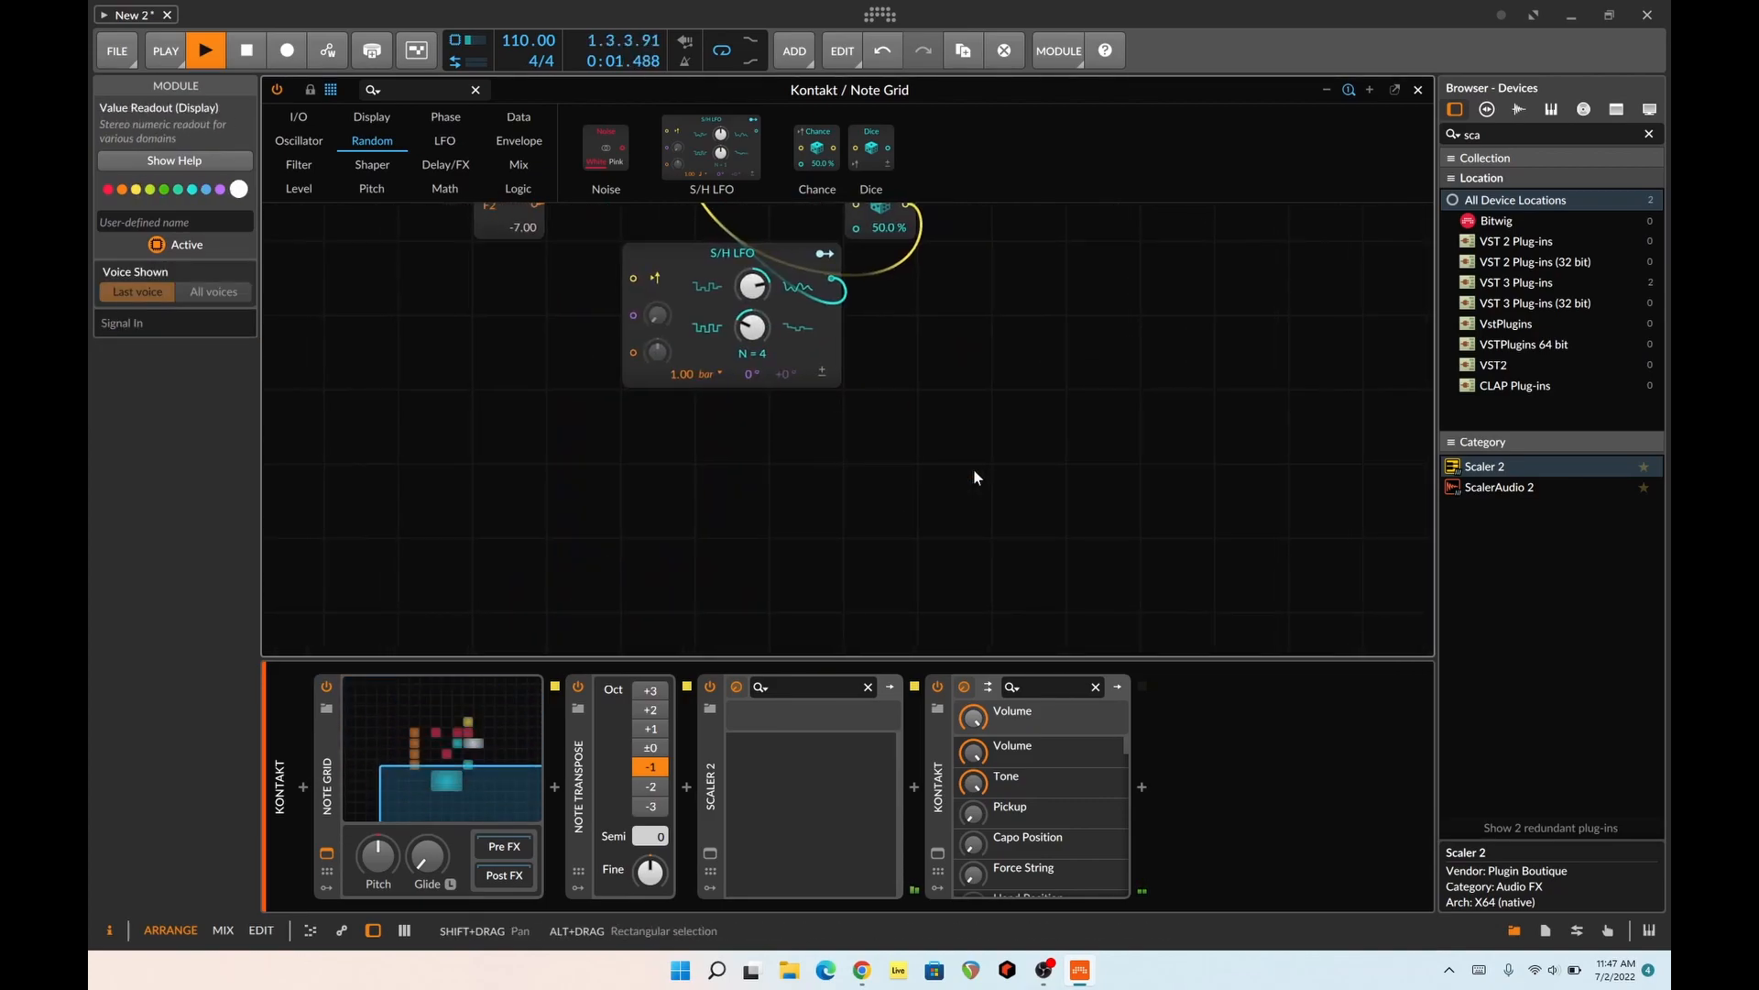
{"action": "scroll", "coordinate": [973, 470], "scroll_direction": "up", "scroll_amount": 5}
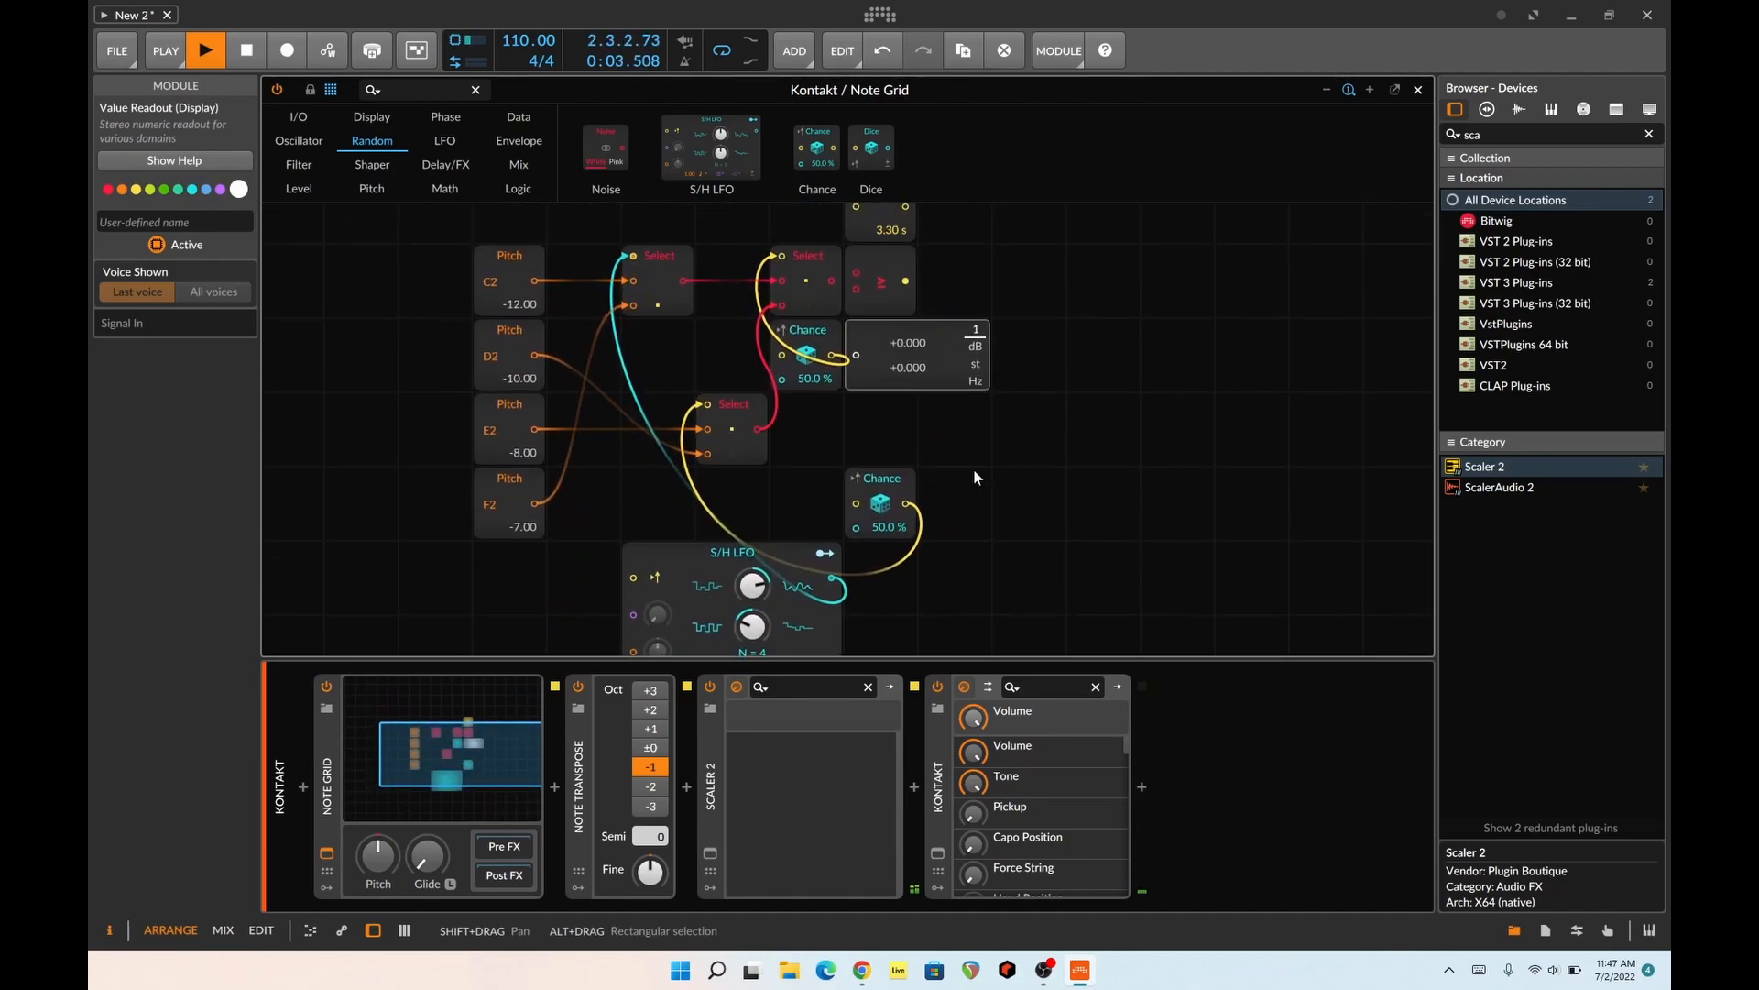
- Undo the recent grid deletions far enough to restore the Gates sequencer and the Note Out module with their connections
{"action": "scroll", "coordinate": [973, 469], "scroll_direction": "down", "scroll_amount": 3}
{"action": "scroll", "coordinate": [973, 469], "scroll_direction": "up", "scroll_amount": 5}
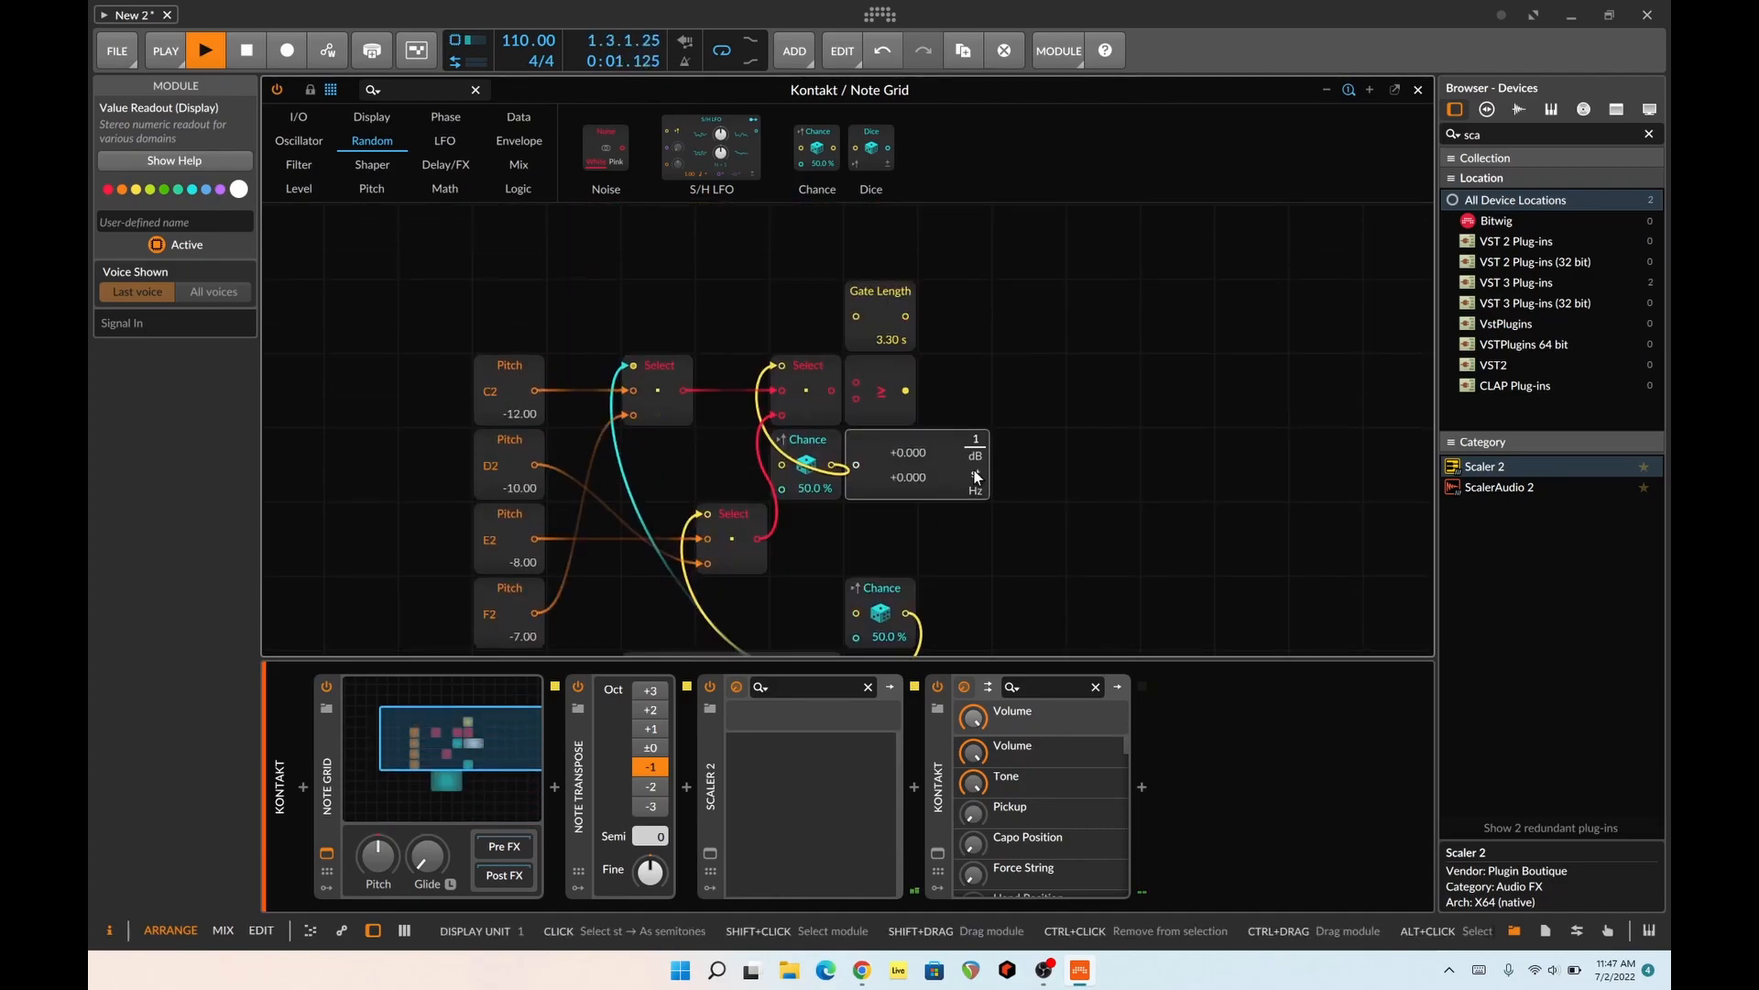
{"action": "key", "text": "ctrl+z"}
{"action": "key", "text": "ctrl+z"}
{"action": "key", "text": "ctrl+z"}
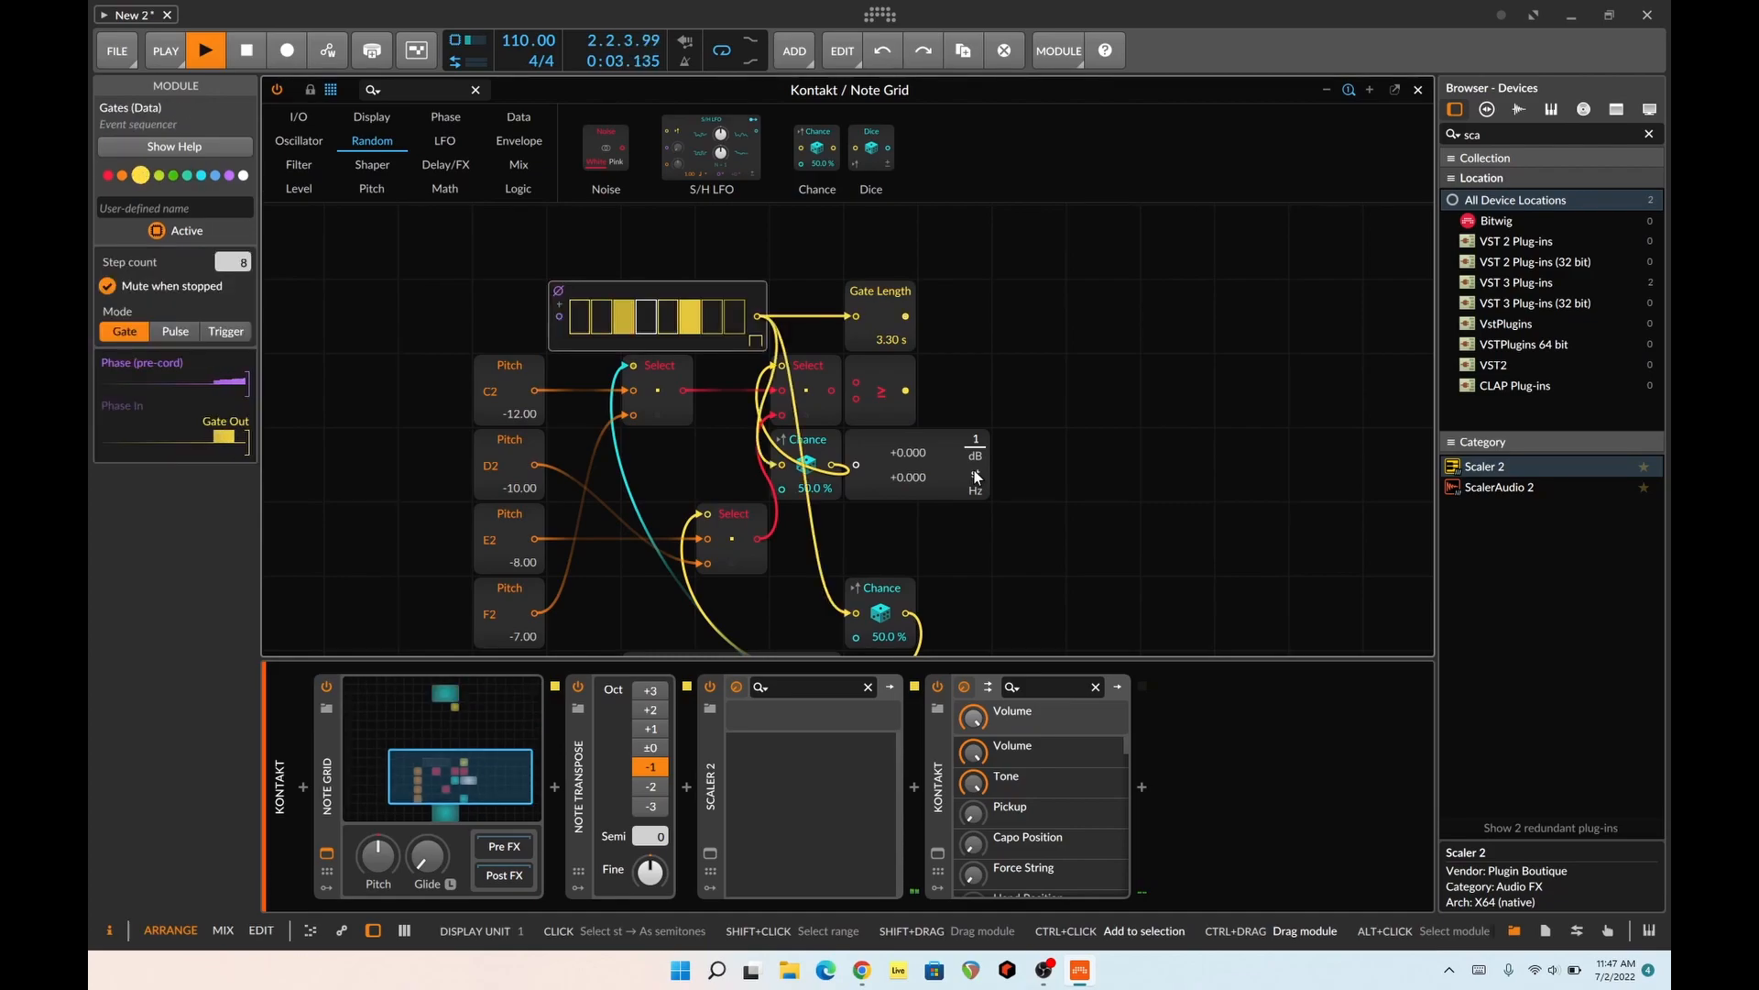
{"action": "scroll", "coordinate": [973, 469], "scroll_direction": "down", "scroll_amount": 5}
{"action": "scroll", "coordinate": [974, 470], "scroll_direction": "up", "scroll_amount": 3}
{"action": "key", "text": "ctrl+z"}
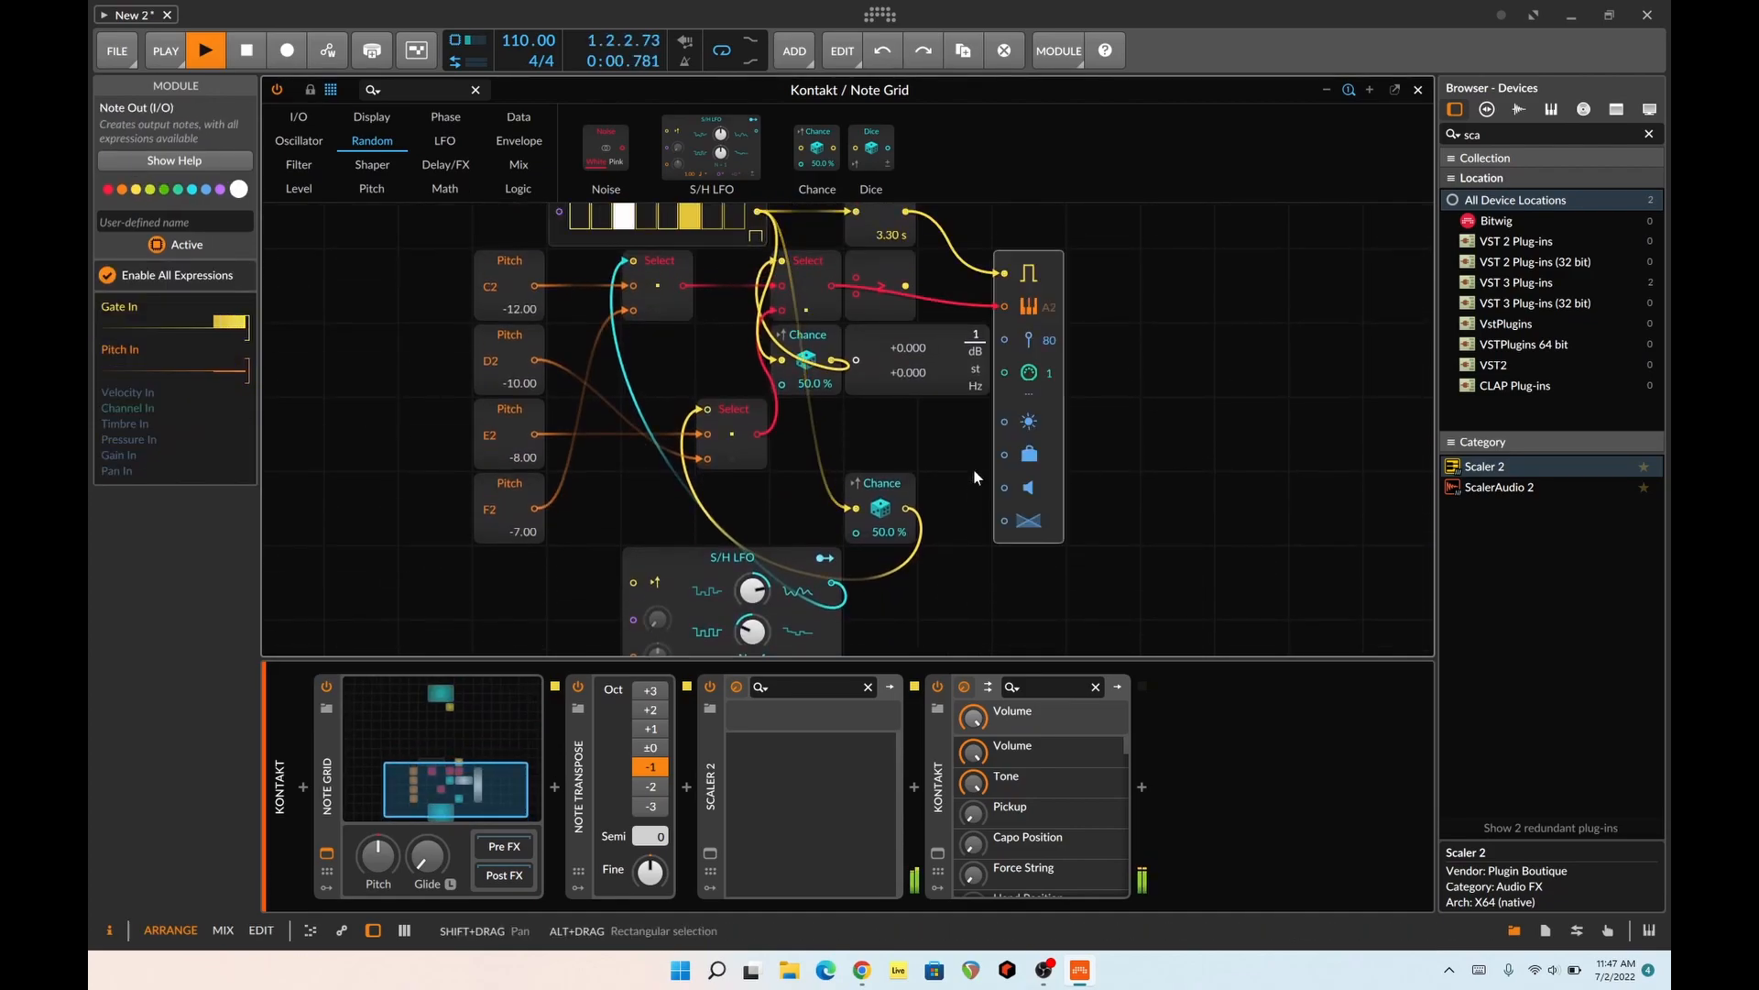
{"action": "scroll", "coordinate": [973, 469], "scroll_direction": "up", "scroll_amount": 5}
{"action": "scroll", "coordinate": [973, 470], "scroll_direction": "down", "scroll_amount": 4}
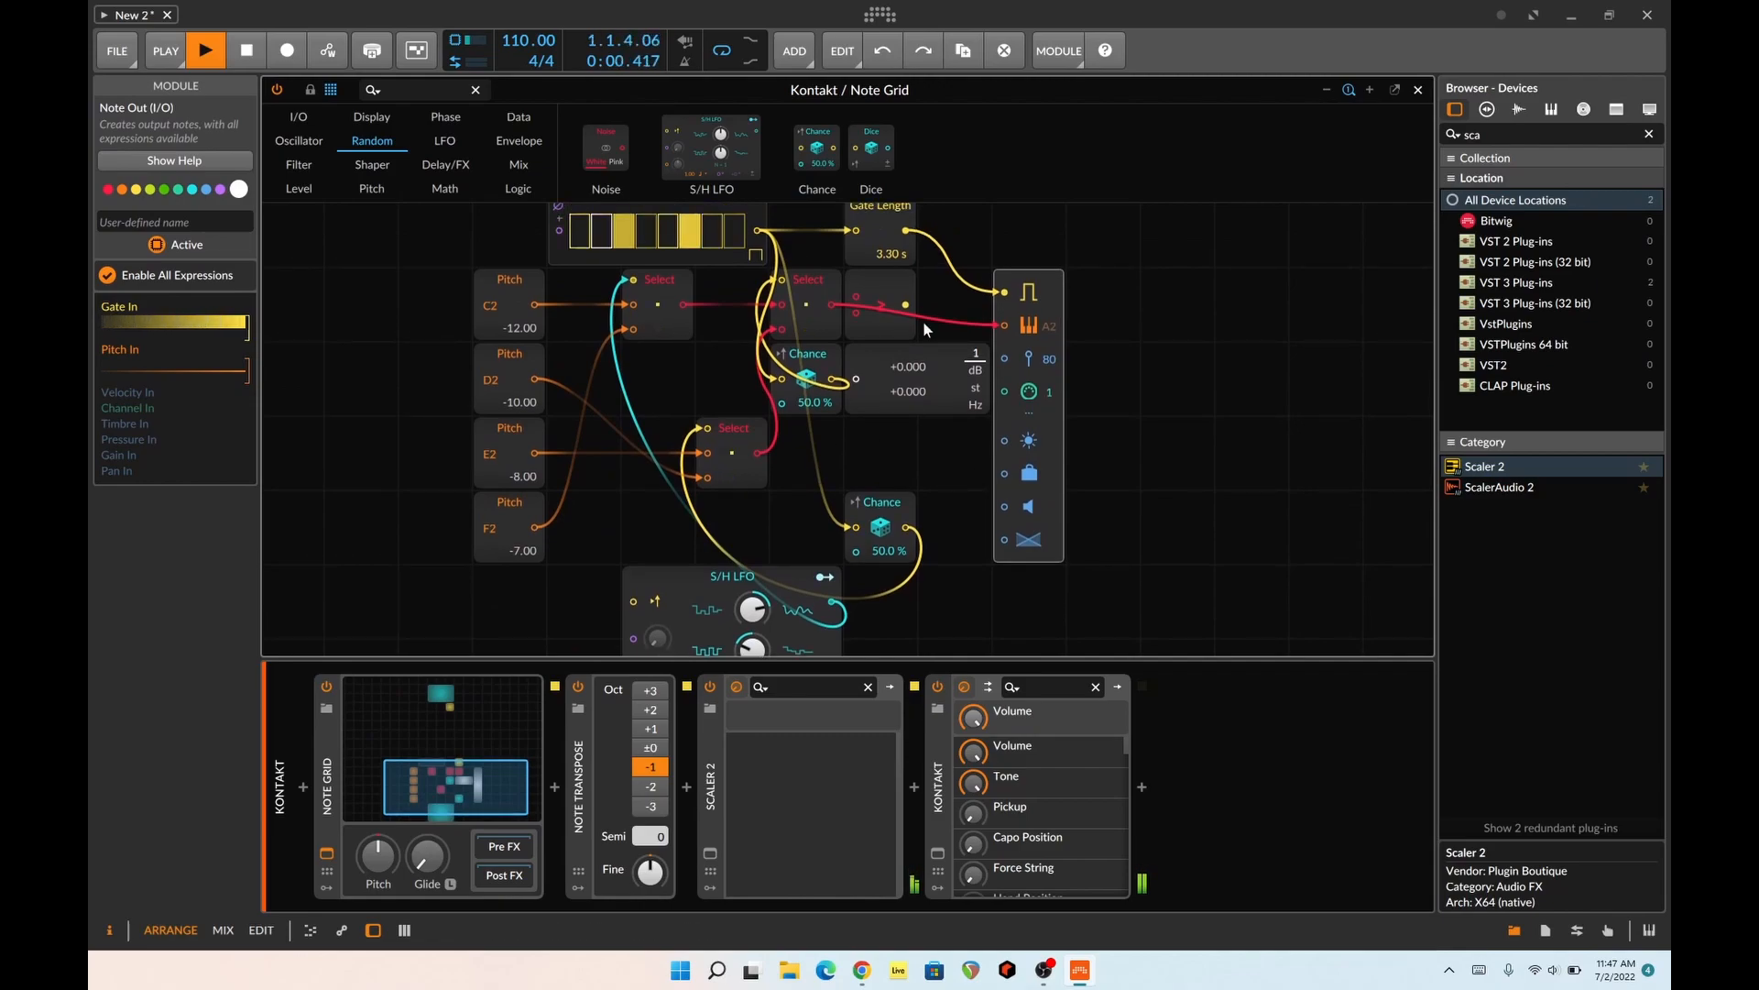
- Delete the unused uppermost S/H LFO and the 50.0 ms Gate Length modules from the grid again
{"action": "left_click", "coordinate": [426, 695]}
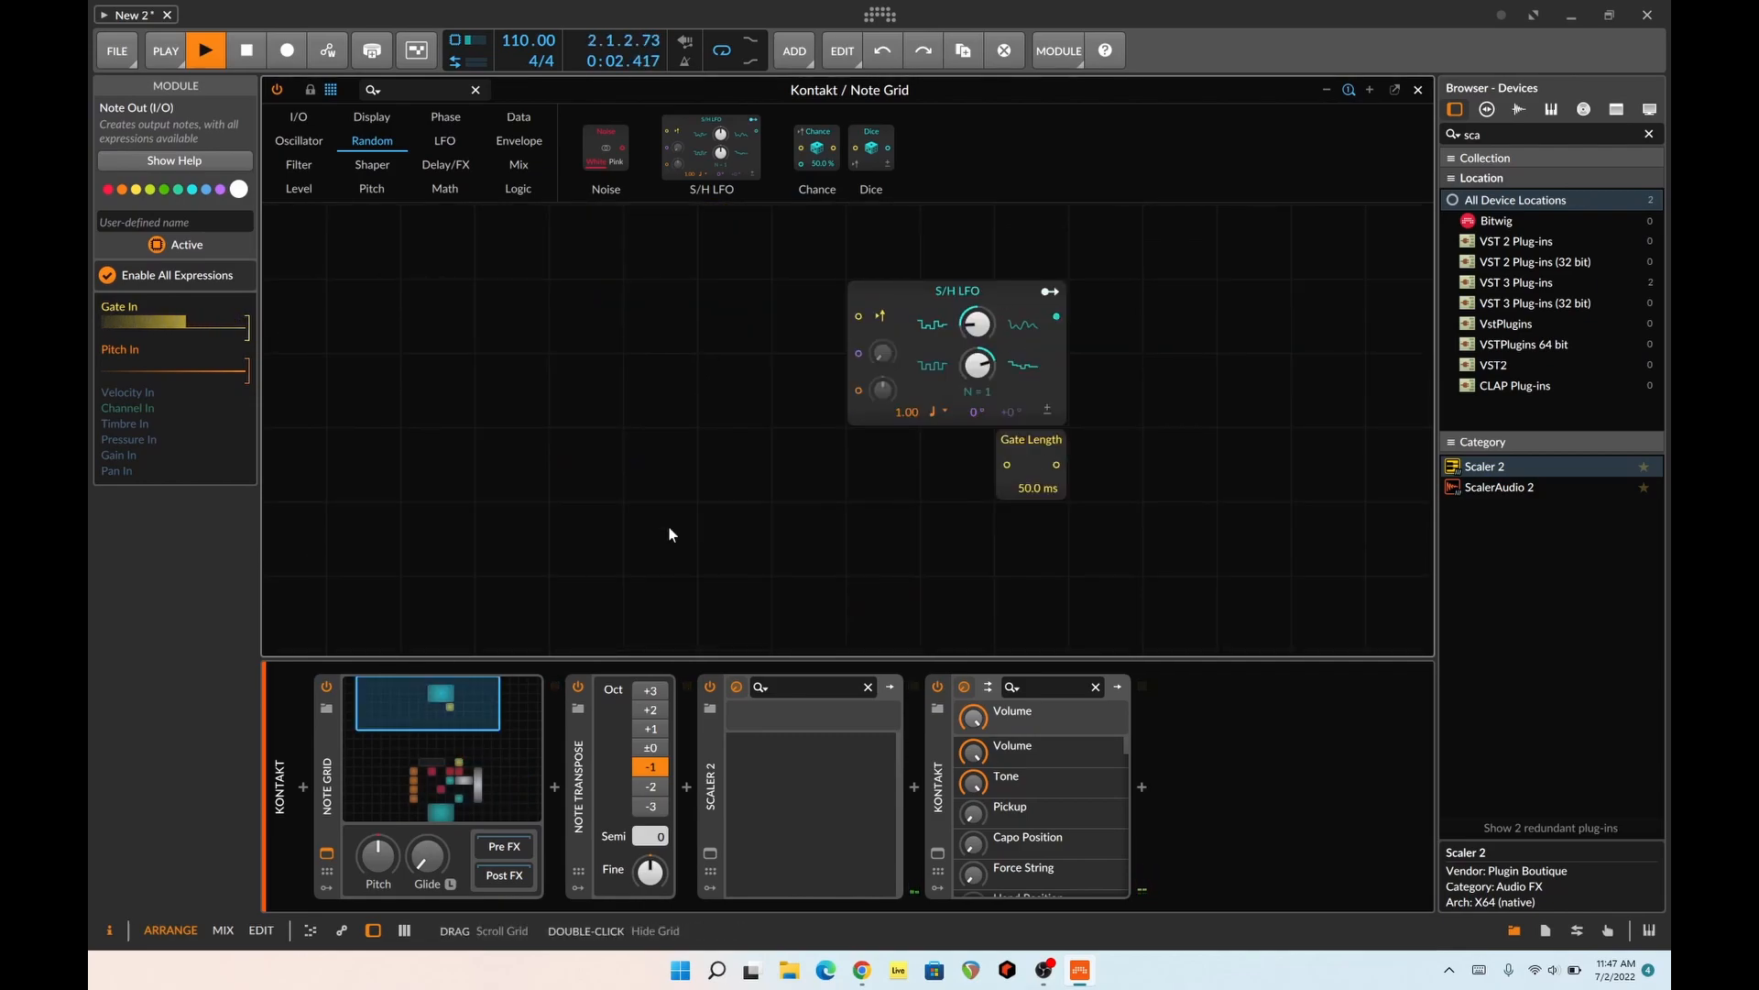
{"action": "left_click", "coordinate": [1000, 302]}
{"action": "key", "text": "Delete"}
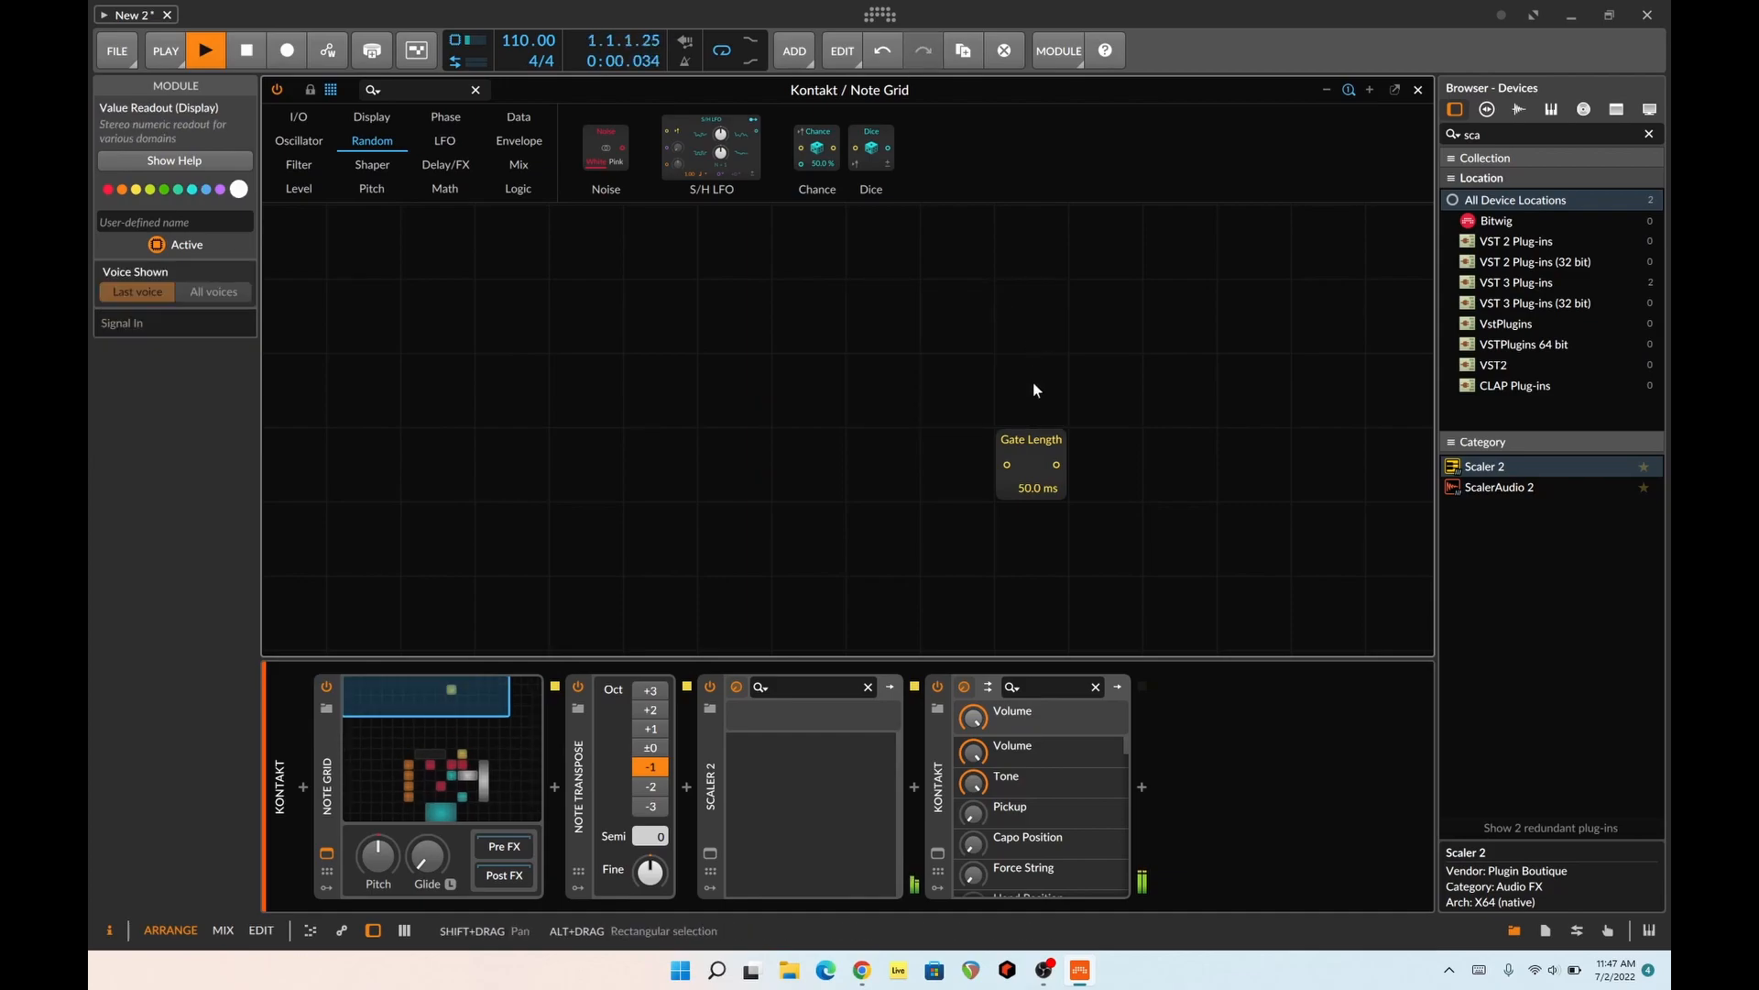
{"action": "left_click", "coordinate": [1026, 412]}
{"action": "left_click", "coordinate": [1029, 449]}
{"action": "key", "text": "Delete"}
{"action": "scroll", "coordinate": [521, 591], "scroll_direction": "down", "scroll_amount": 3}
{"action": "scroll", "coordinate": [521, 591], "scroll_direction": "right", "scroll_amount": 3}
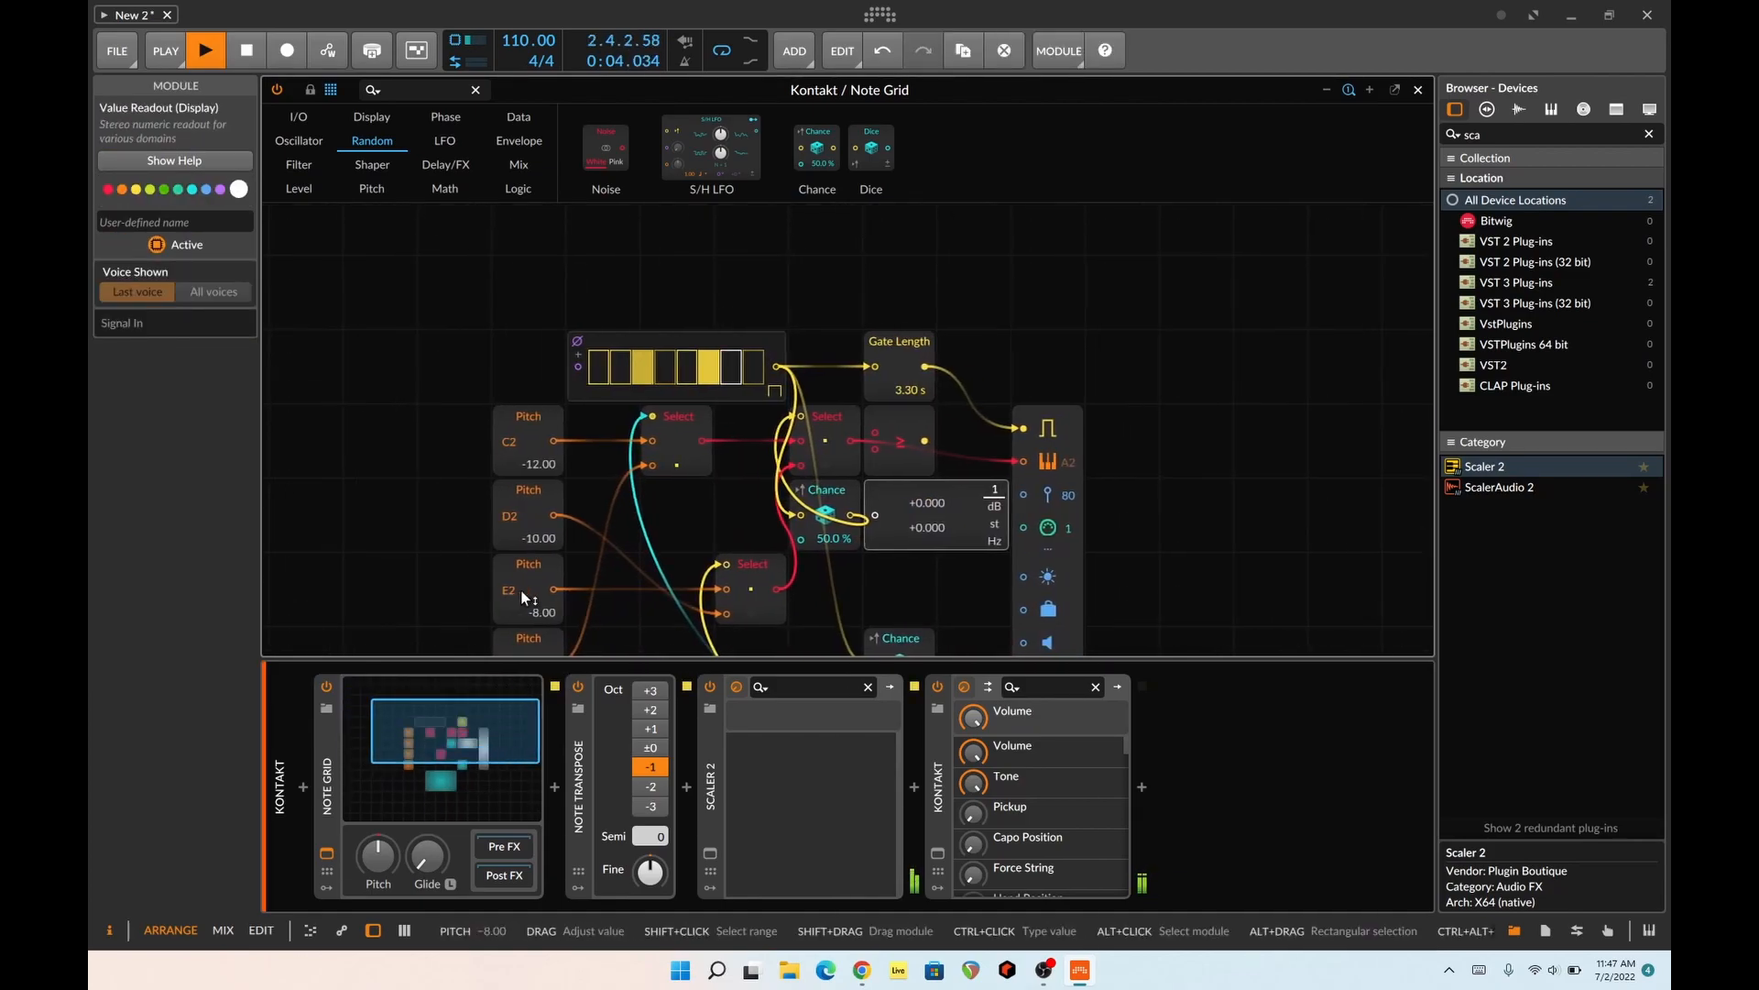
{"action": "scroll", "coordinate": [522, 591], "scroll_direction": "down", "scroll_amount": 2}
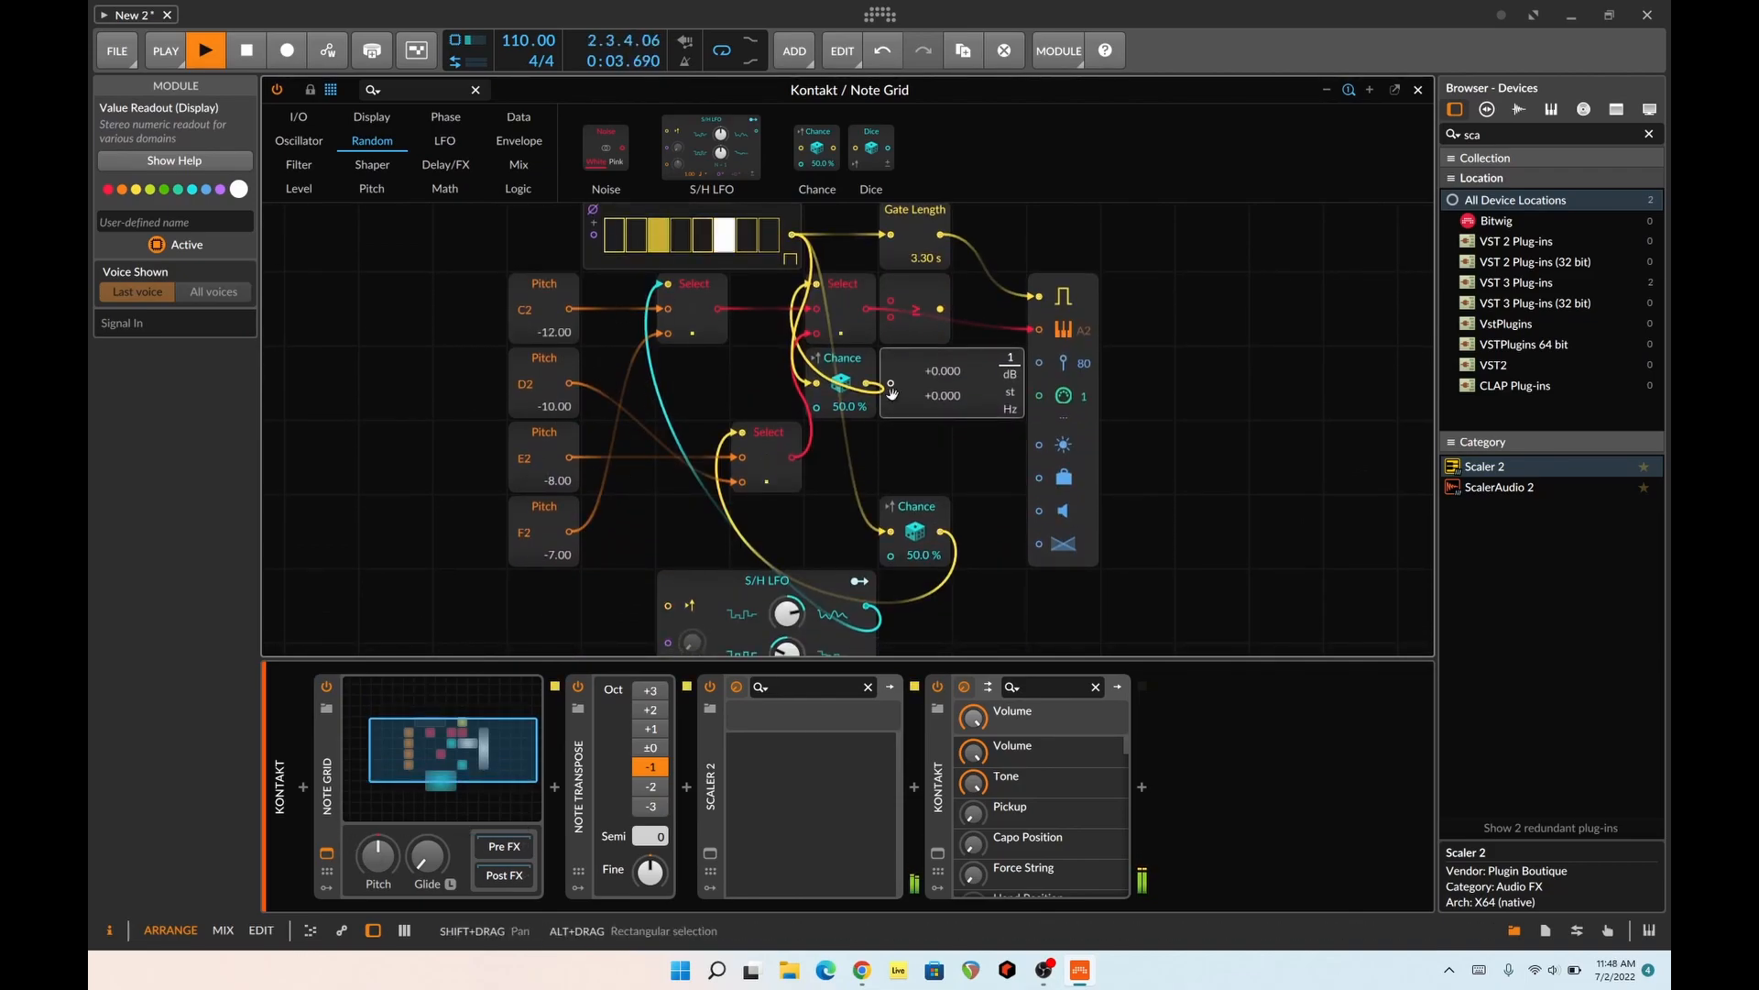
- Close the Note Grid editor and load the Carousel preset in the Master track's ValhallaSupermassive, closing its window when done
{"action": "left_click", "coordinate": [1416, 90]}
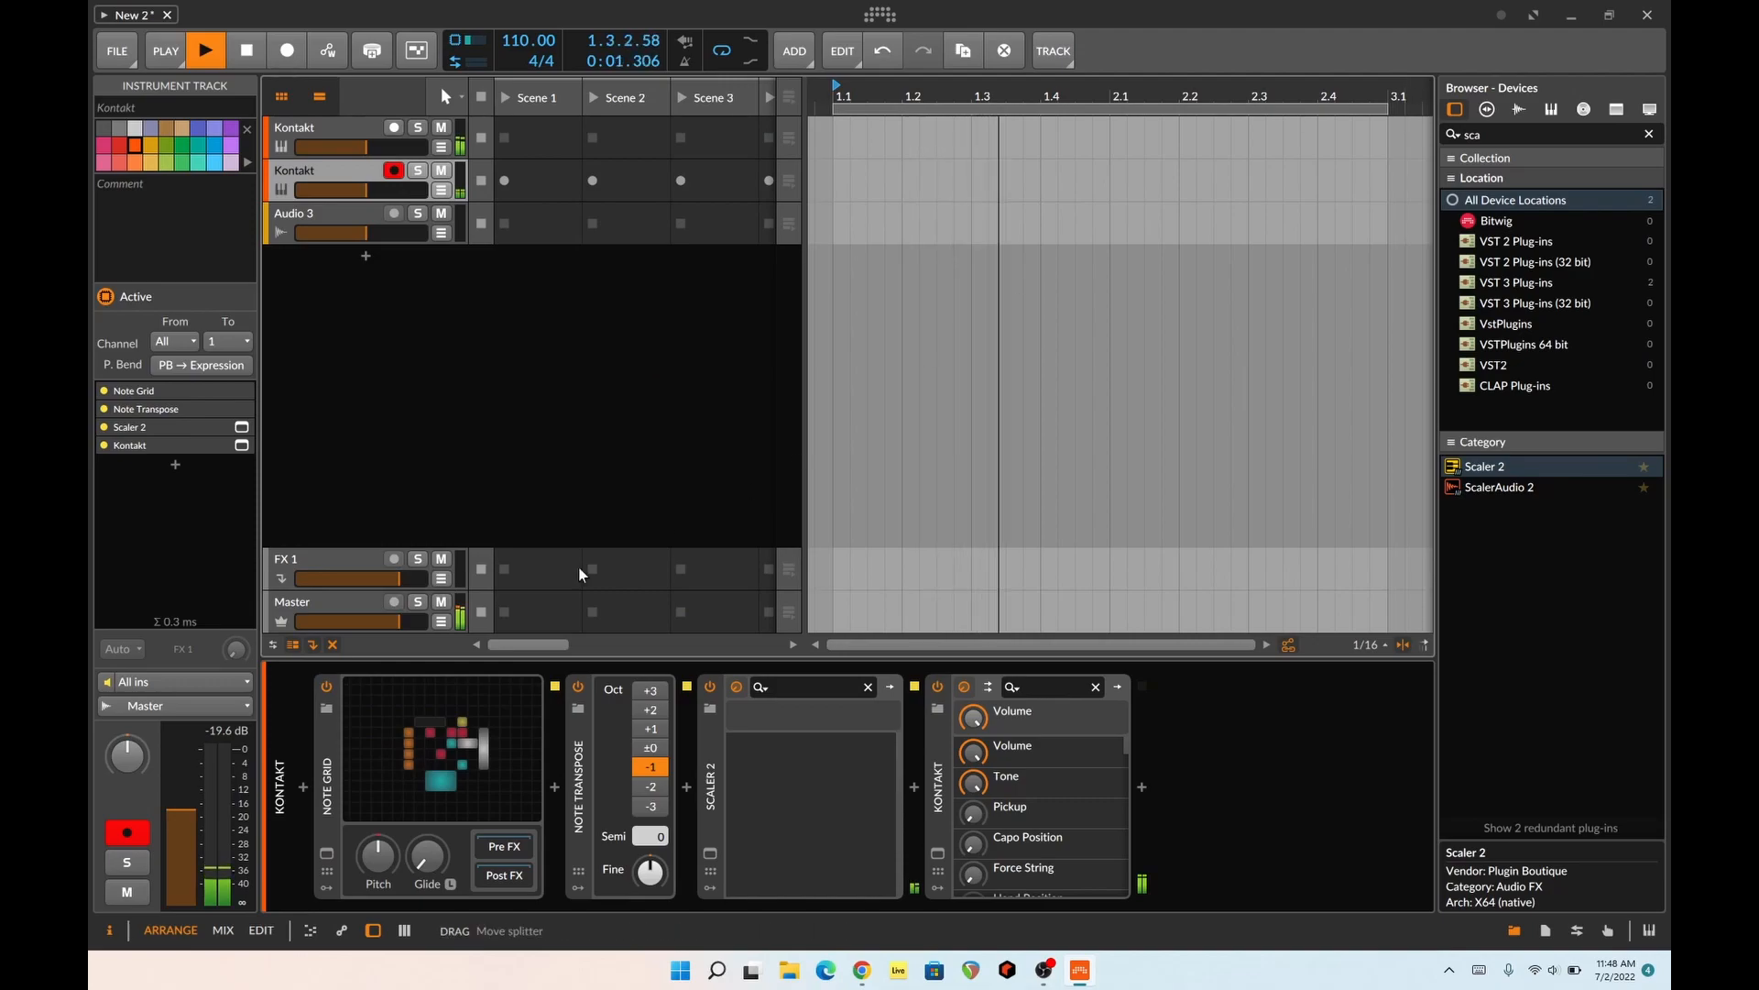
{"action": "left_click", "coordinate": [371, 612]}
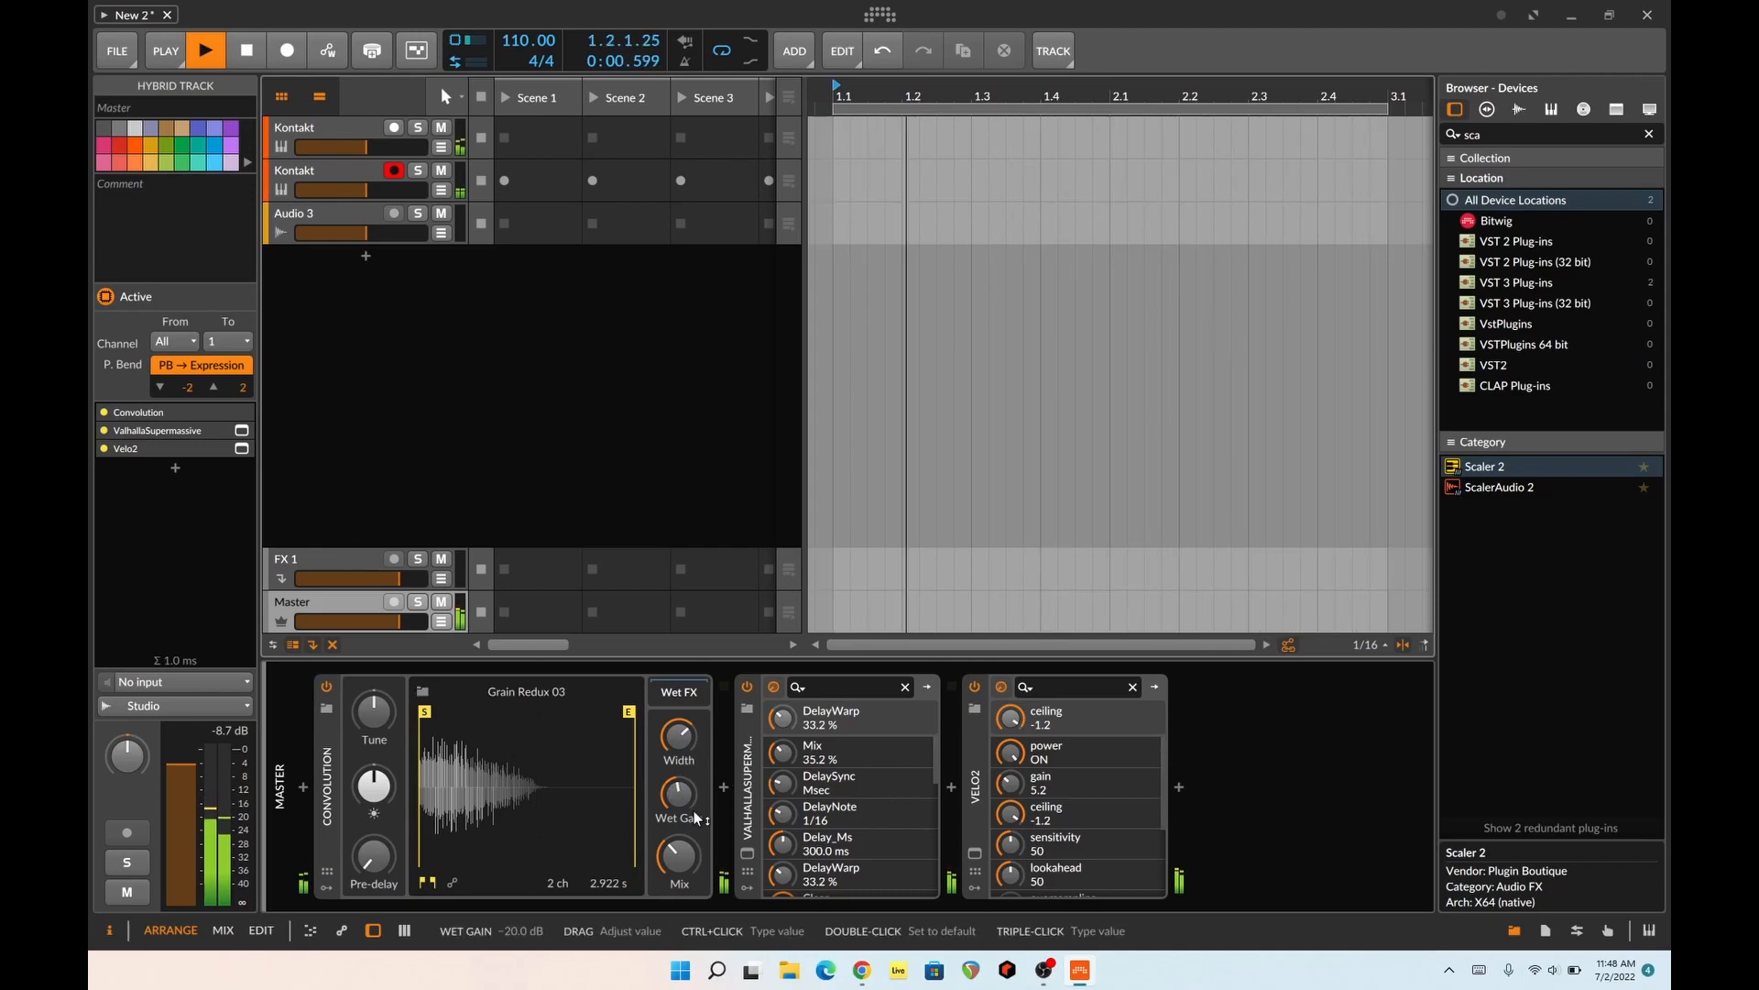
{"action": "left_click", "coordinate": [747, 855]}
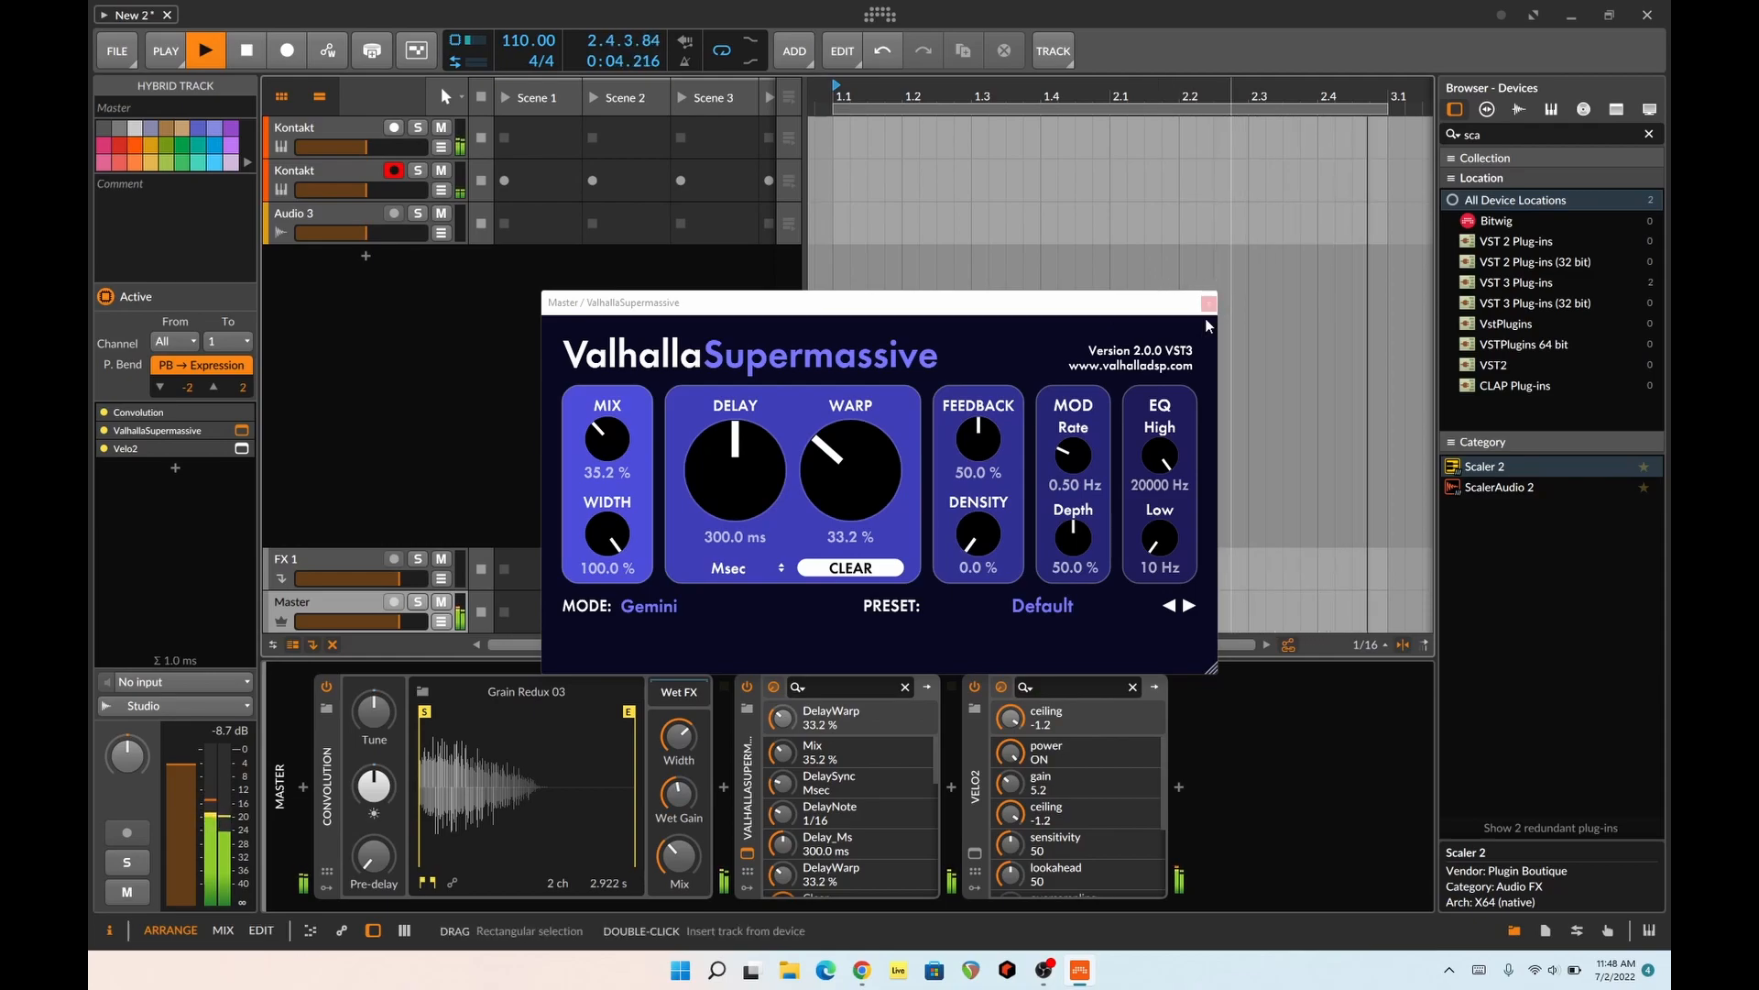
{"action": "left_click", "coordinate": [1190, 615]}
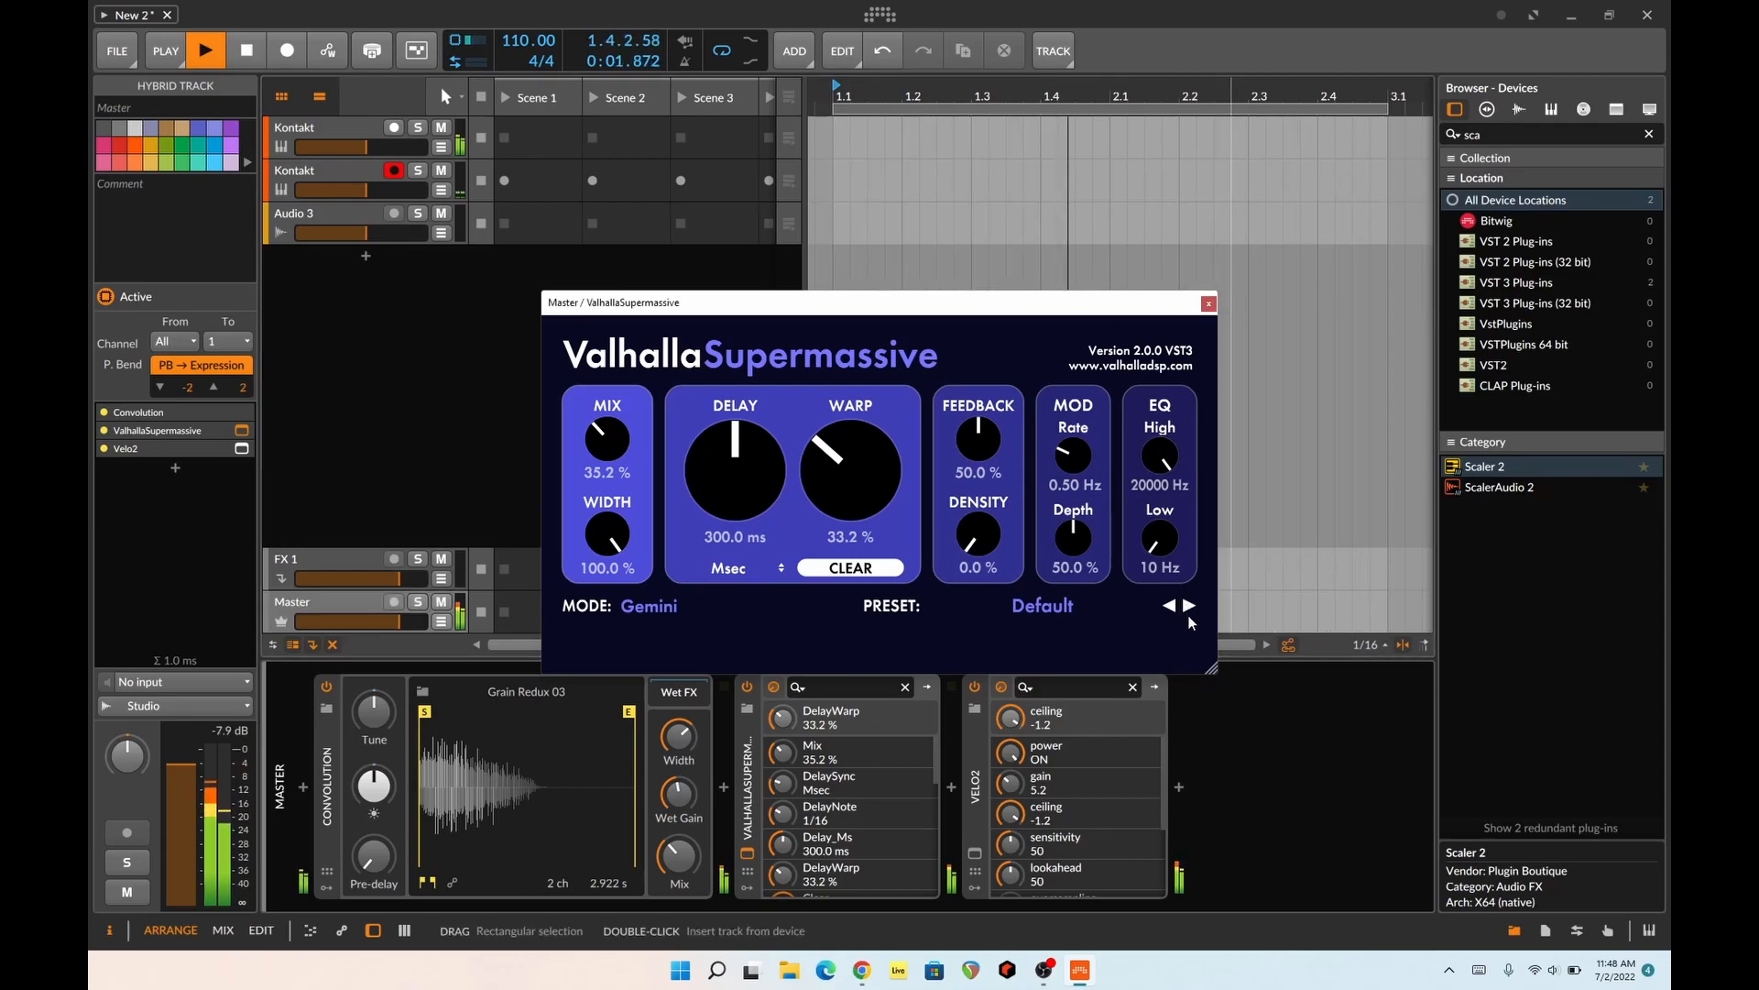
{"action": "left_click", "coordinate": [1190, 605]}
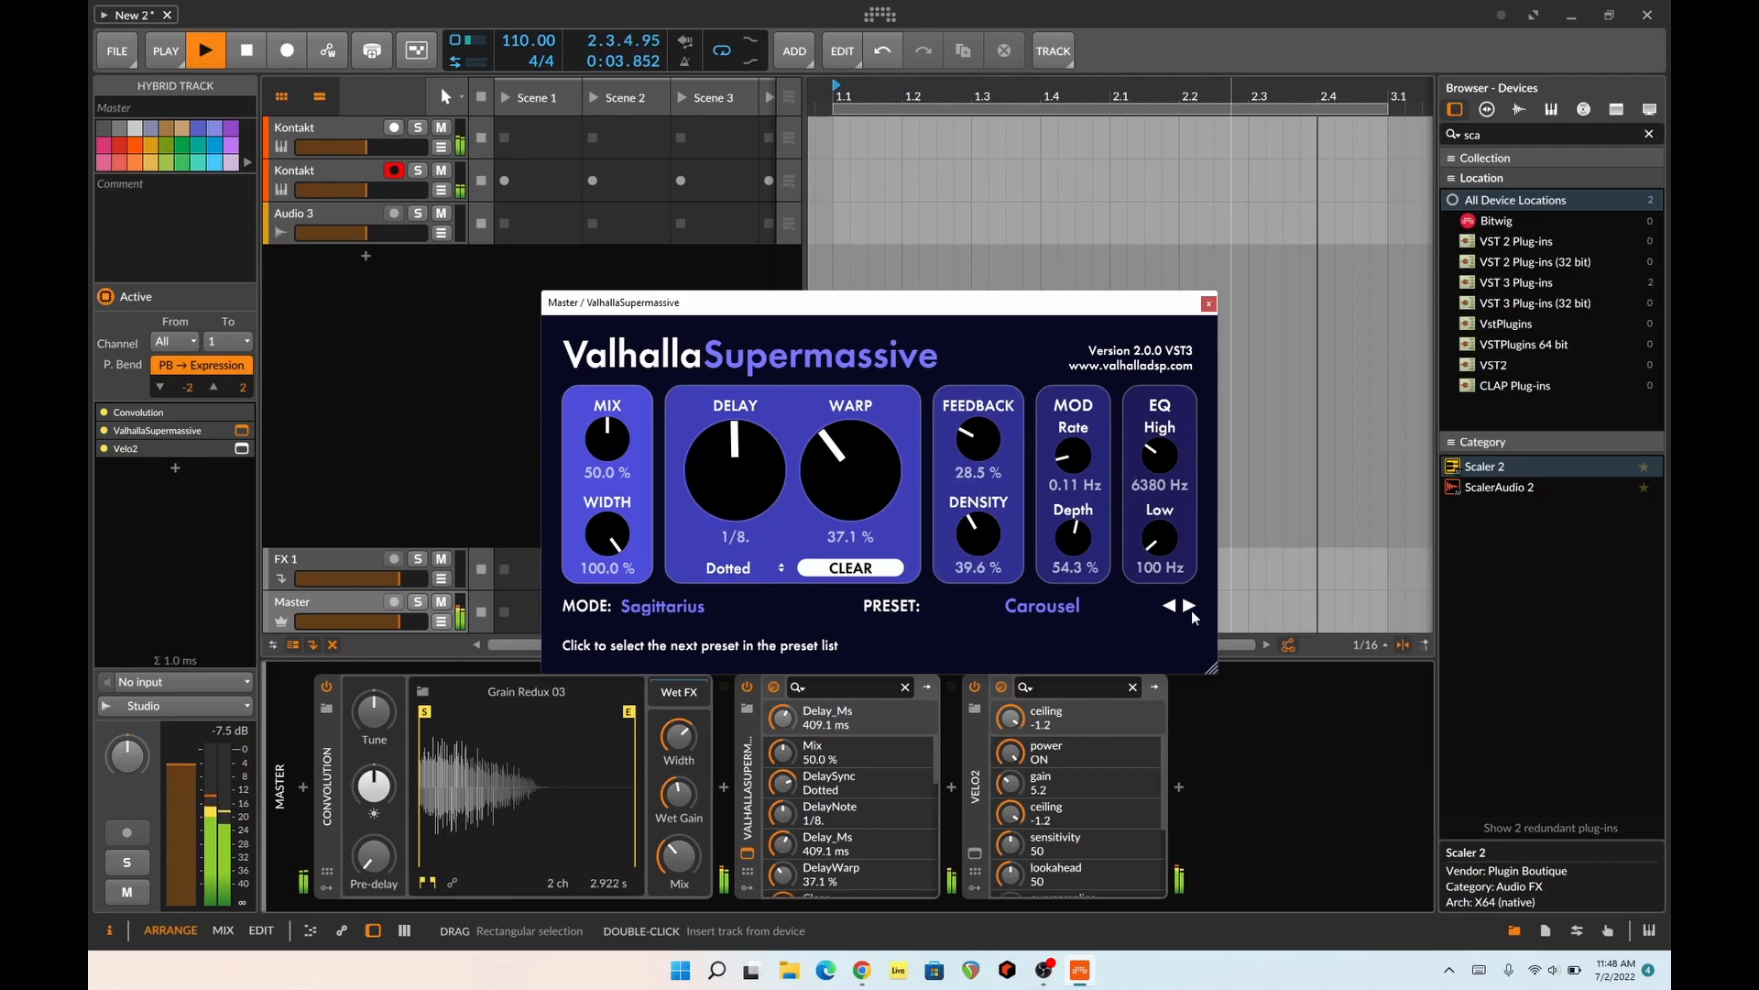
{"action": "left_click", "coordinate": [1209, 303]}
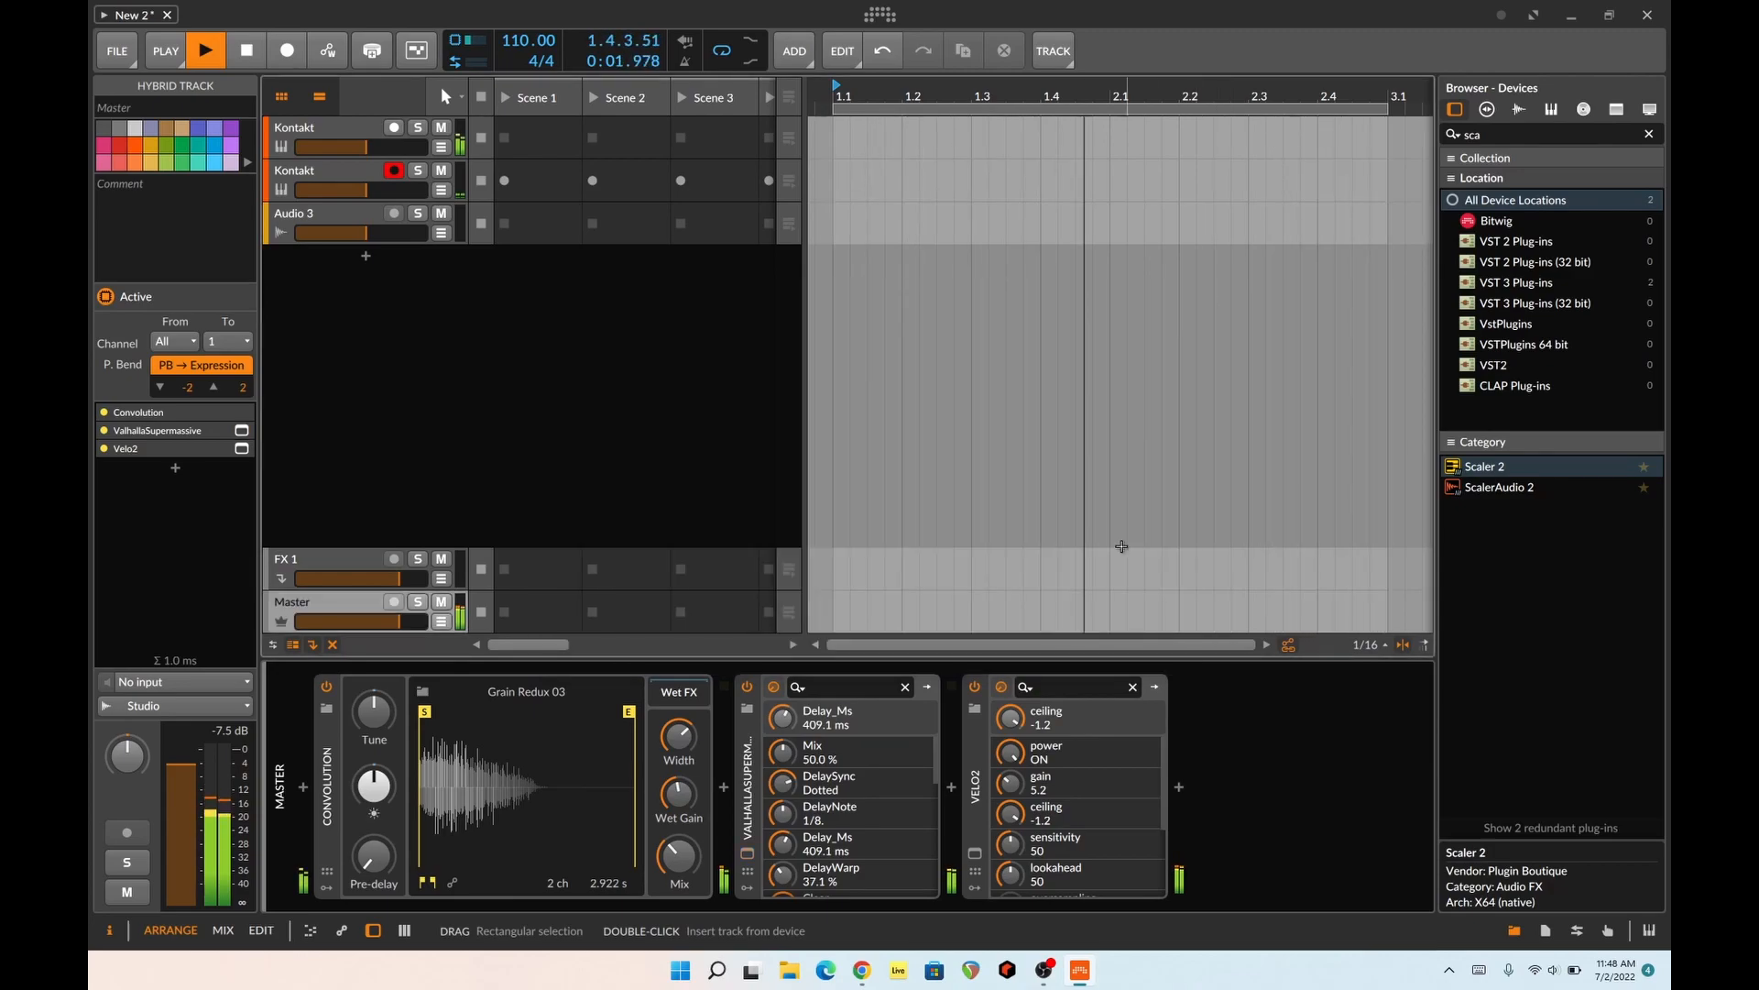
- Switch the Master track's Velo2 loudness meter to LUFS and close the plug-in window
{"action": "left_click", "coordinate": [974, 852]}
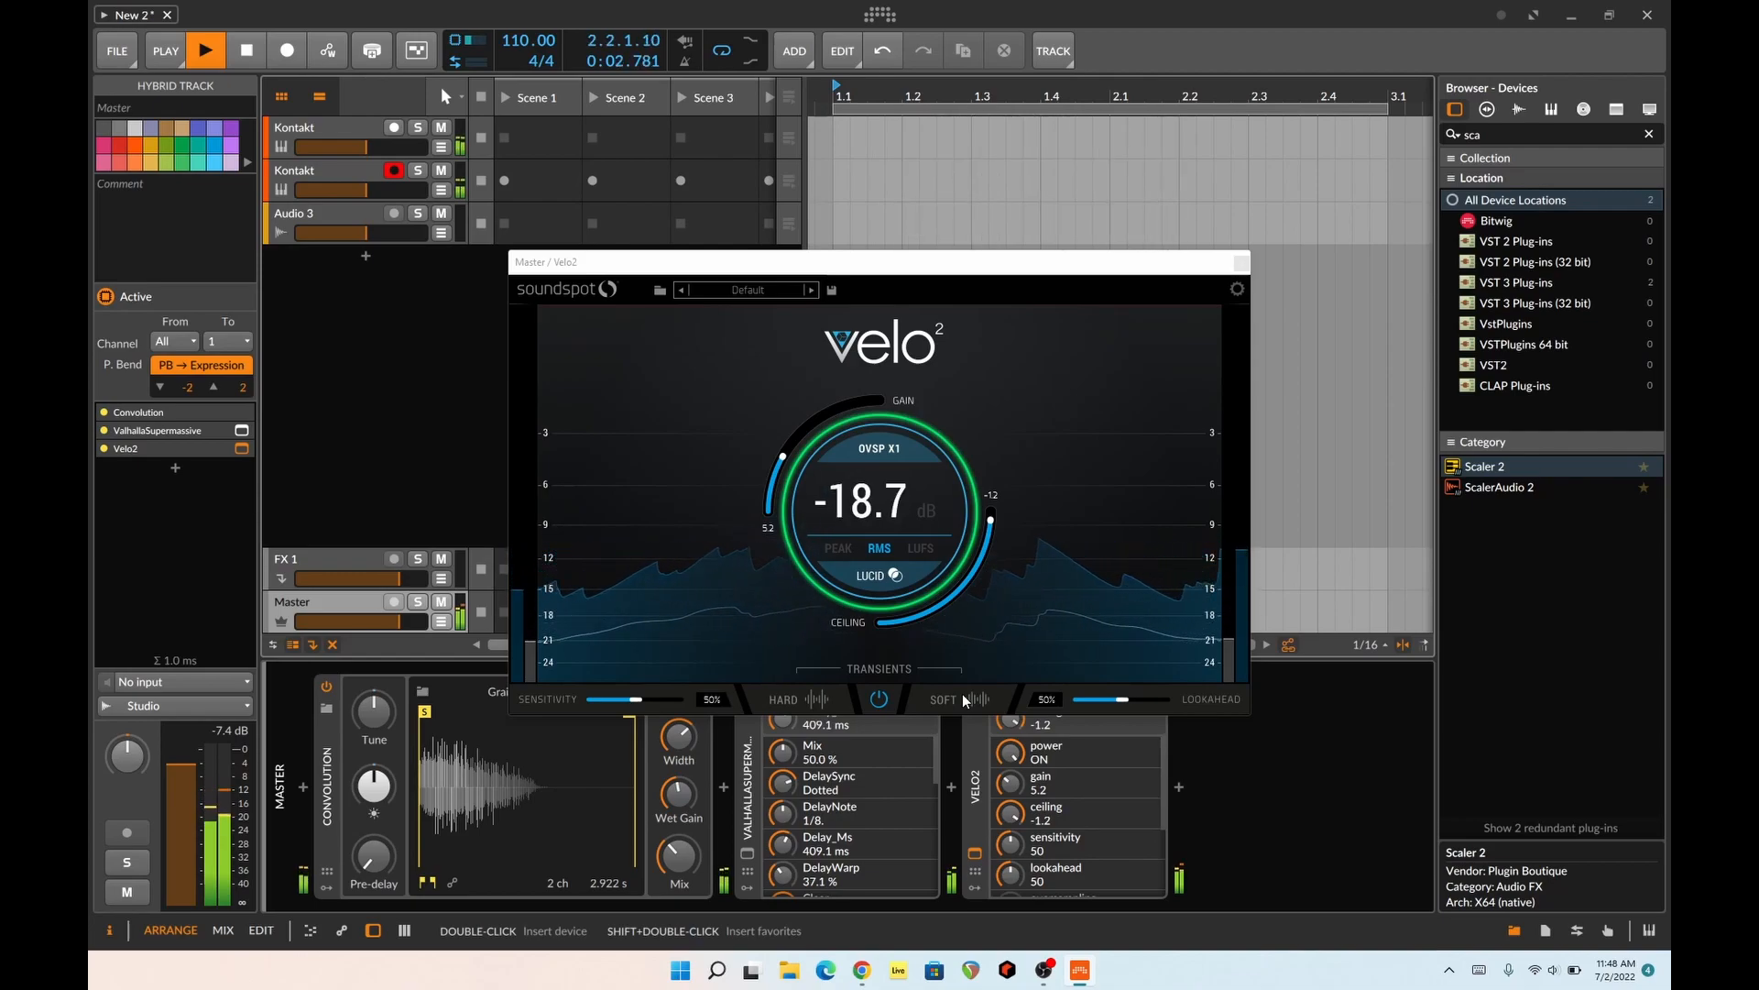
{"action": "left_click", "coordinate": [921, 548]}
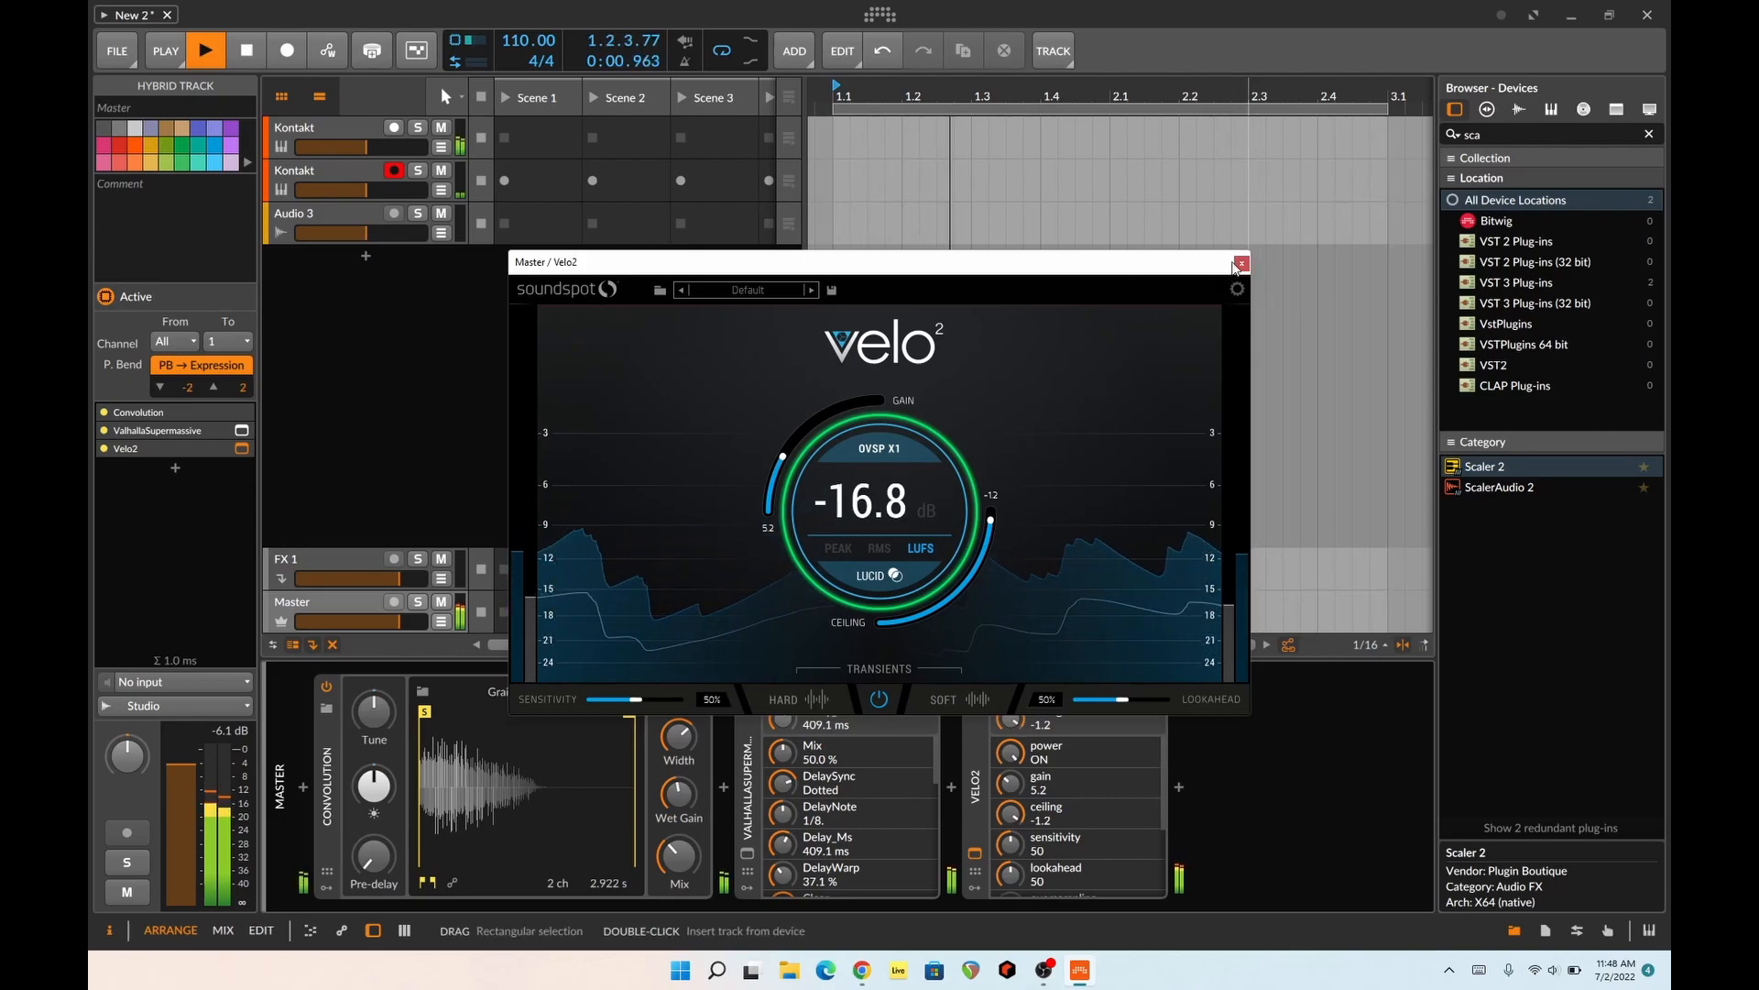
{"action": "left_click", "coordinate": [1239, 264]}
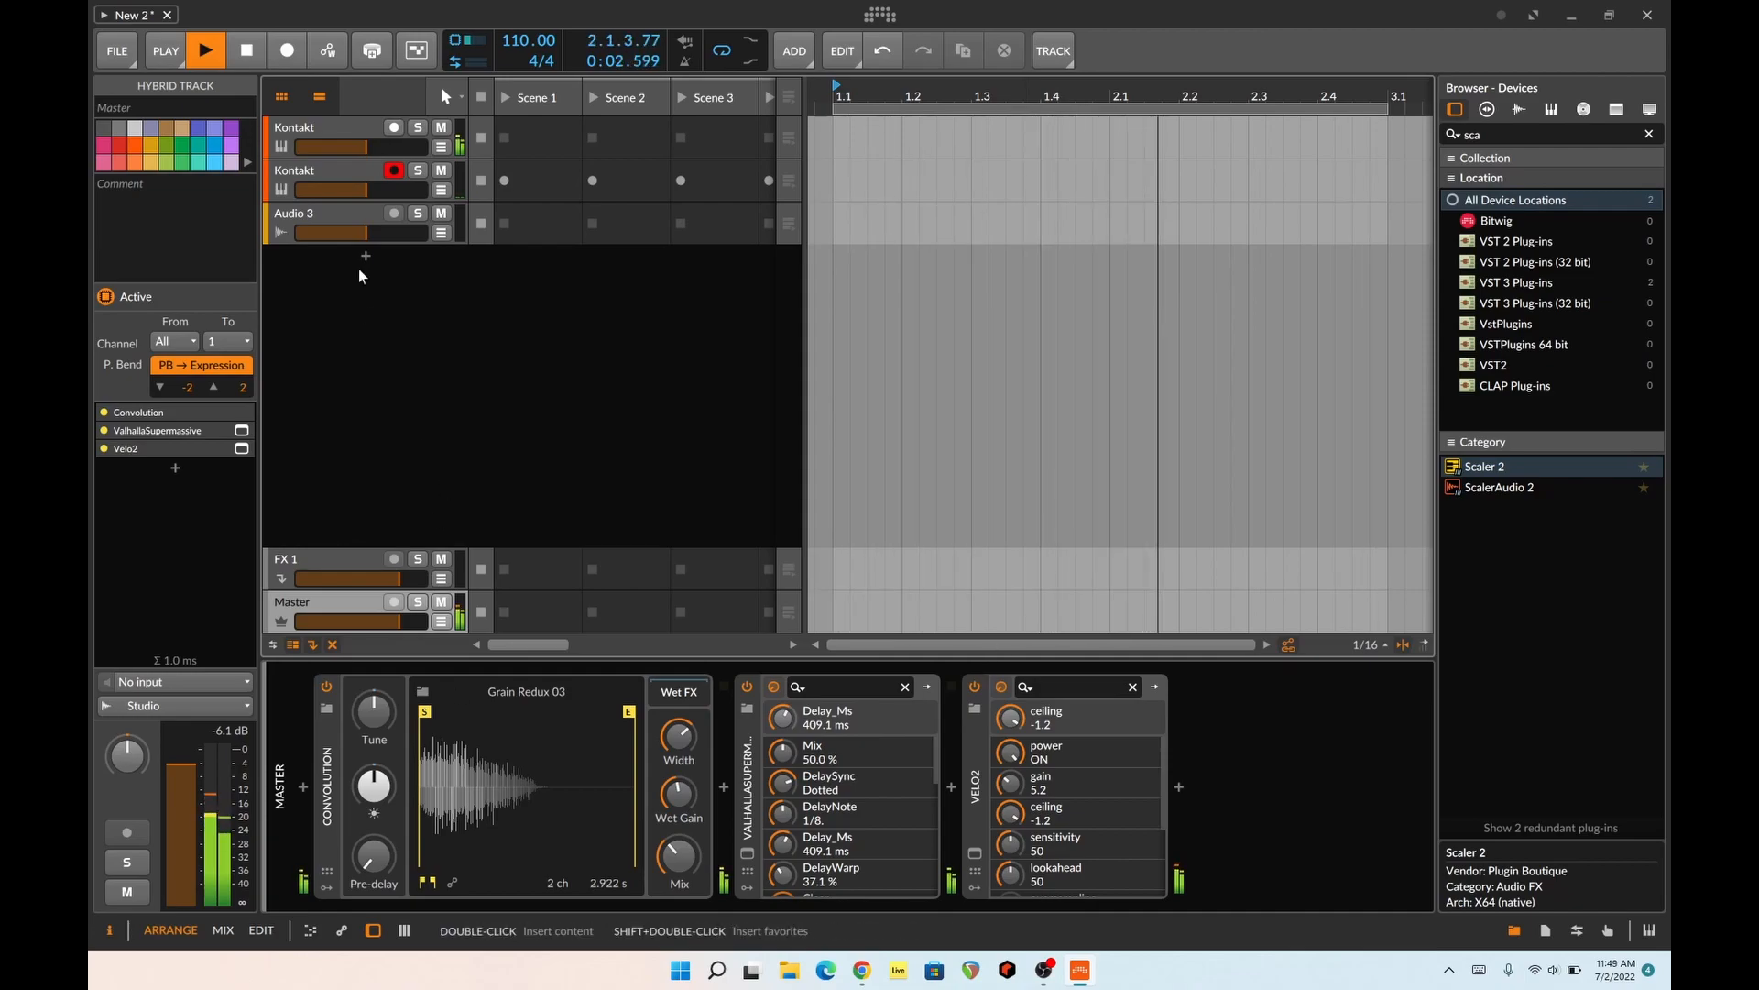
- Open the first Kontakt track's Note Grid and examine its upper Chance and Pitch Quantize section and its lower Pitch and Select section
{"action": "left_click", "coordinate": [337, 142]}
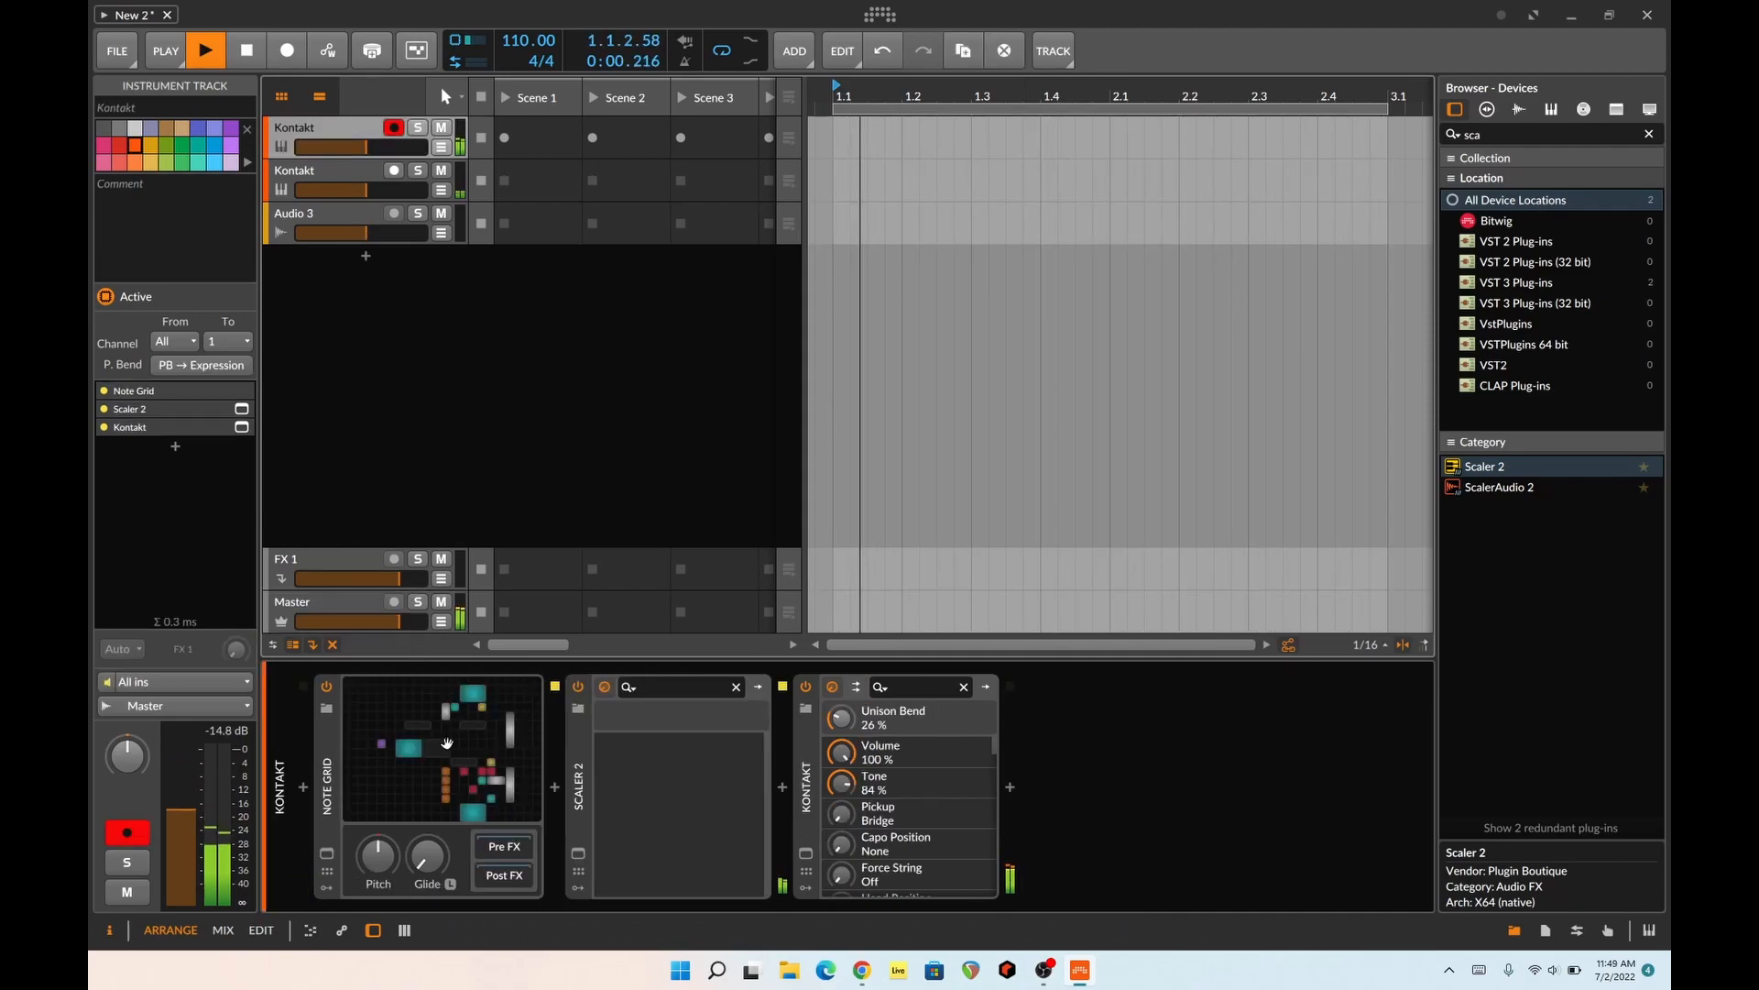
{"action": "left_click", "coordinate": [446, 743]}
{"action": "left_click_drag", "start_coordinate": [447, 744], "coordinate": [472, 717]}
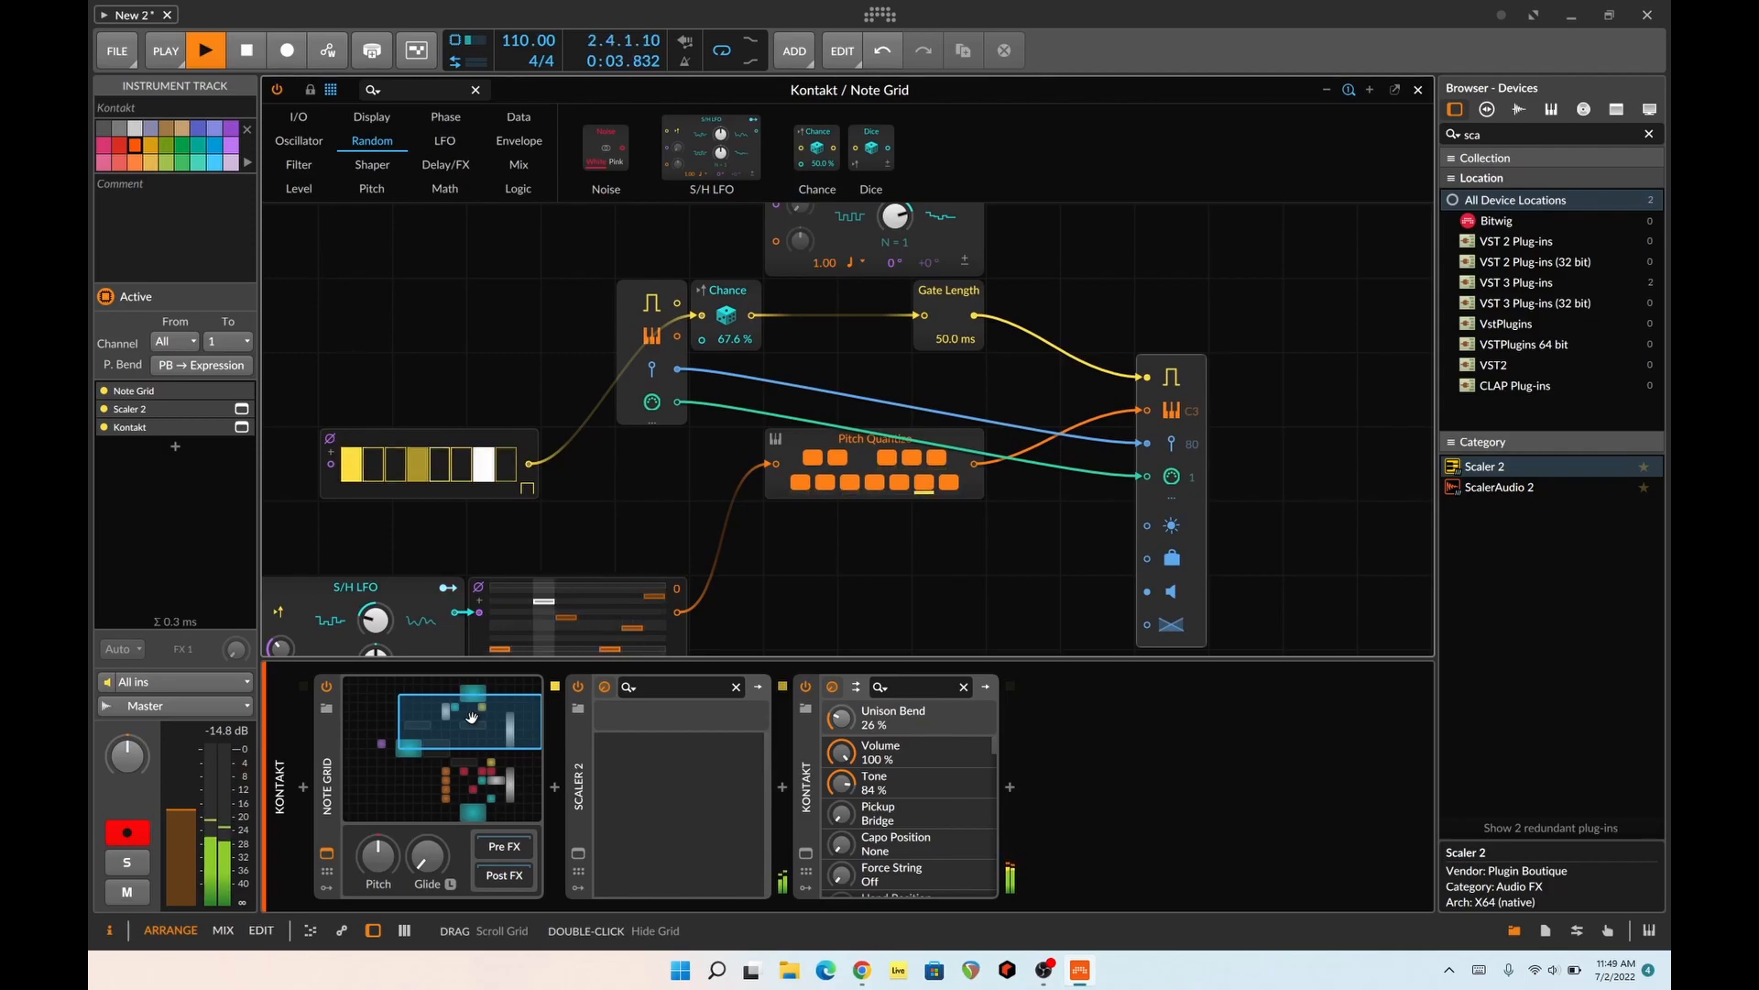
{"action": "left_click", "coordinate": [655, 541]}
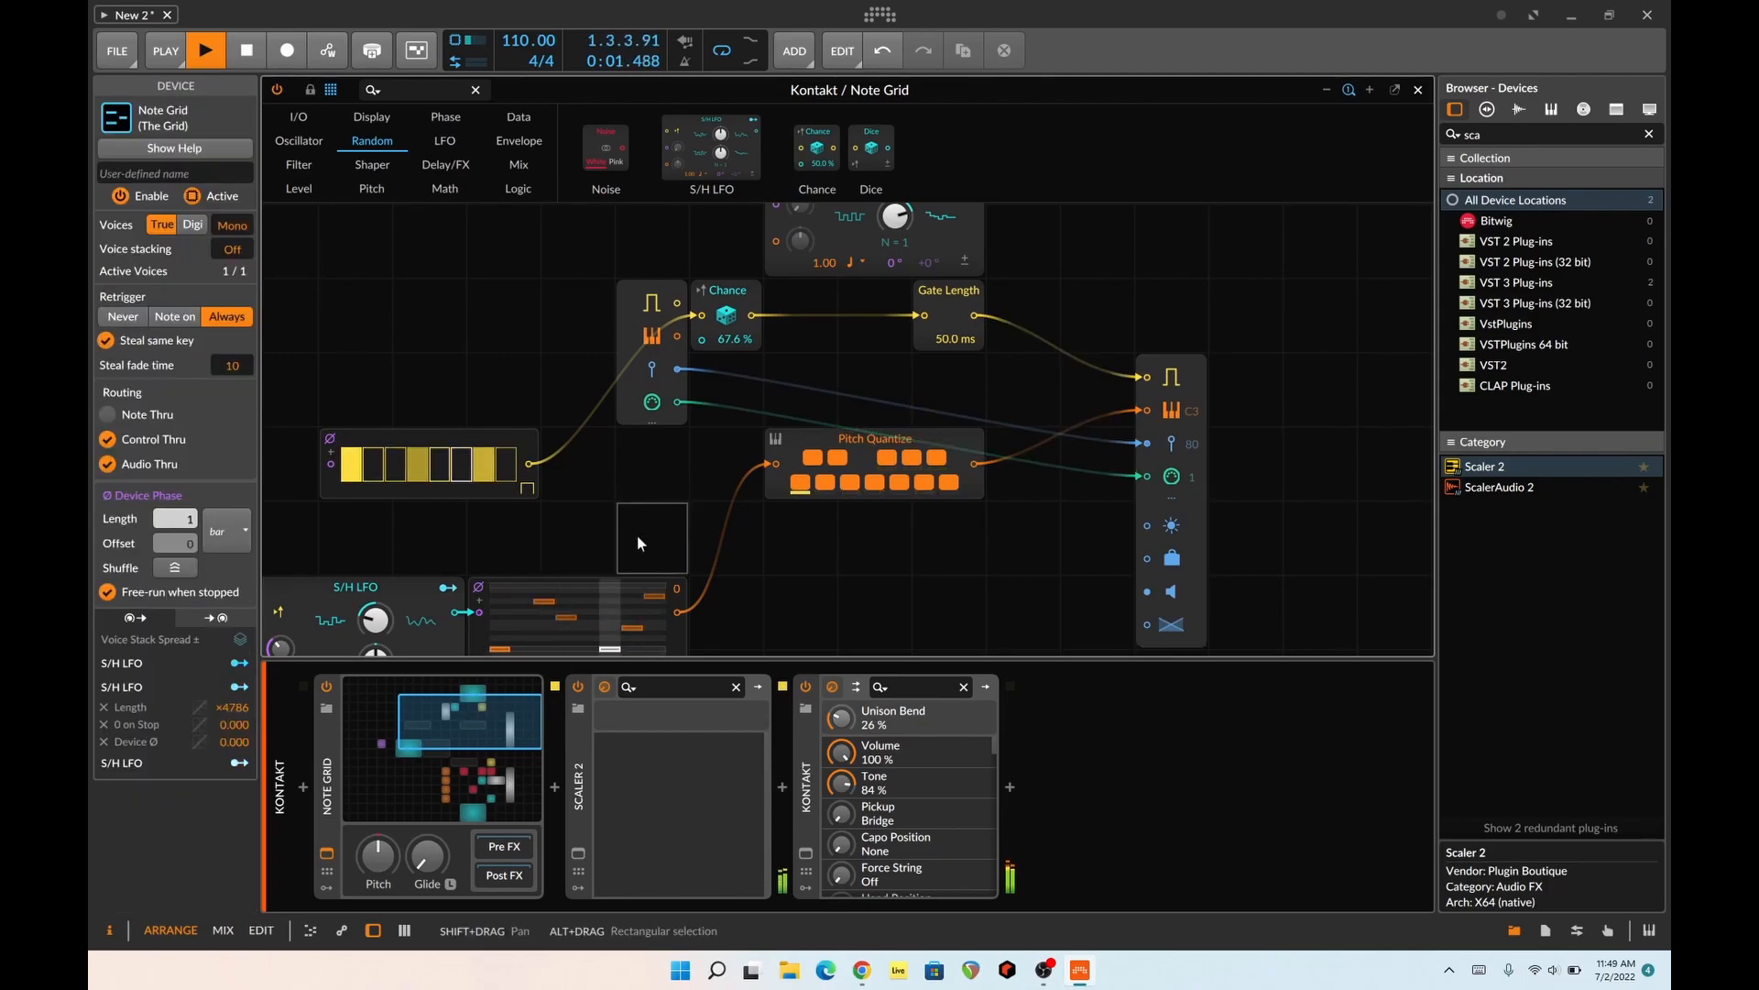
{"action": "left_click_drag", "start_coordinate": [489, 712], "coordinate": [491, 766]}
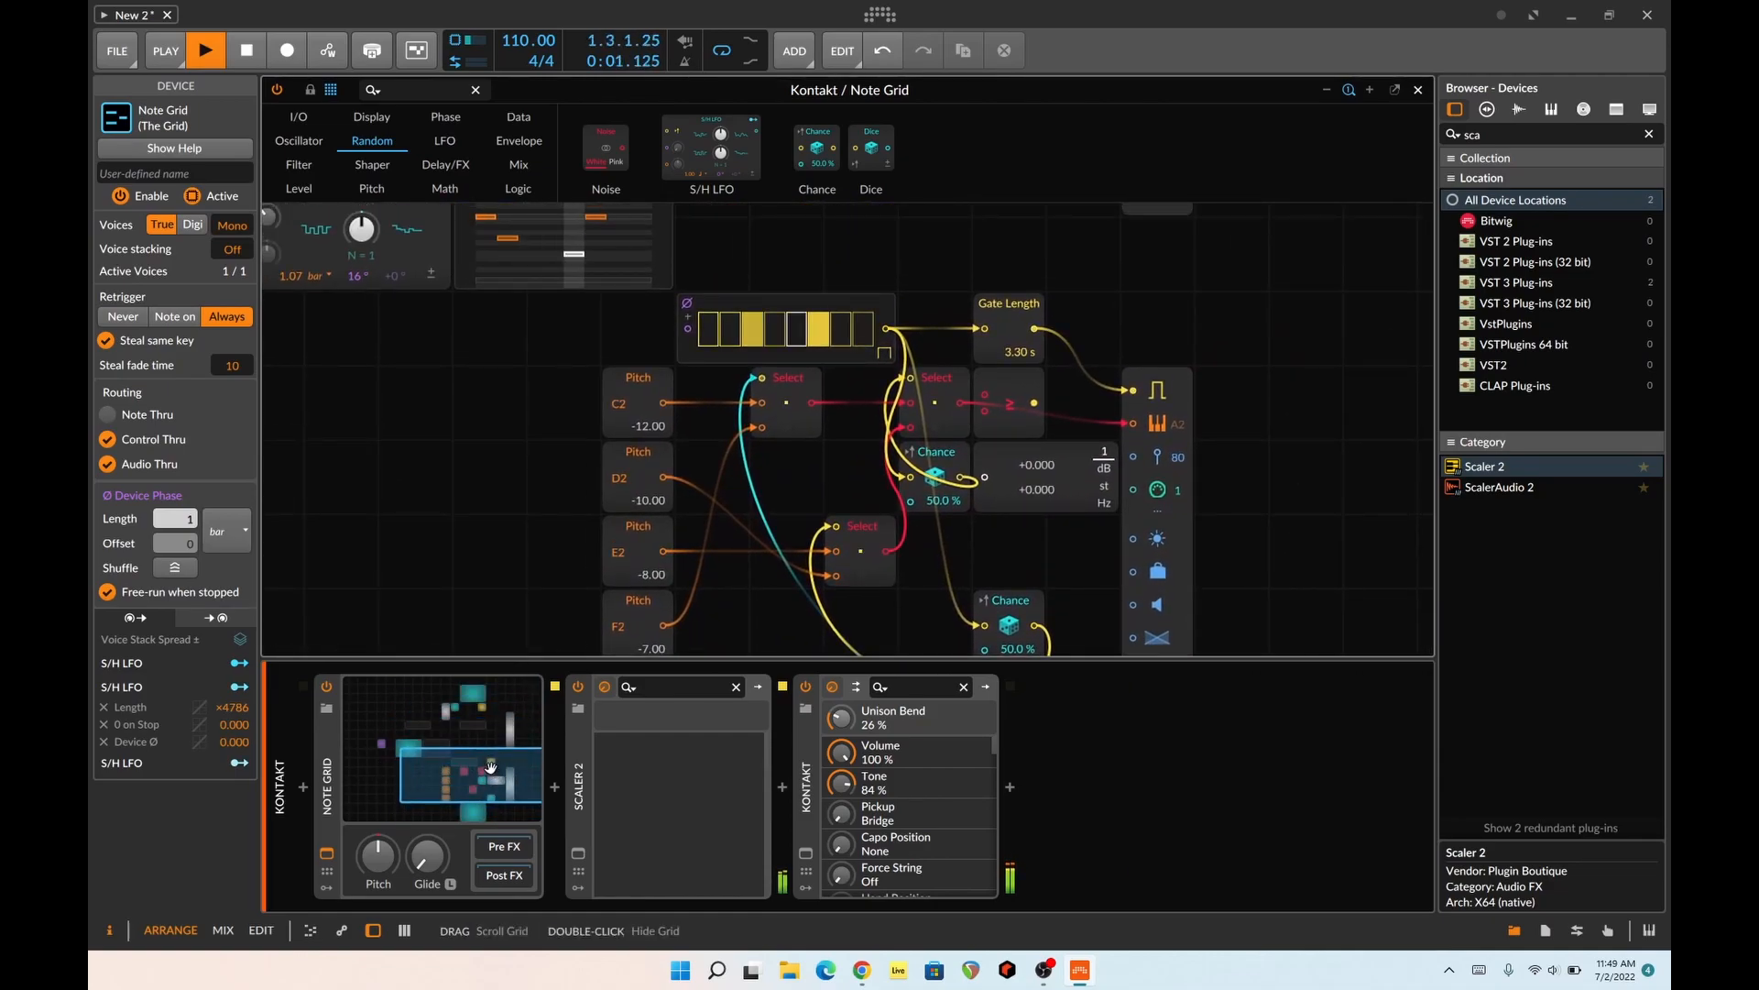
- Stop playback and save the project under the name randoGuitarAmb
{"action": "key", "text": "space"}
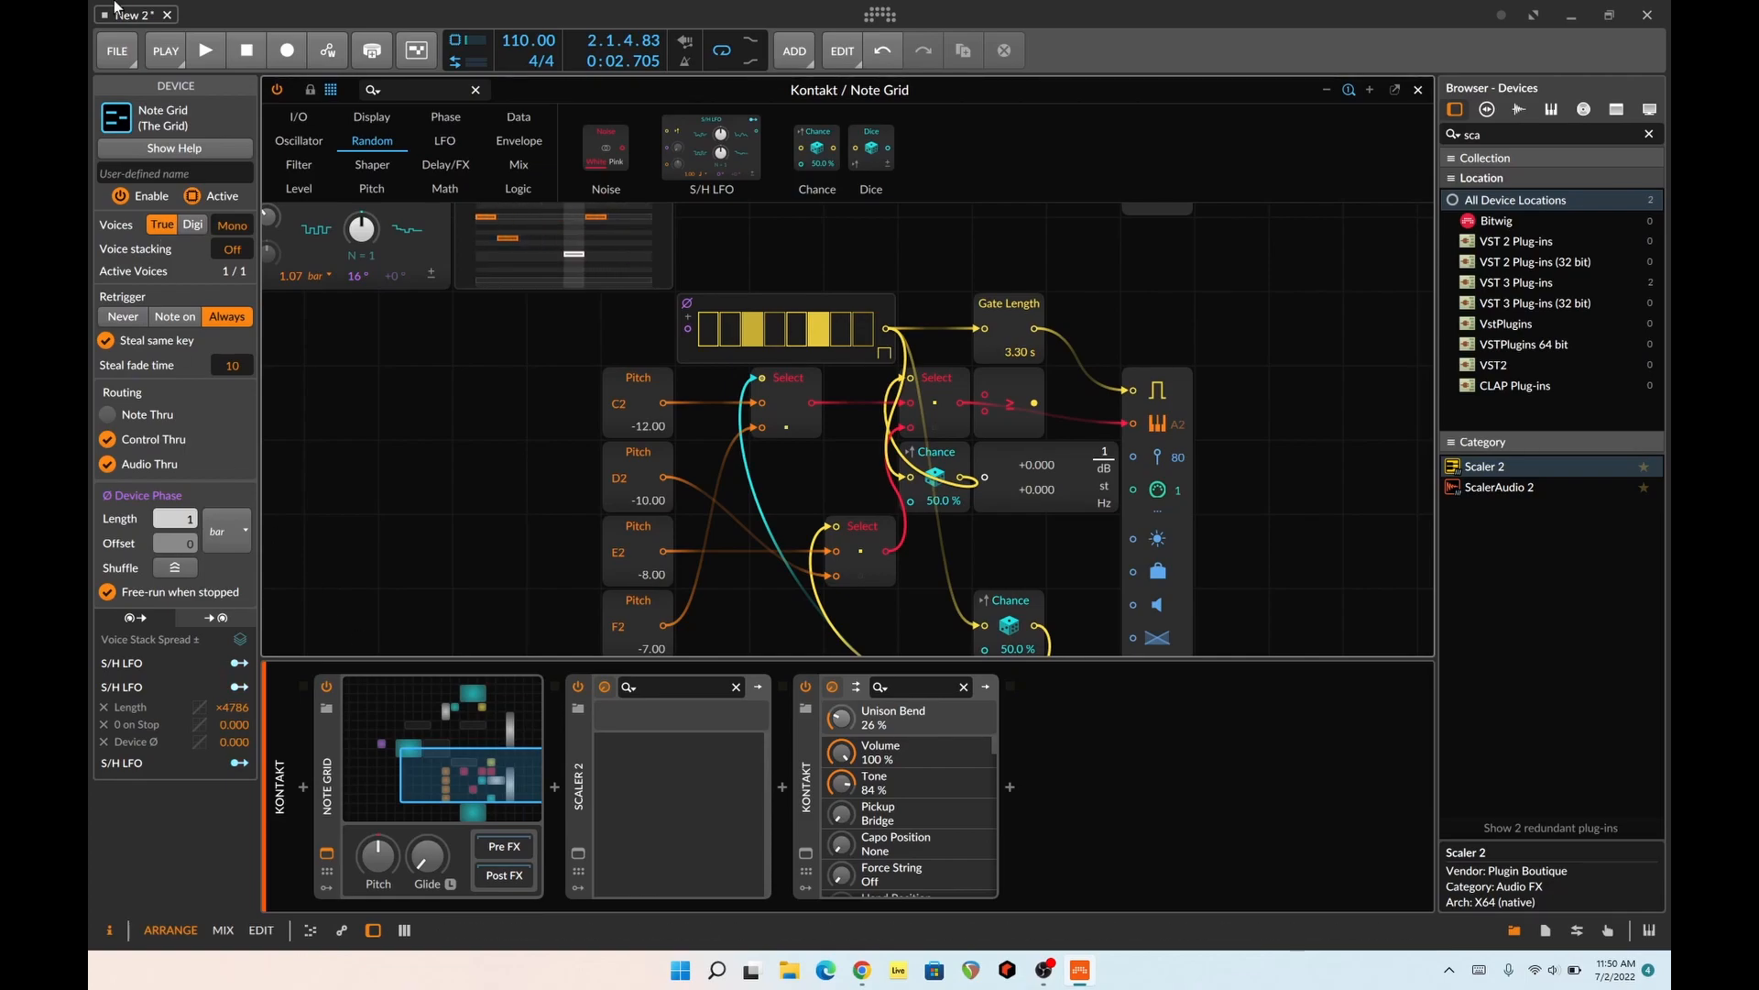
{"action": "left_click", "coordinate": [106, 44]}
{"action": "left_click", "coordinate": [134, 146]}
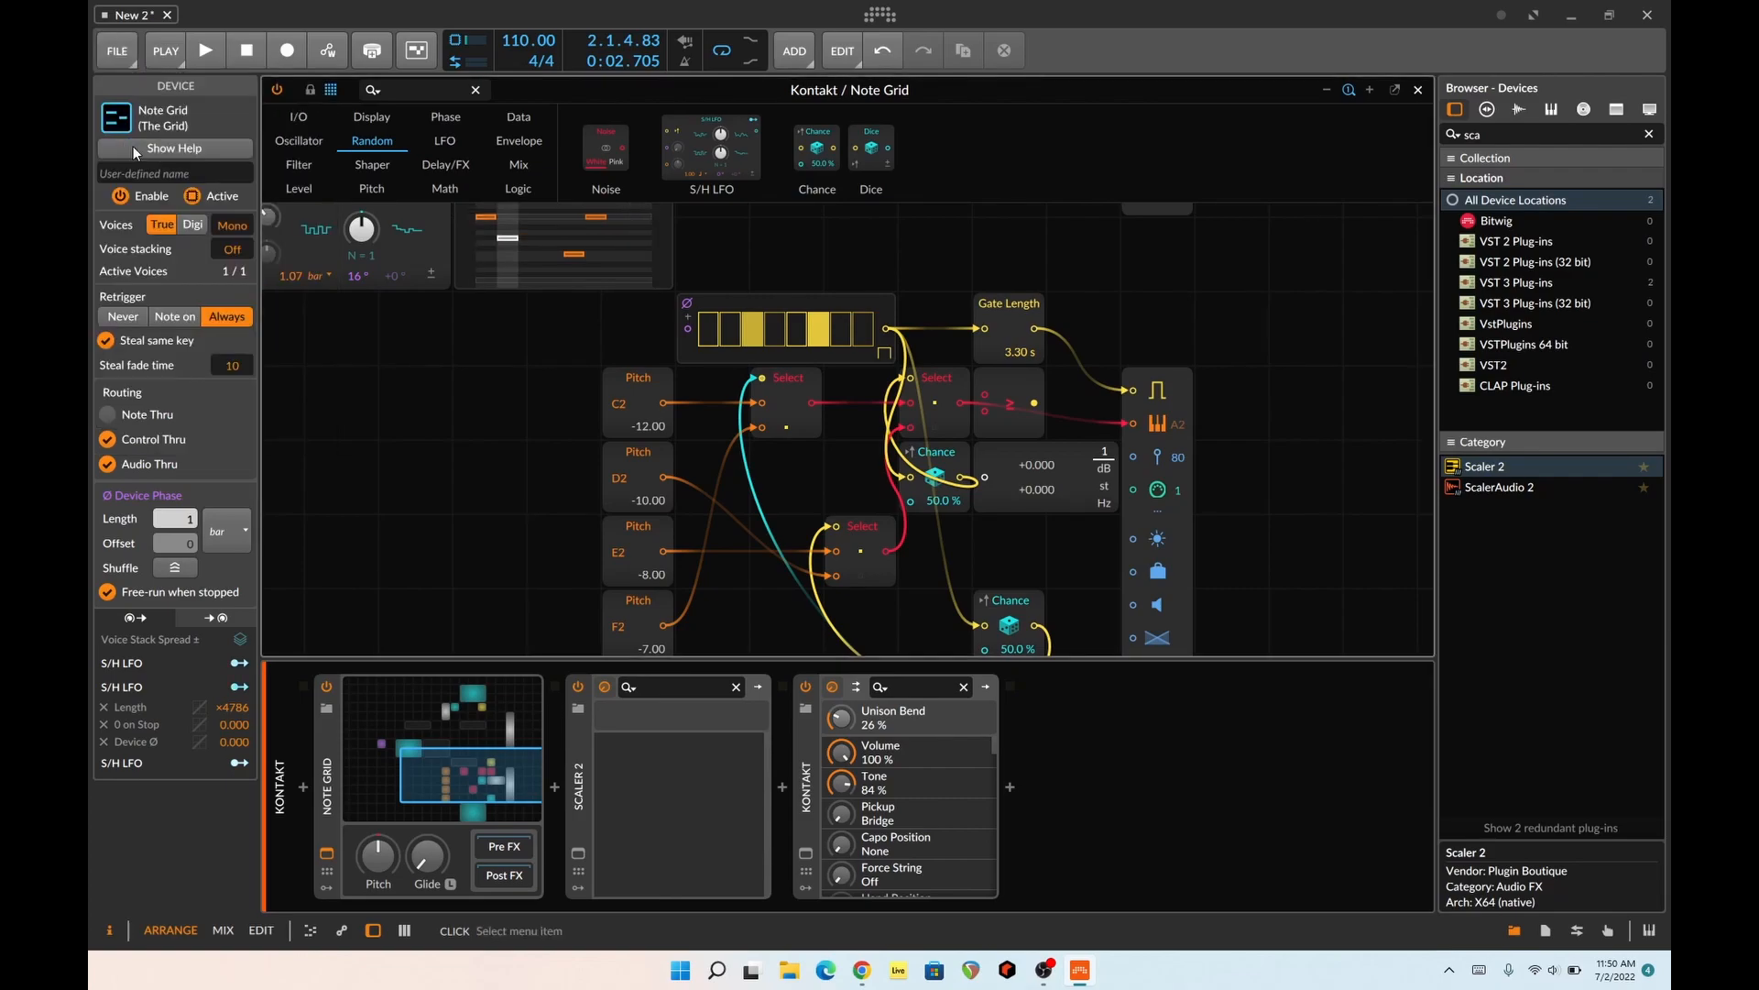
{"action": "key", "text": "BackSpace"}
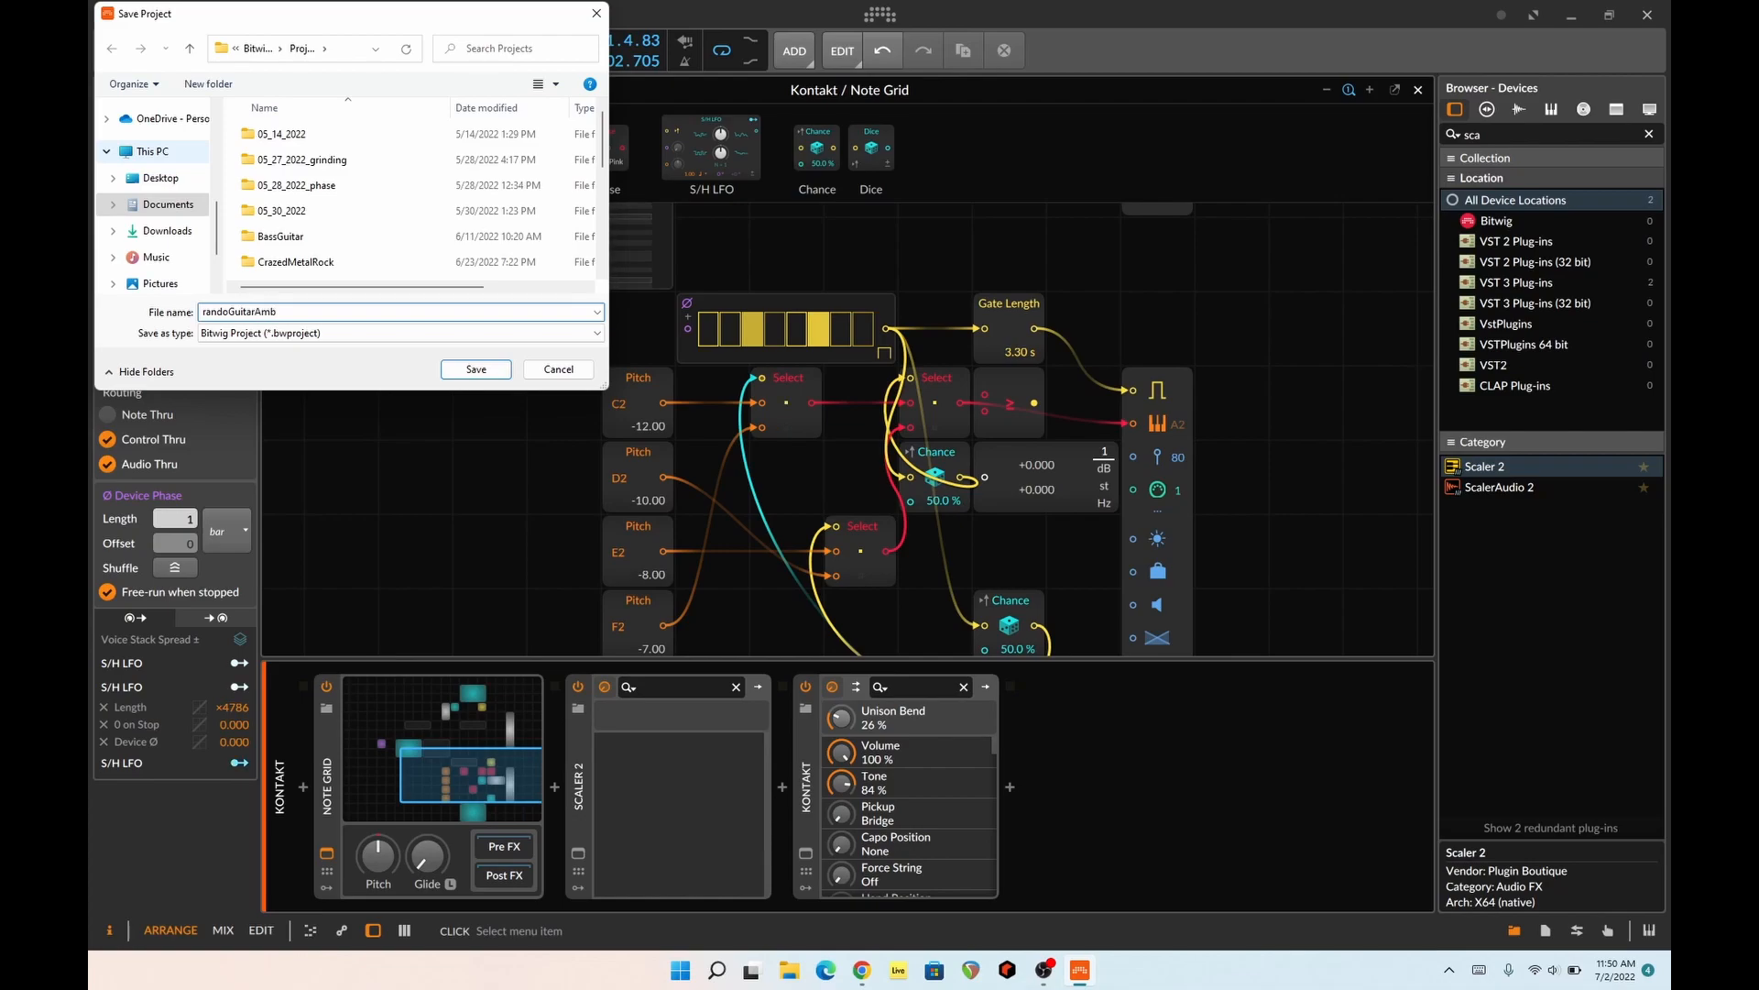
{"action": "key", "text": "Return"}
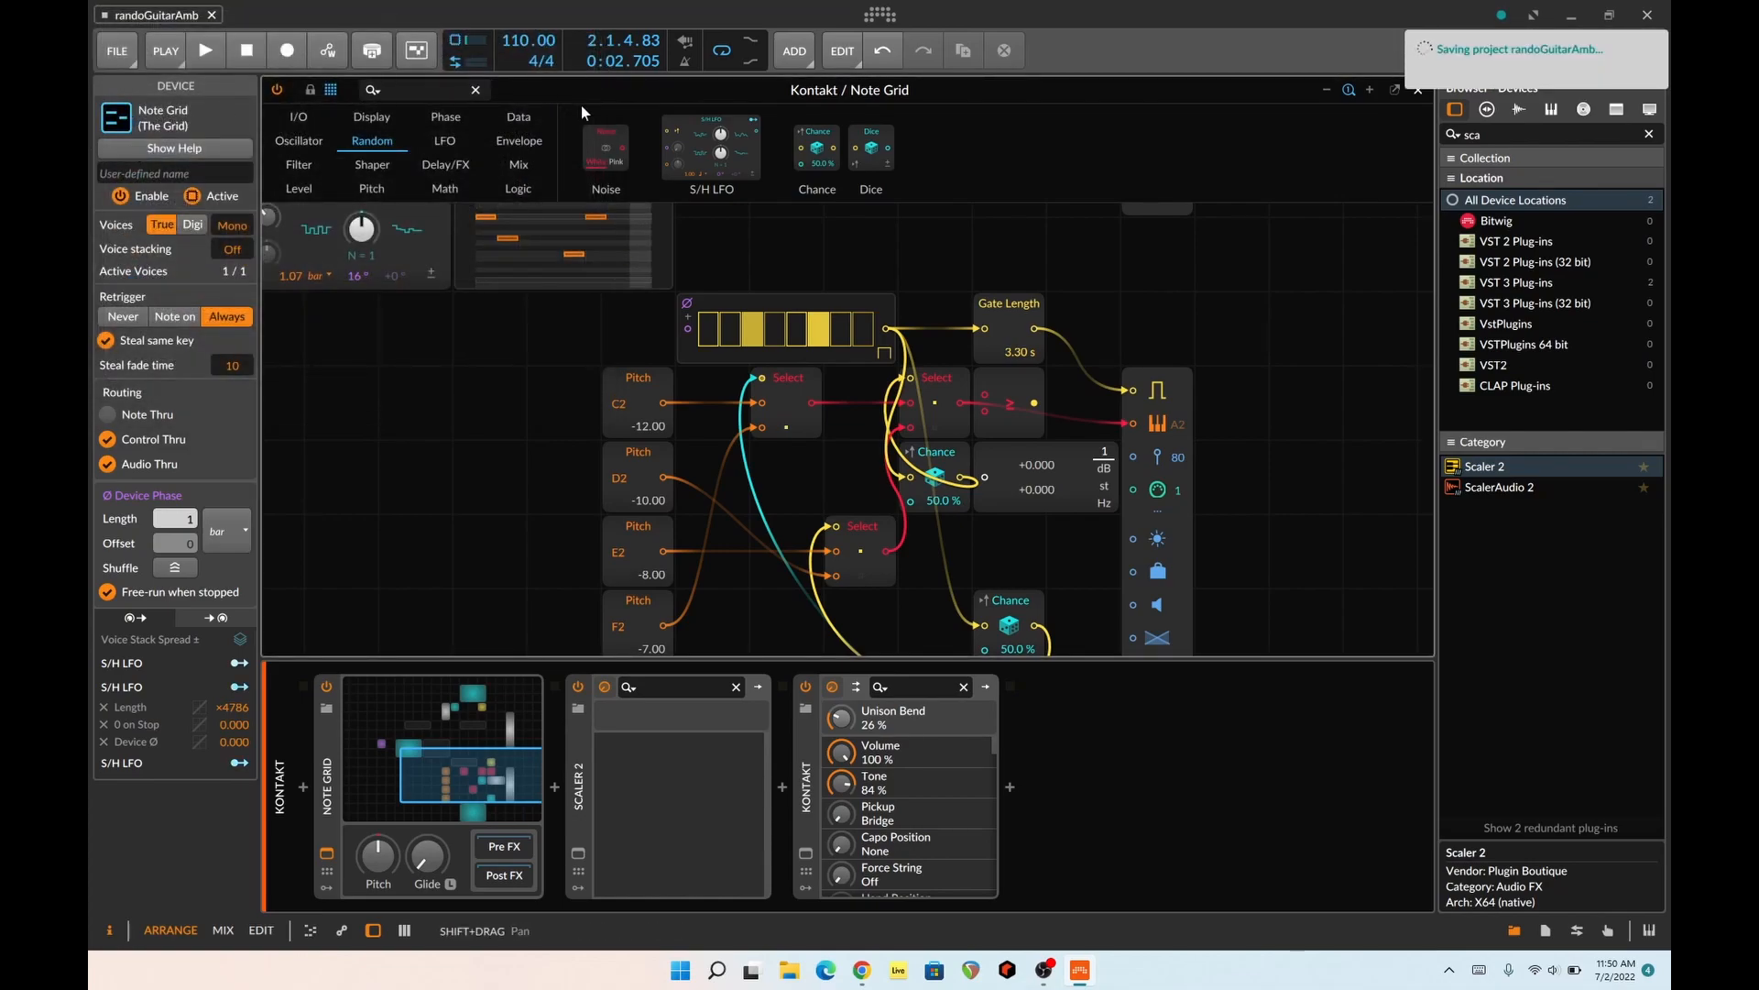